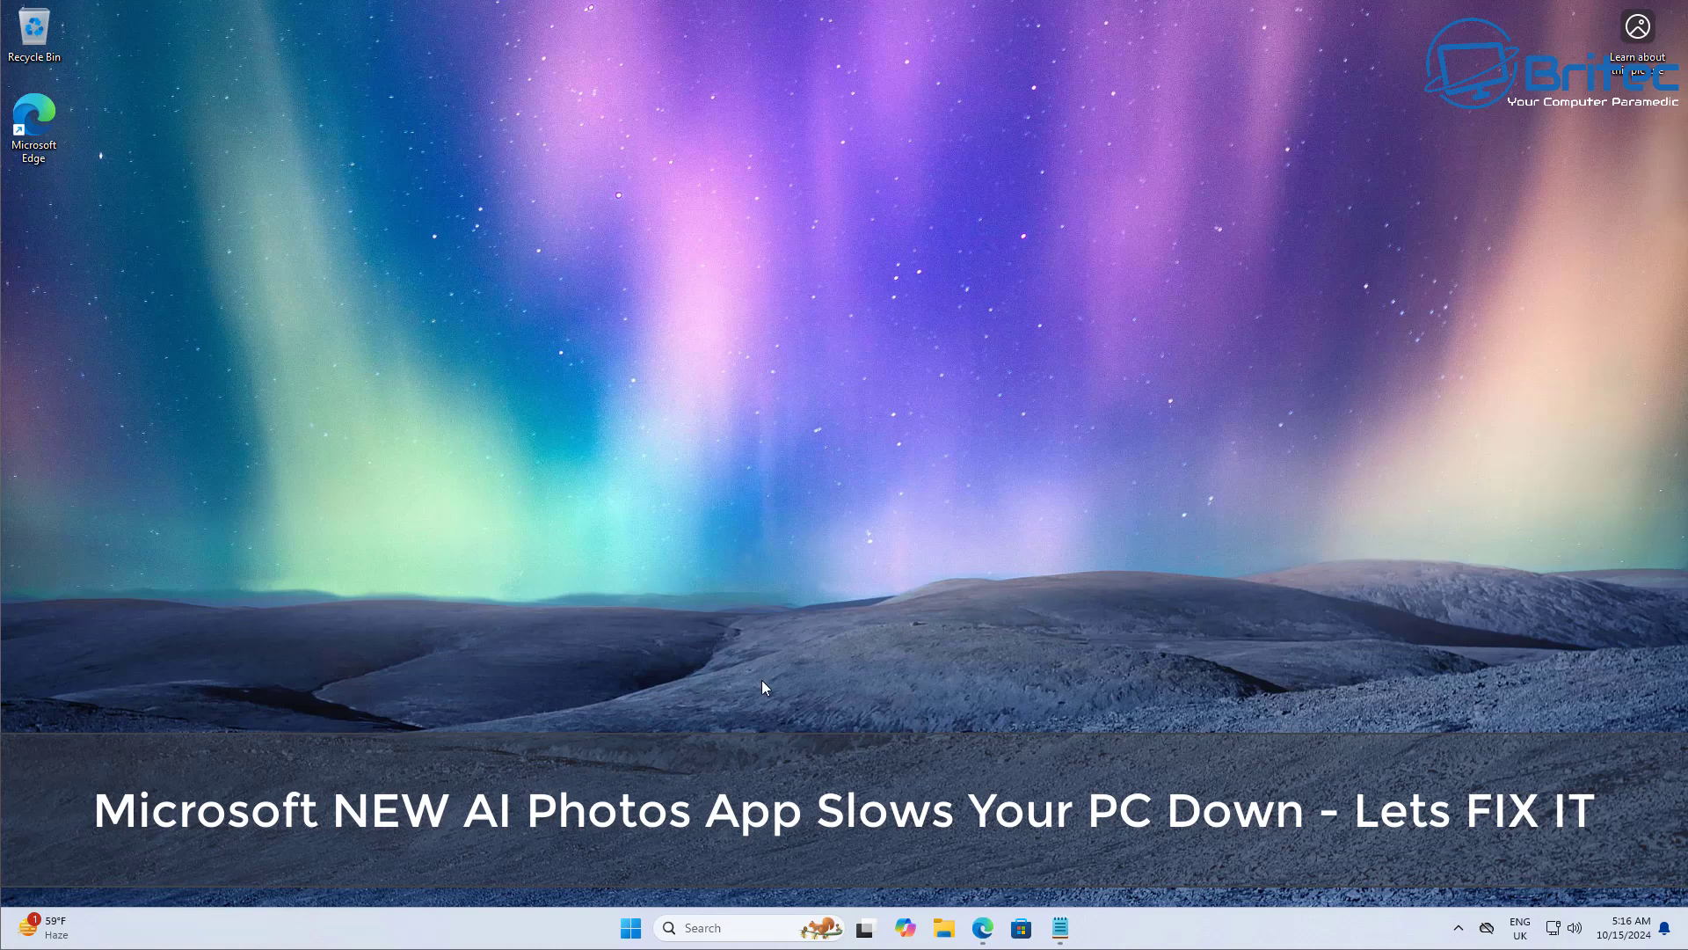
- Search the Start menu for 'photo' to find the Photos app
{"action": "left_click", "coordinate": [638, 934]}
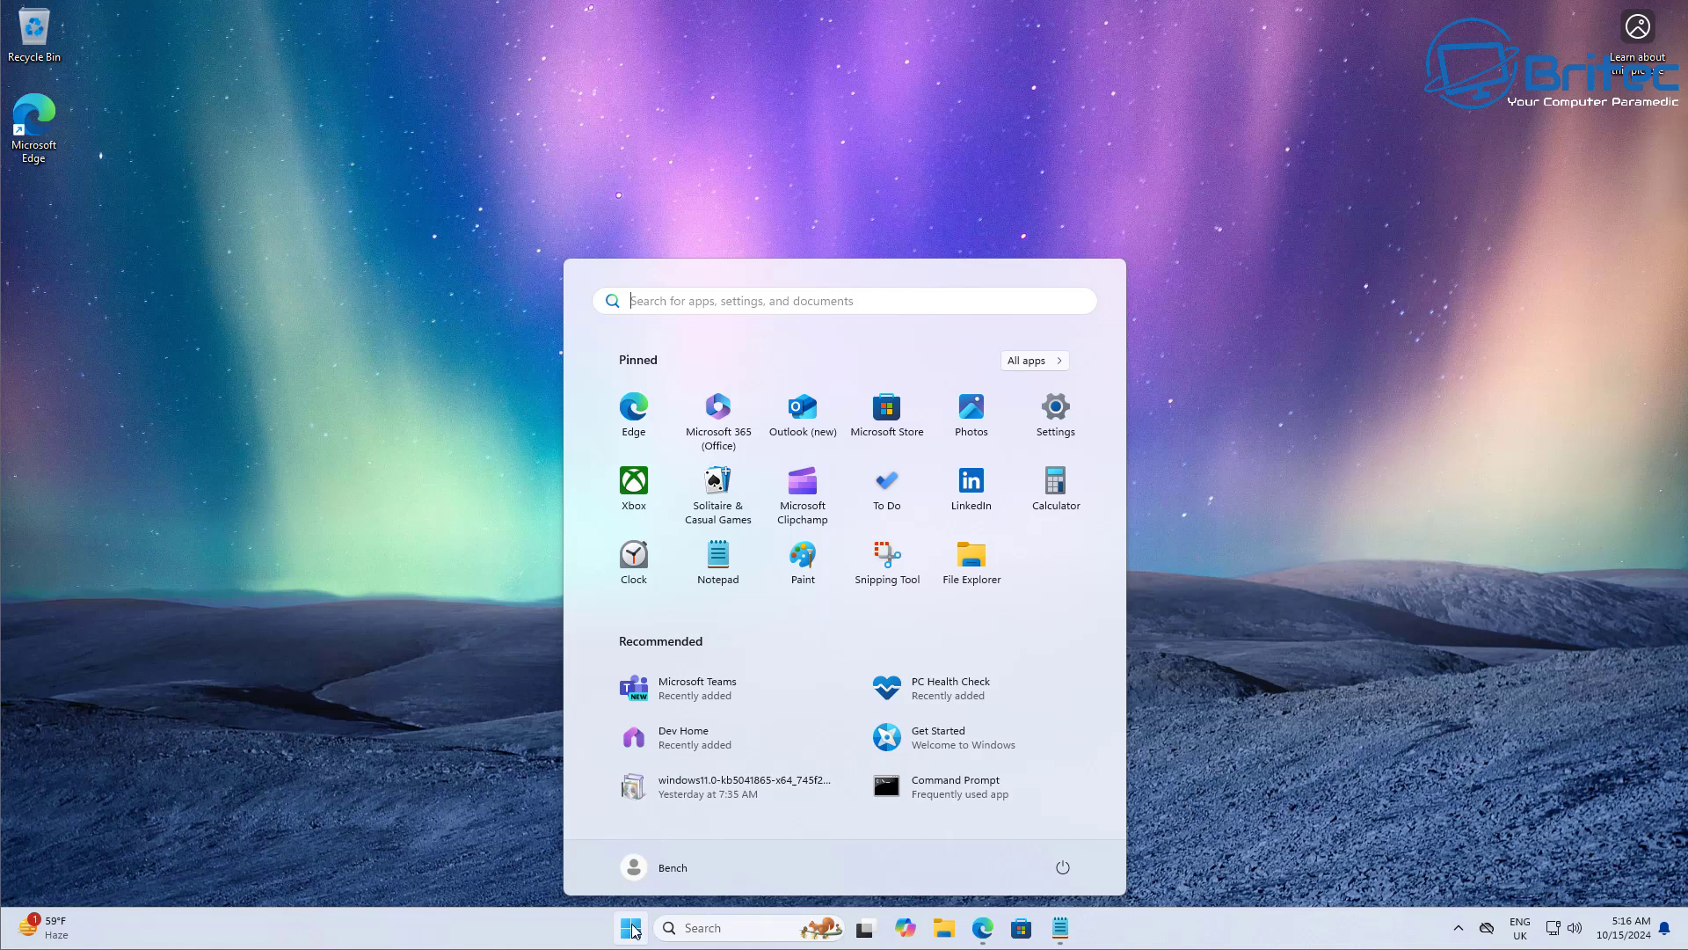
{"action": "type", "text": "photo"}
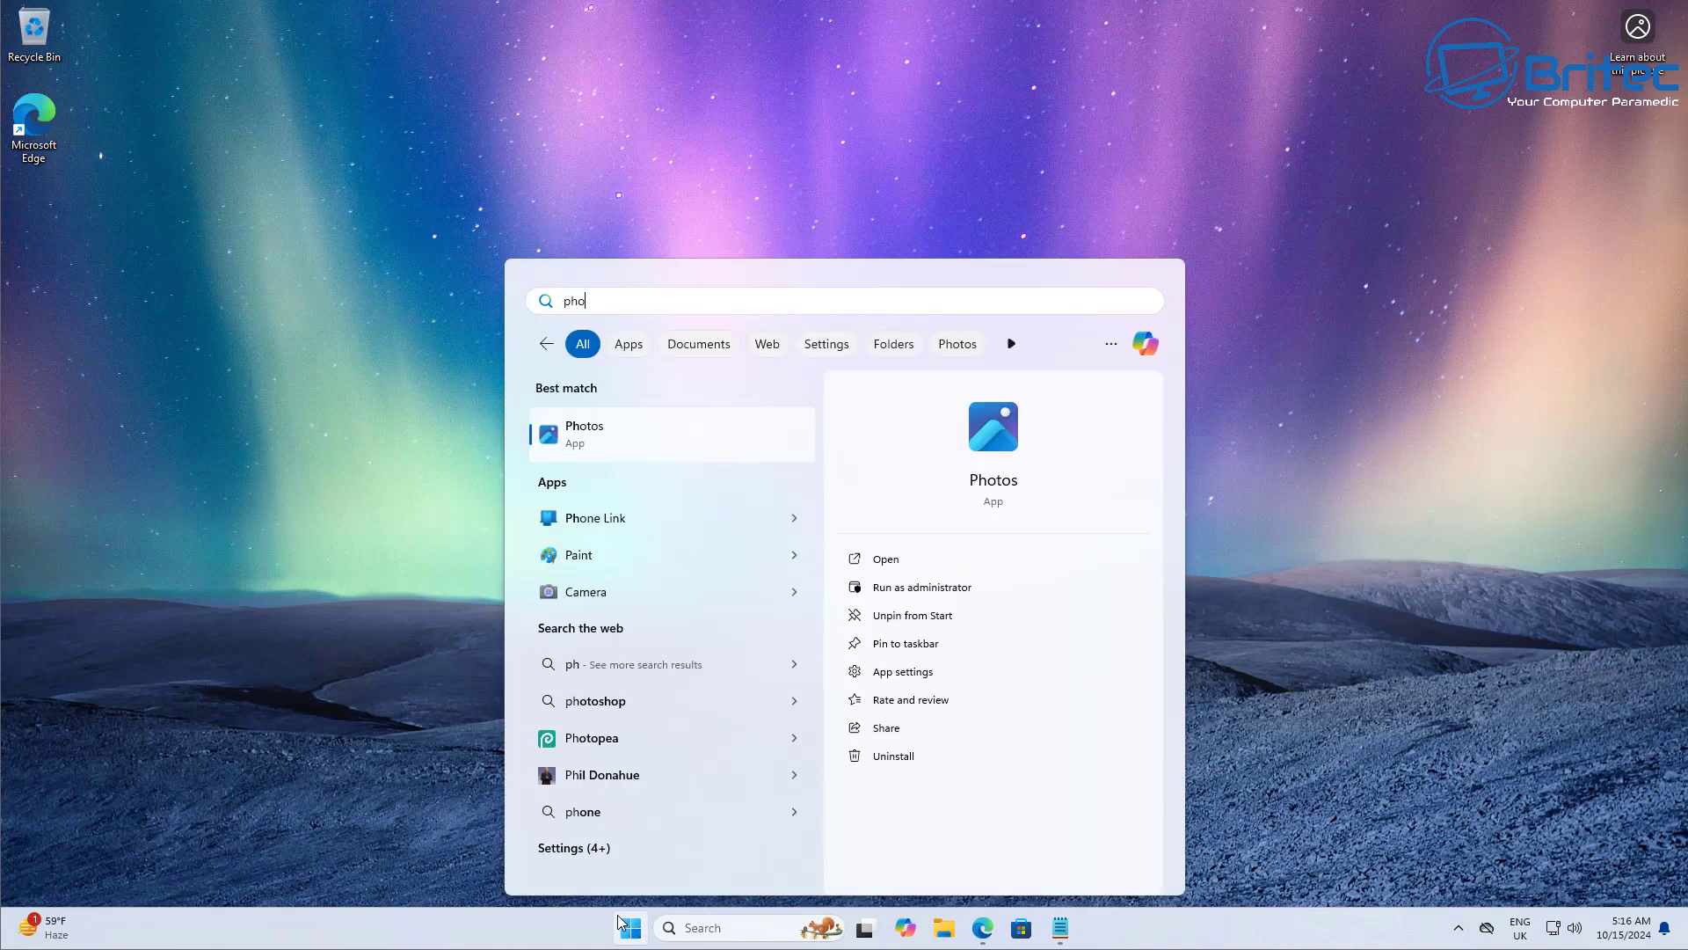
- Launch Photos, browse OneDrive, iCloud Photos, Favorites and Folders, then return to All Photos
{"action": "left_click", "coordinate": [629, 436]}
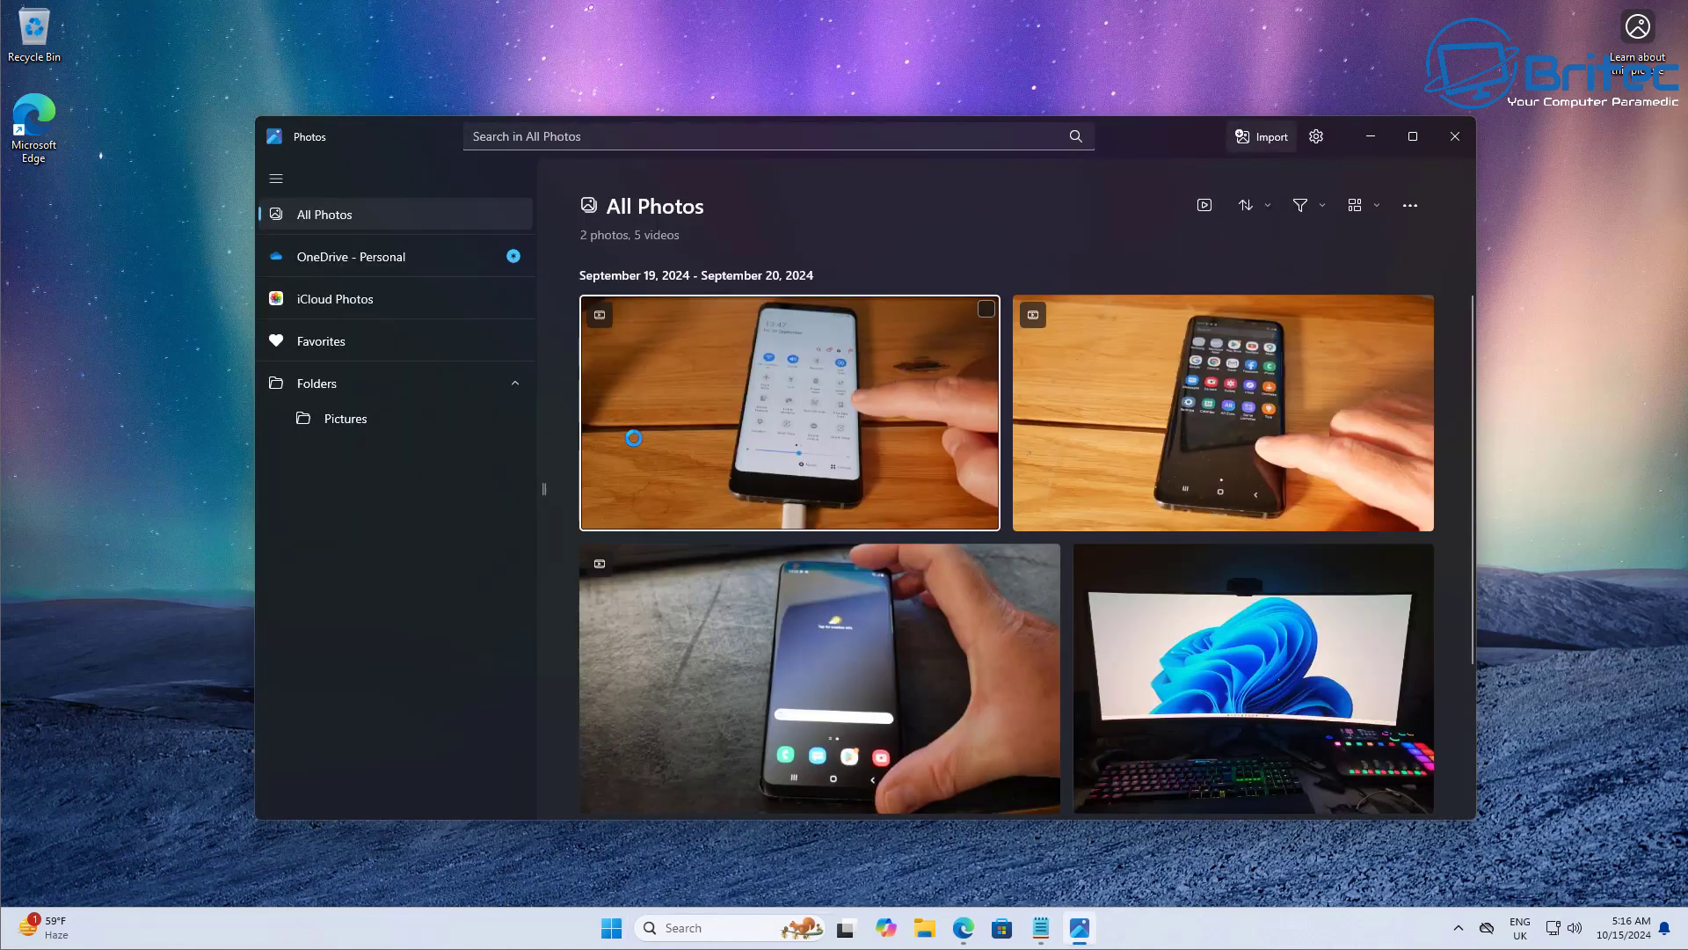
{"action": "left_click_drag", "start_coordinate": [1147, 137], "coordinate": [1124, 141]}
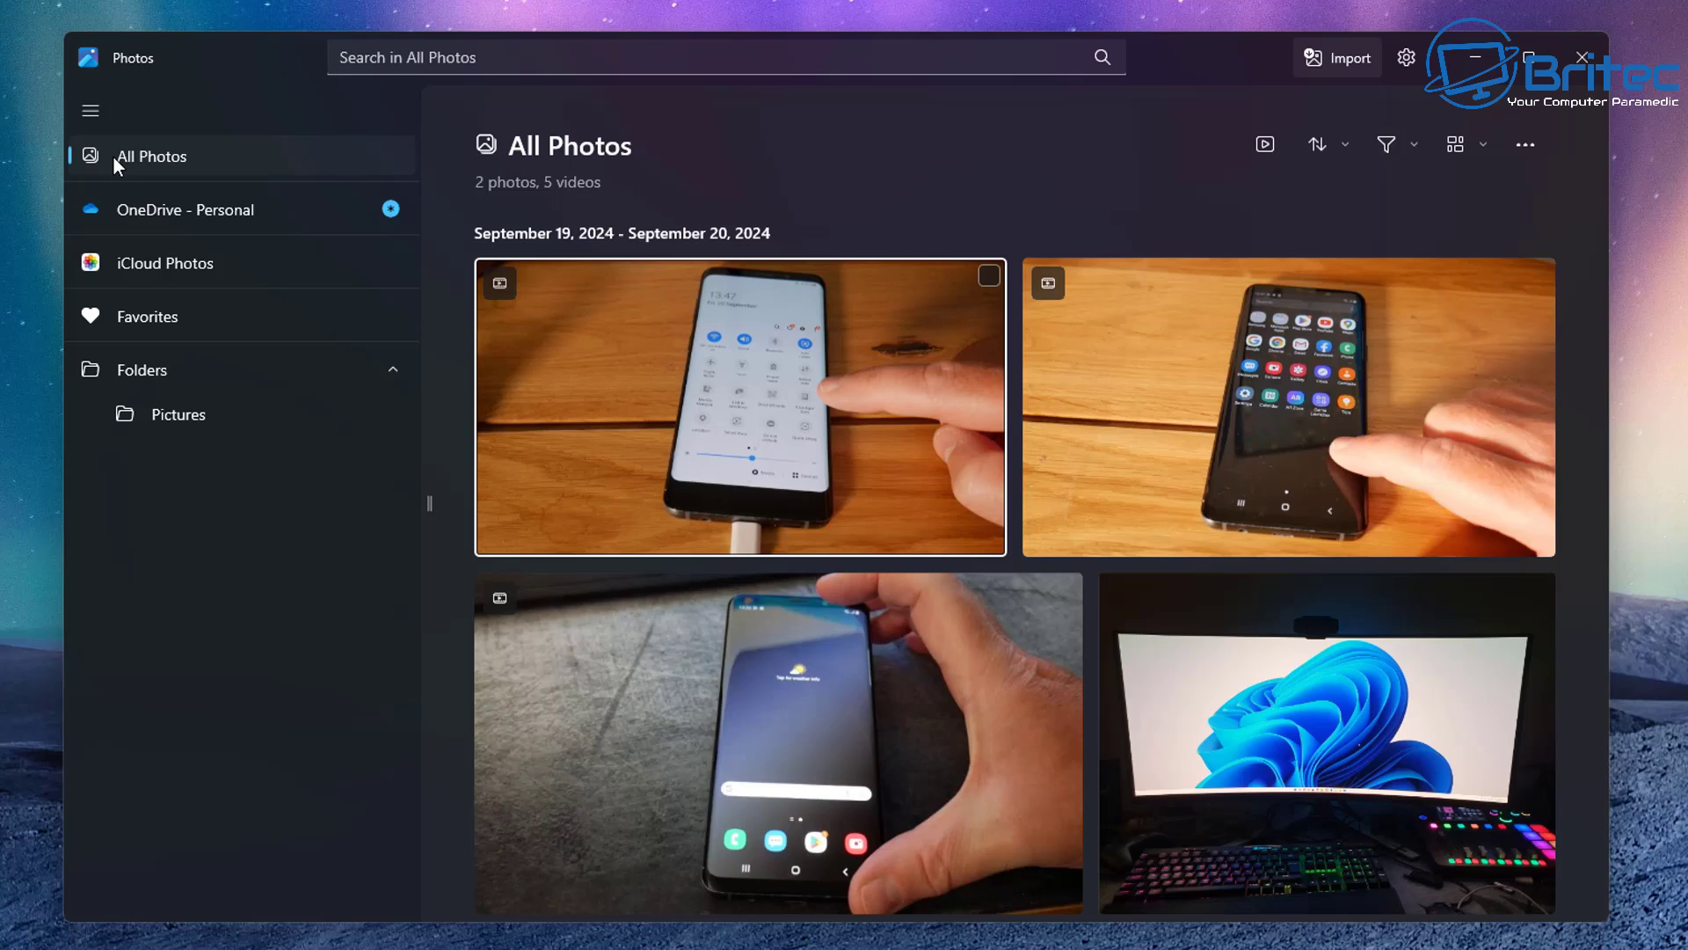
{"action": "left_click", "coordinate": [148, 220]}
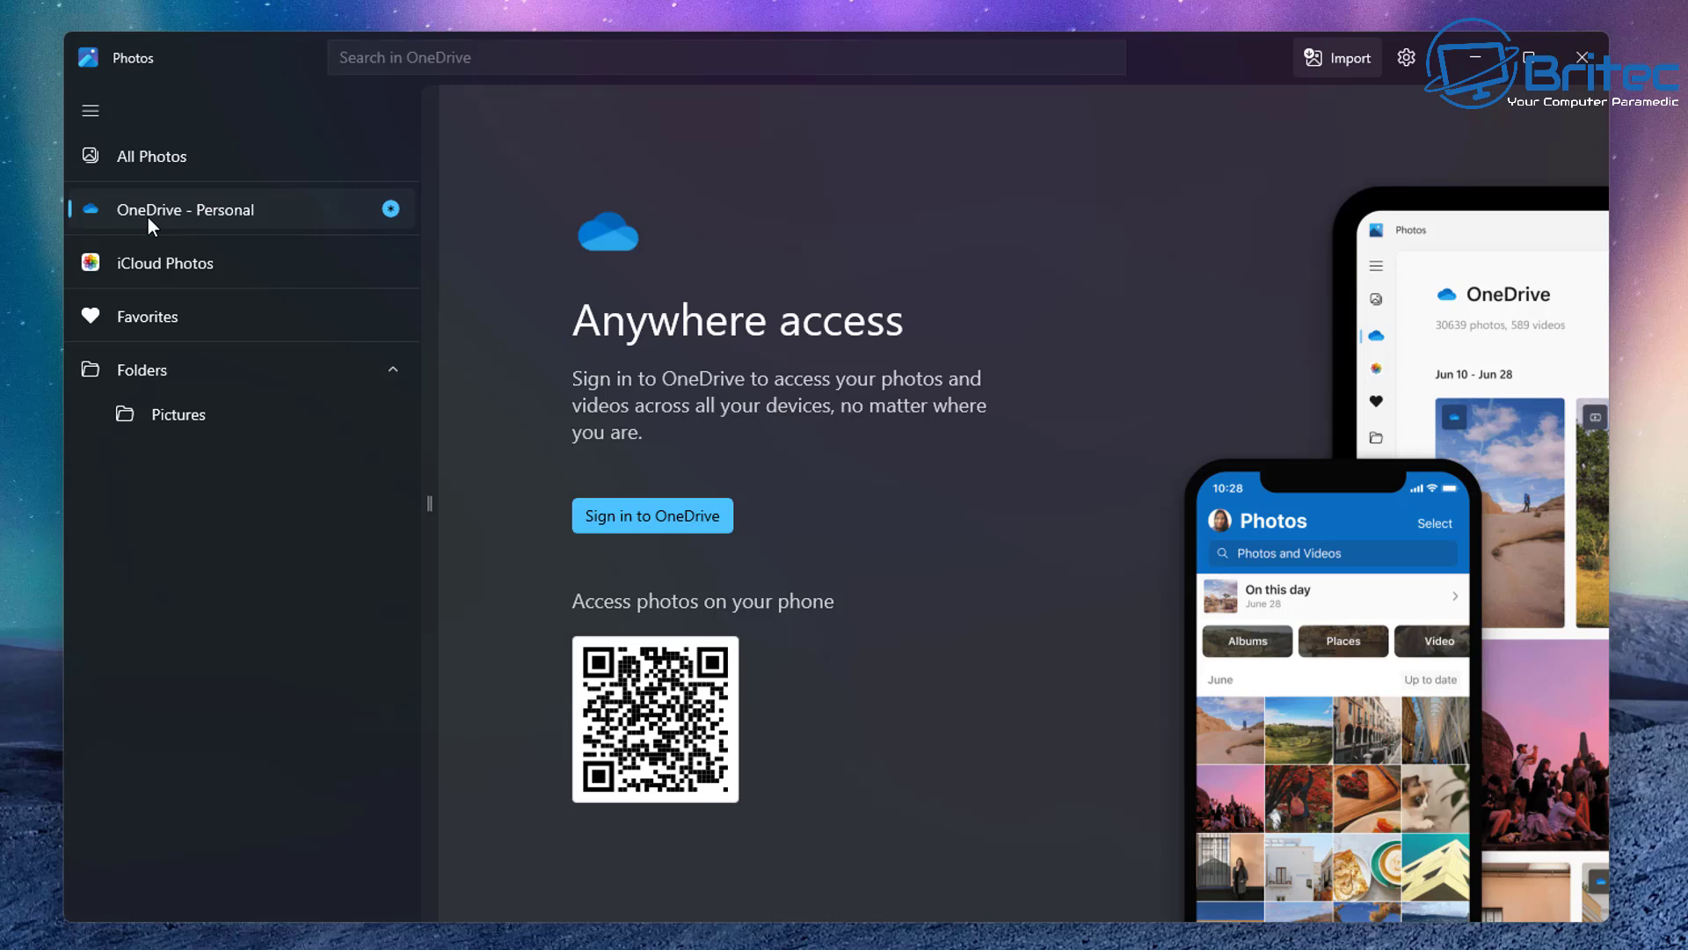
{"action": "left_click", "coordinate": [150, 261]}
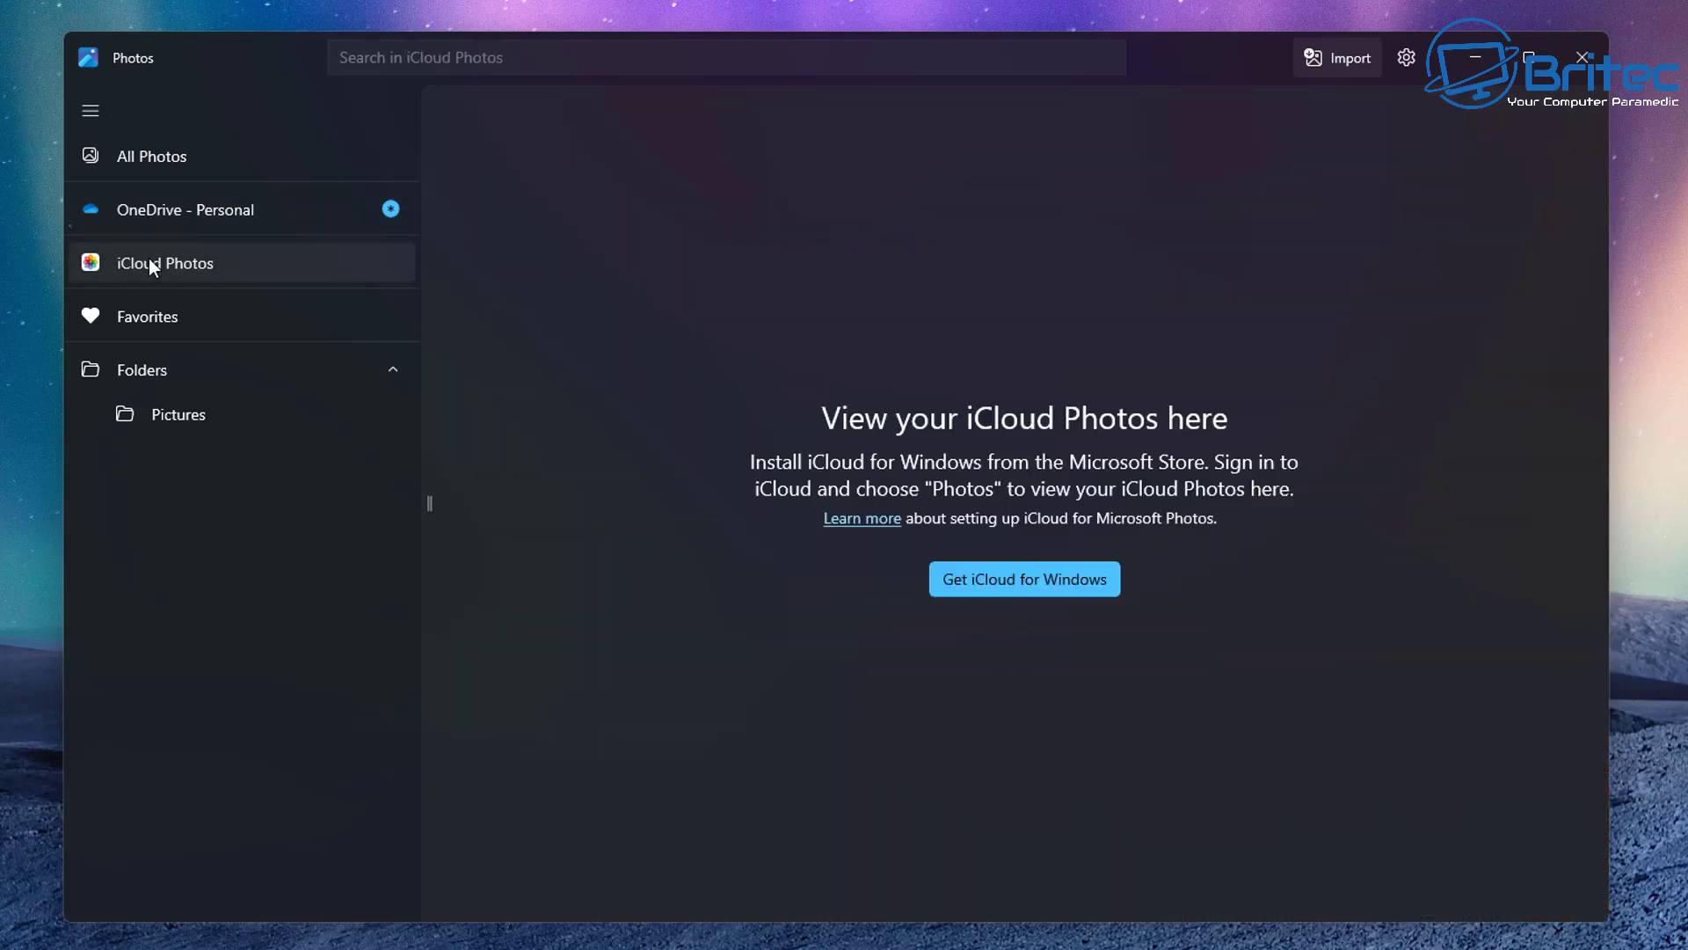
{"action": "left_click", "coordinate": [155, 320]}
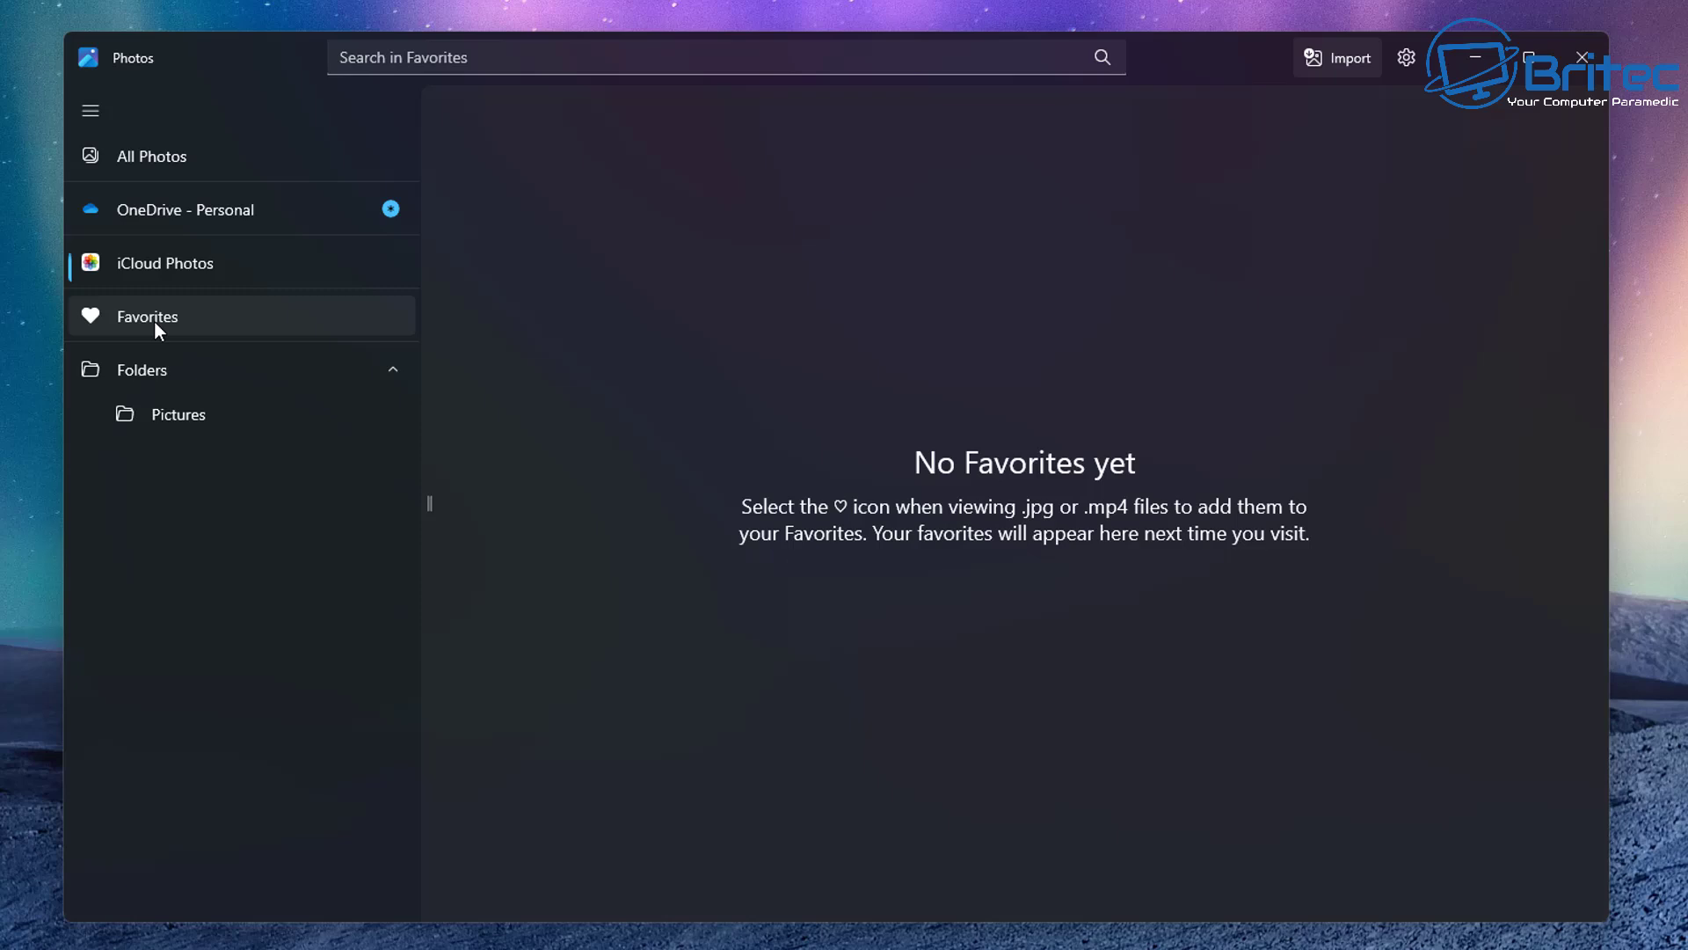
{"action": "left_click", "coordinate": [157, 367]}
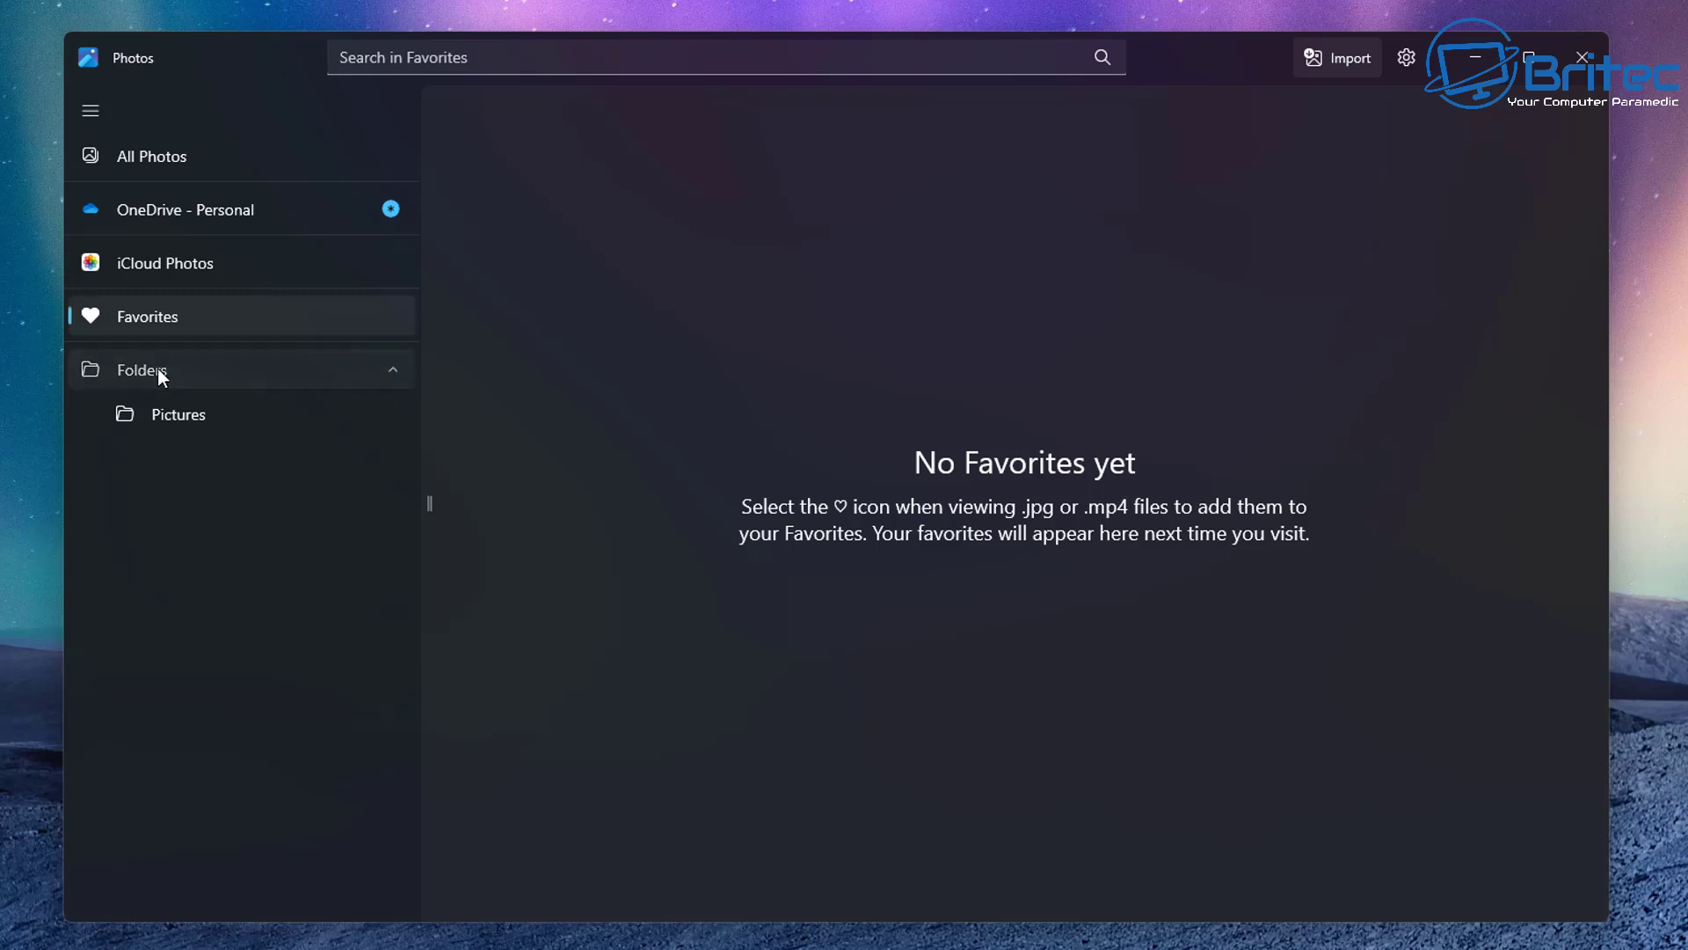
{"action": "left_click", "coordinate": [150, 154]}
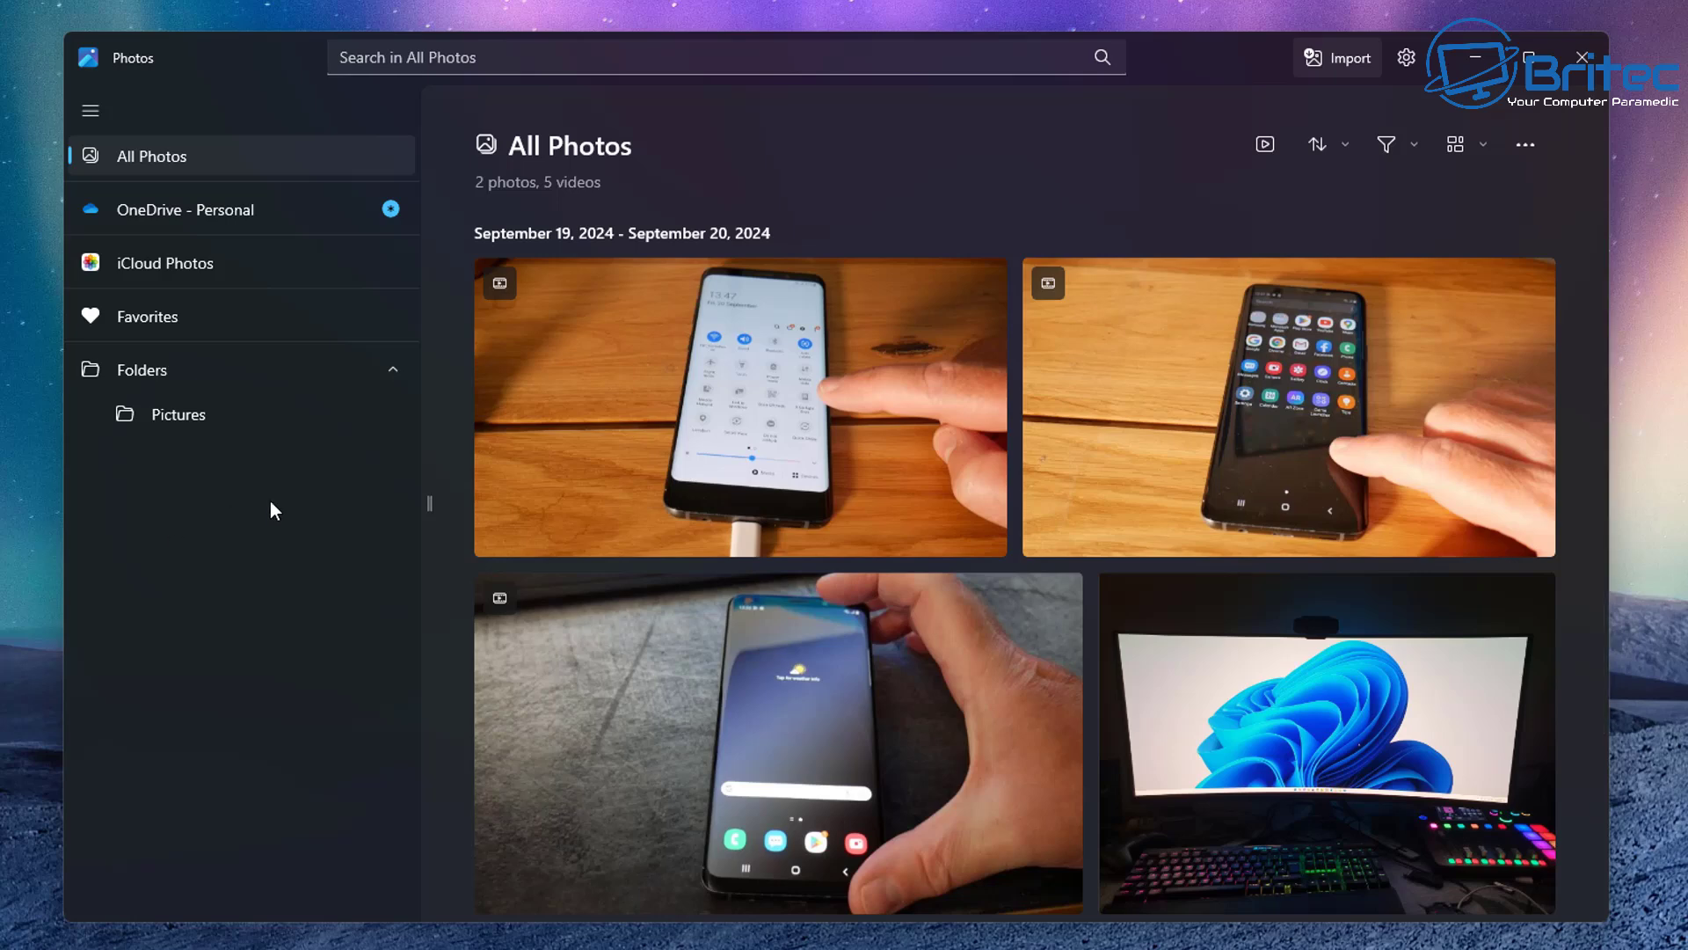
{"action": "scroll", "coordinate": [1017, 611], "scroll_direction": "down", "scroll_amount": 1}
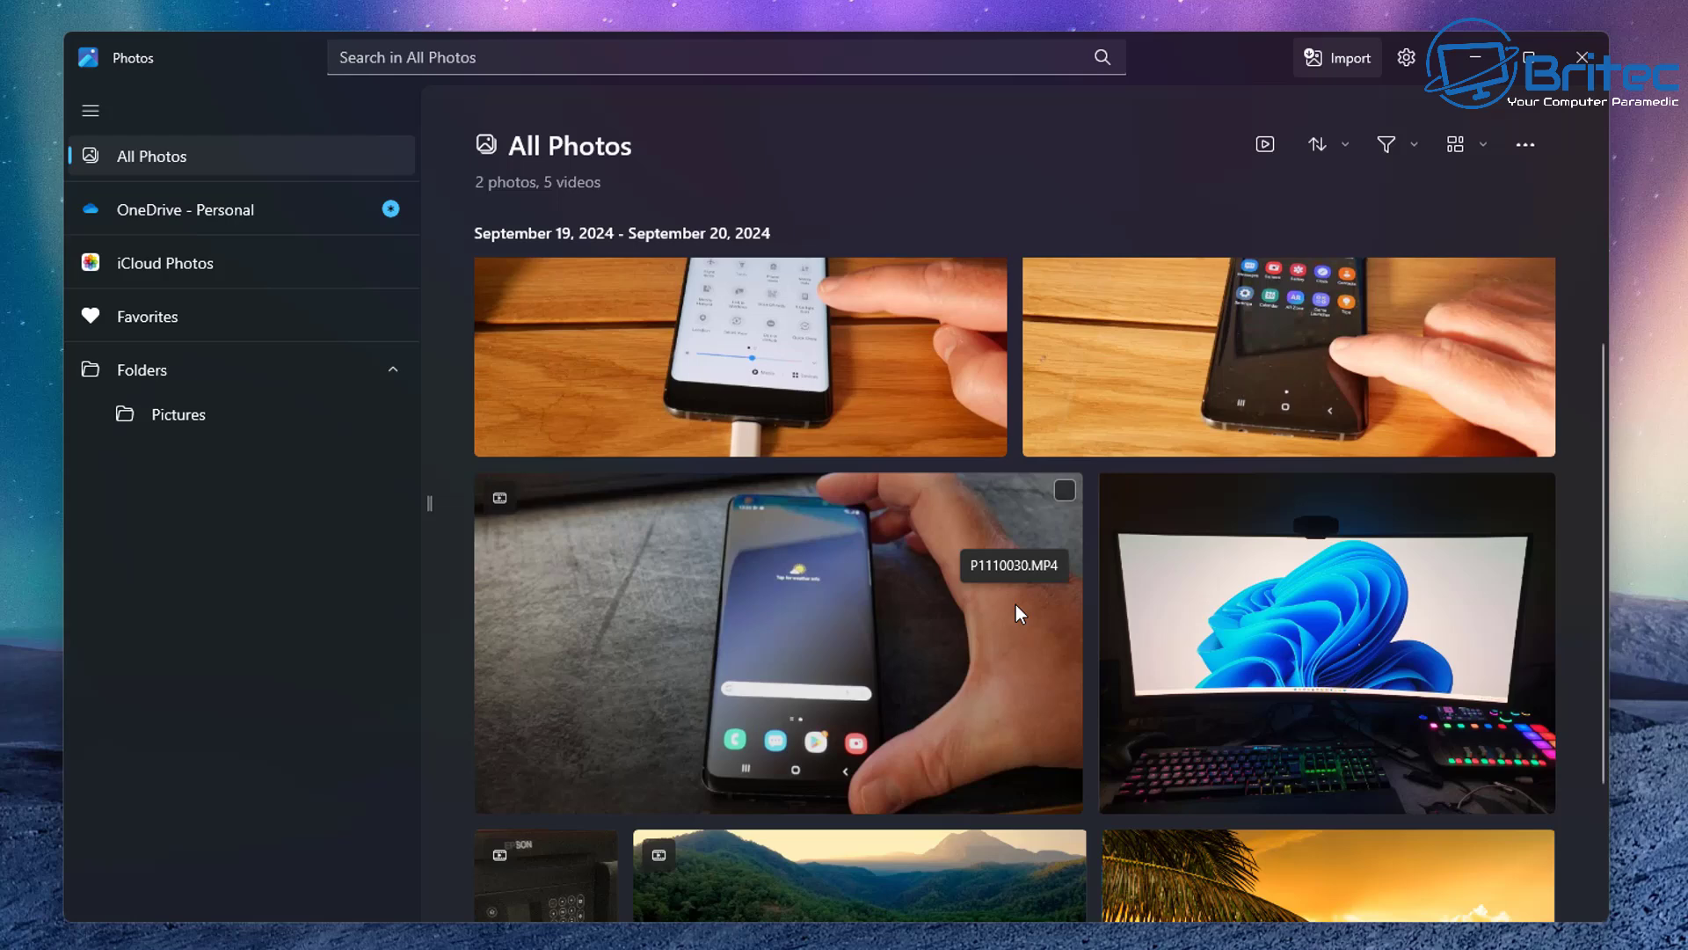
{"action": "scroll", "coordinate": [1016, 604], "scroll_direction": "down", "scroll_amount": 2}
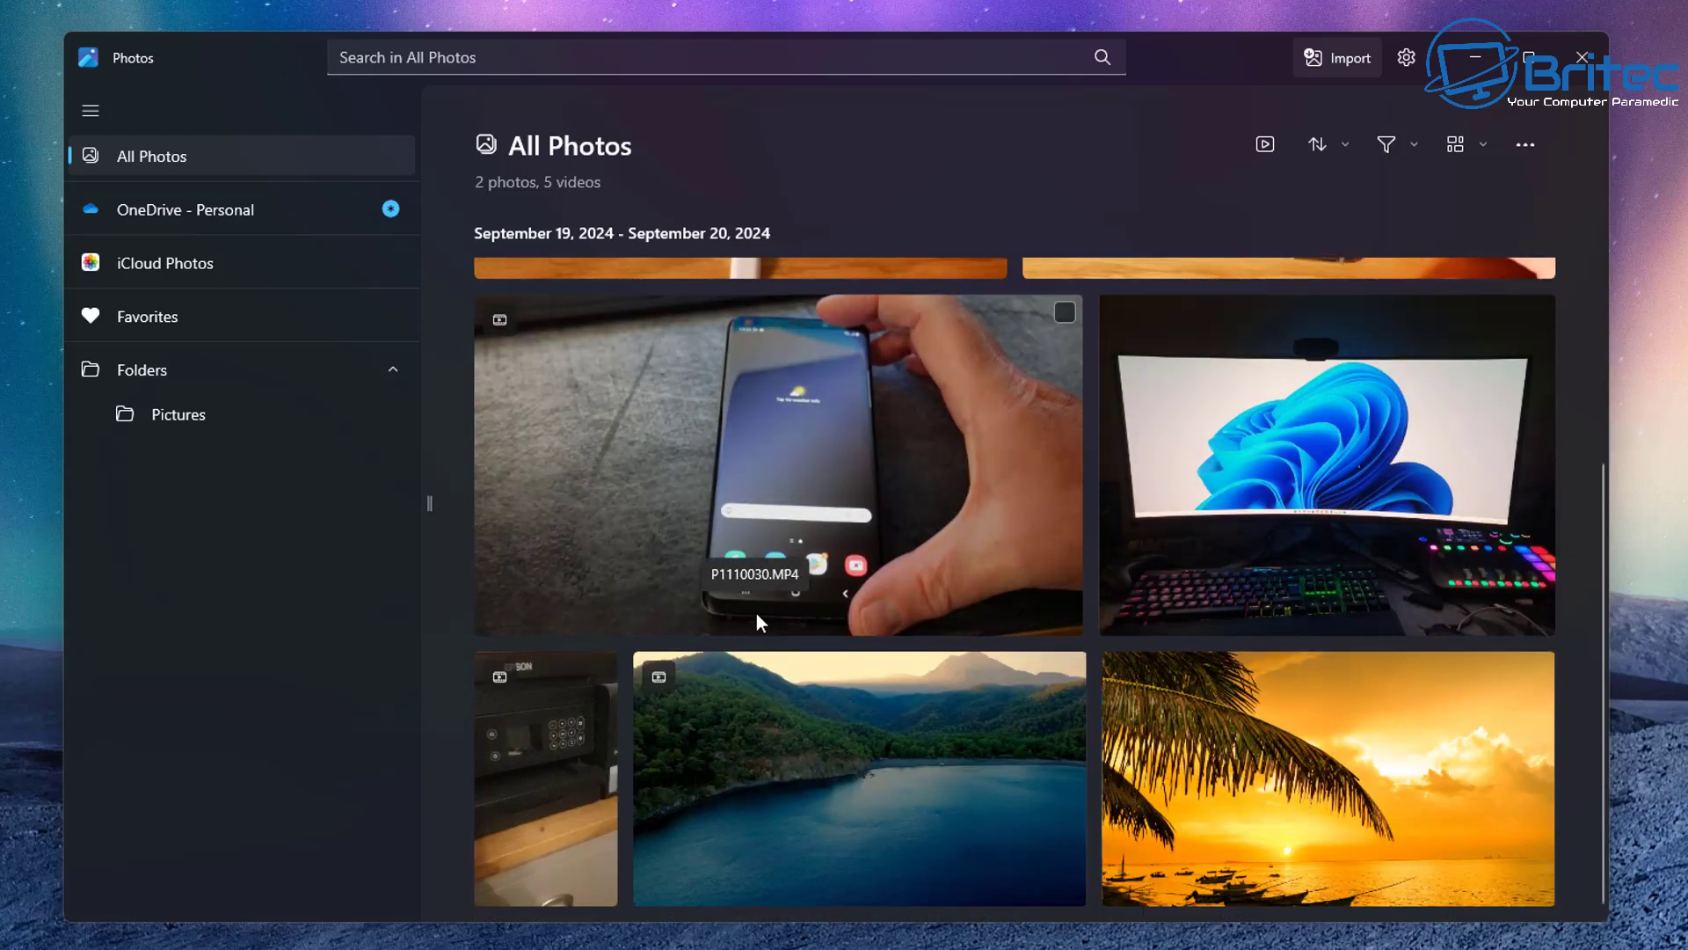
{"action": "scroll", "coordinate": [756, 614], "scroll_direction": "up", "scroll_amount": 3}
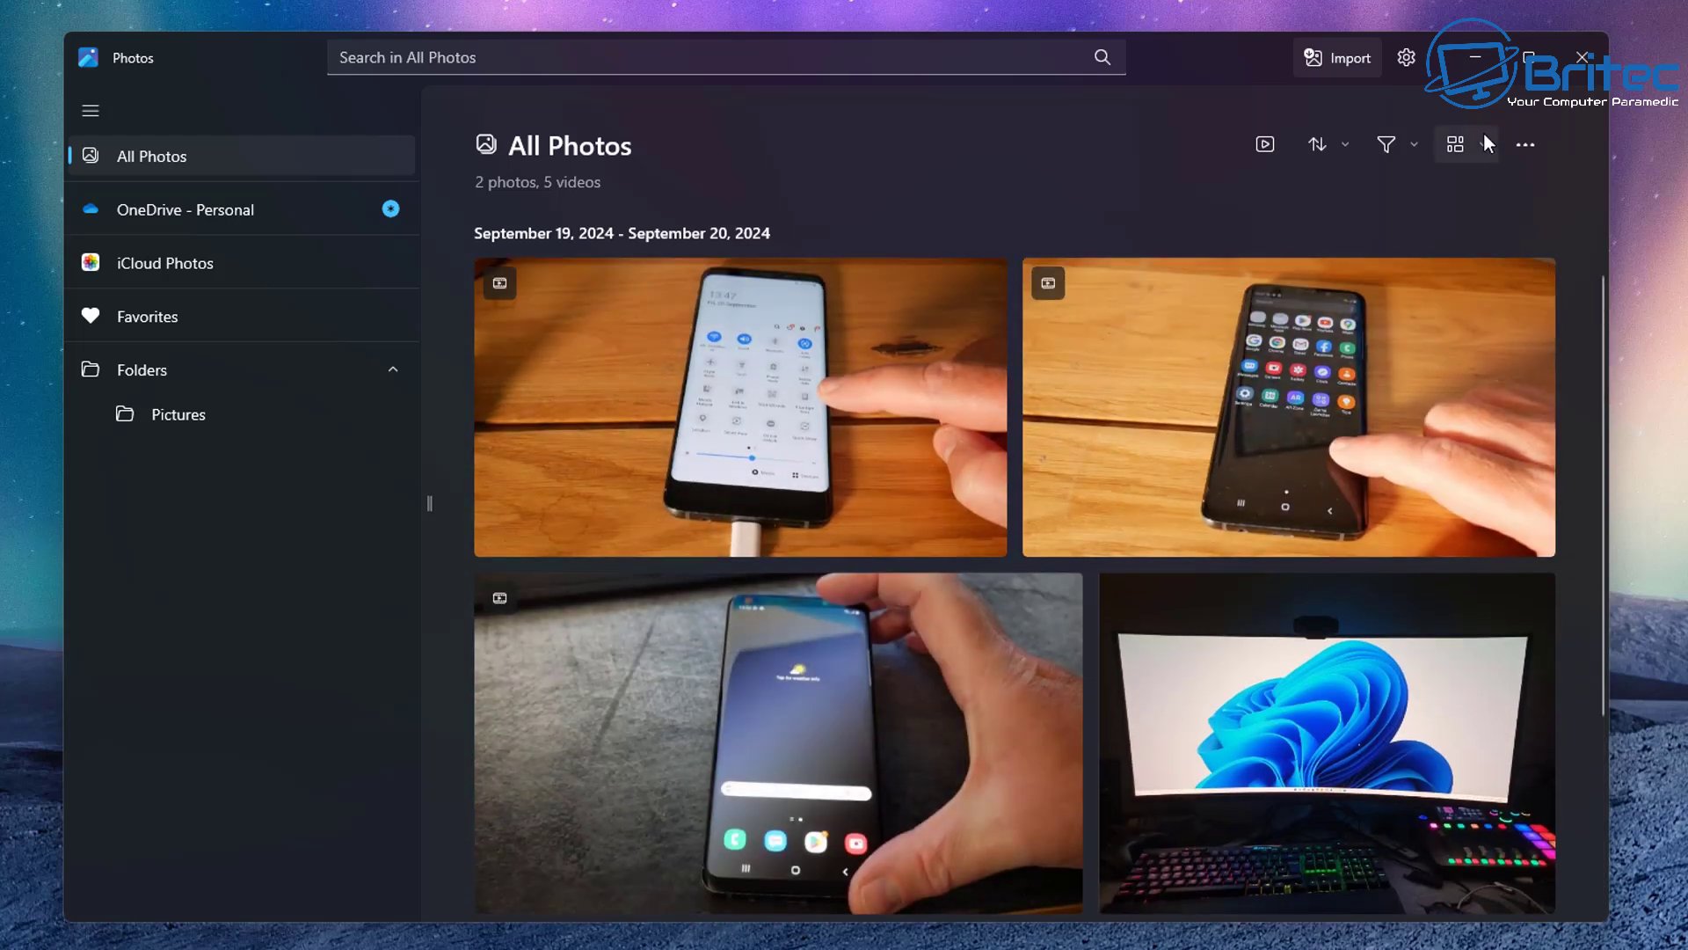
- Open Photos settings and check the theme choices, keeping Dark
{"action": "left_click", "coordinate": [1405, 60]}
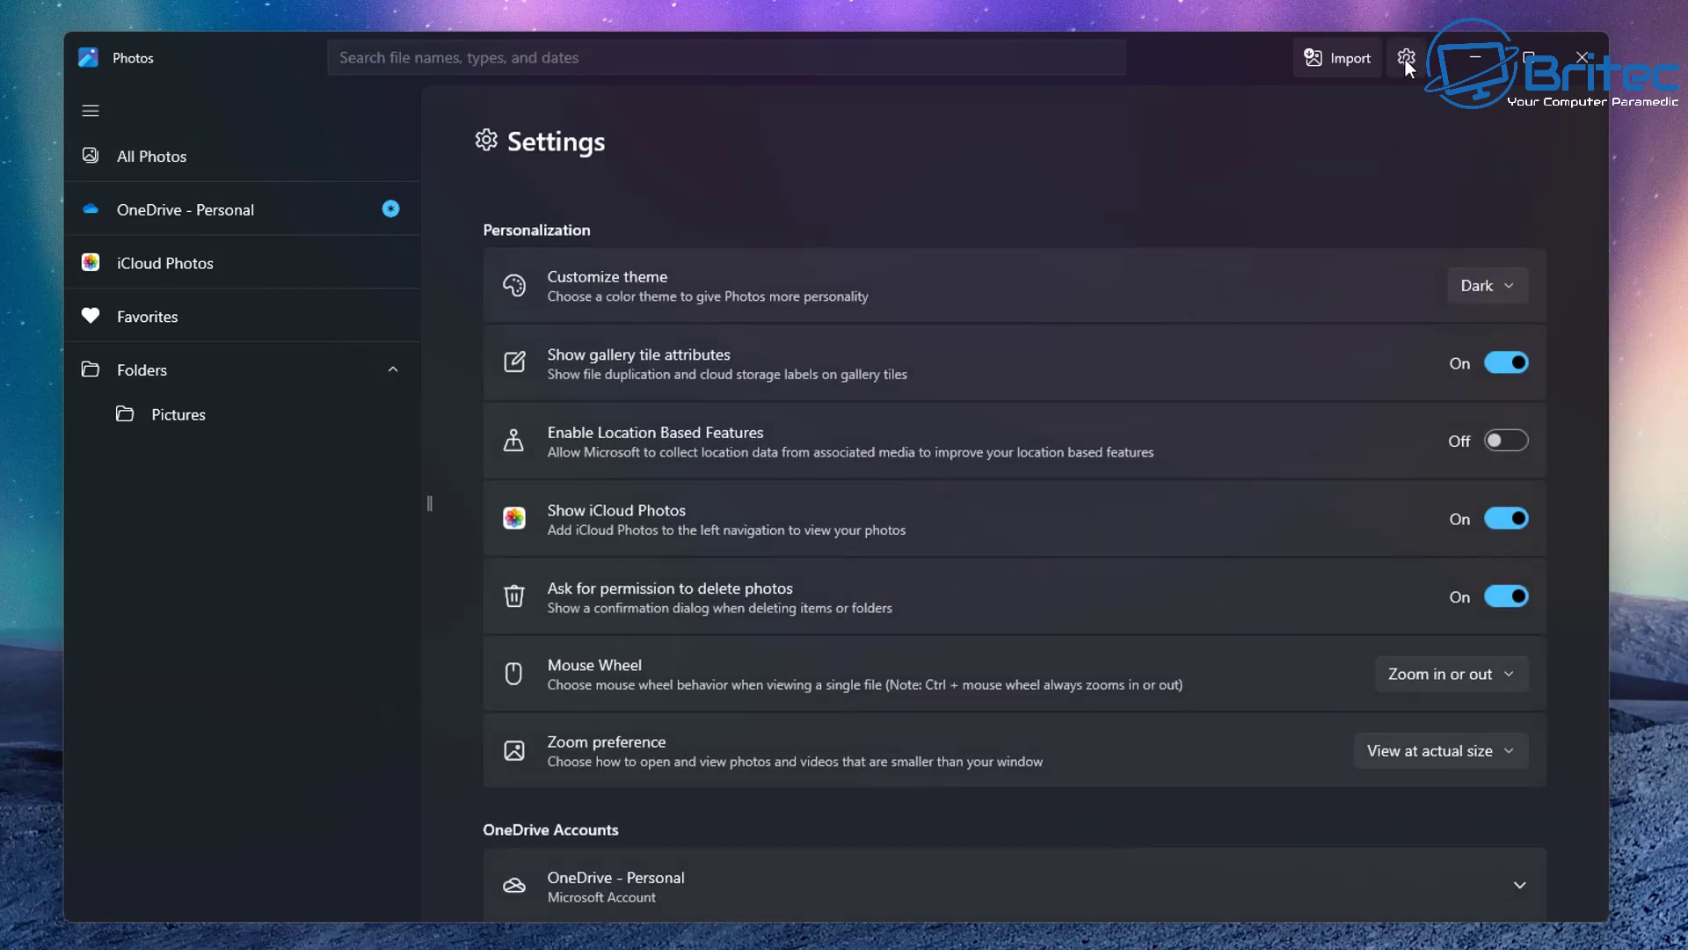
{"action": "left_click", "coordinate": [1500, 282]}
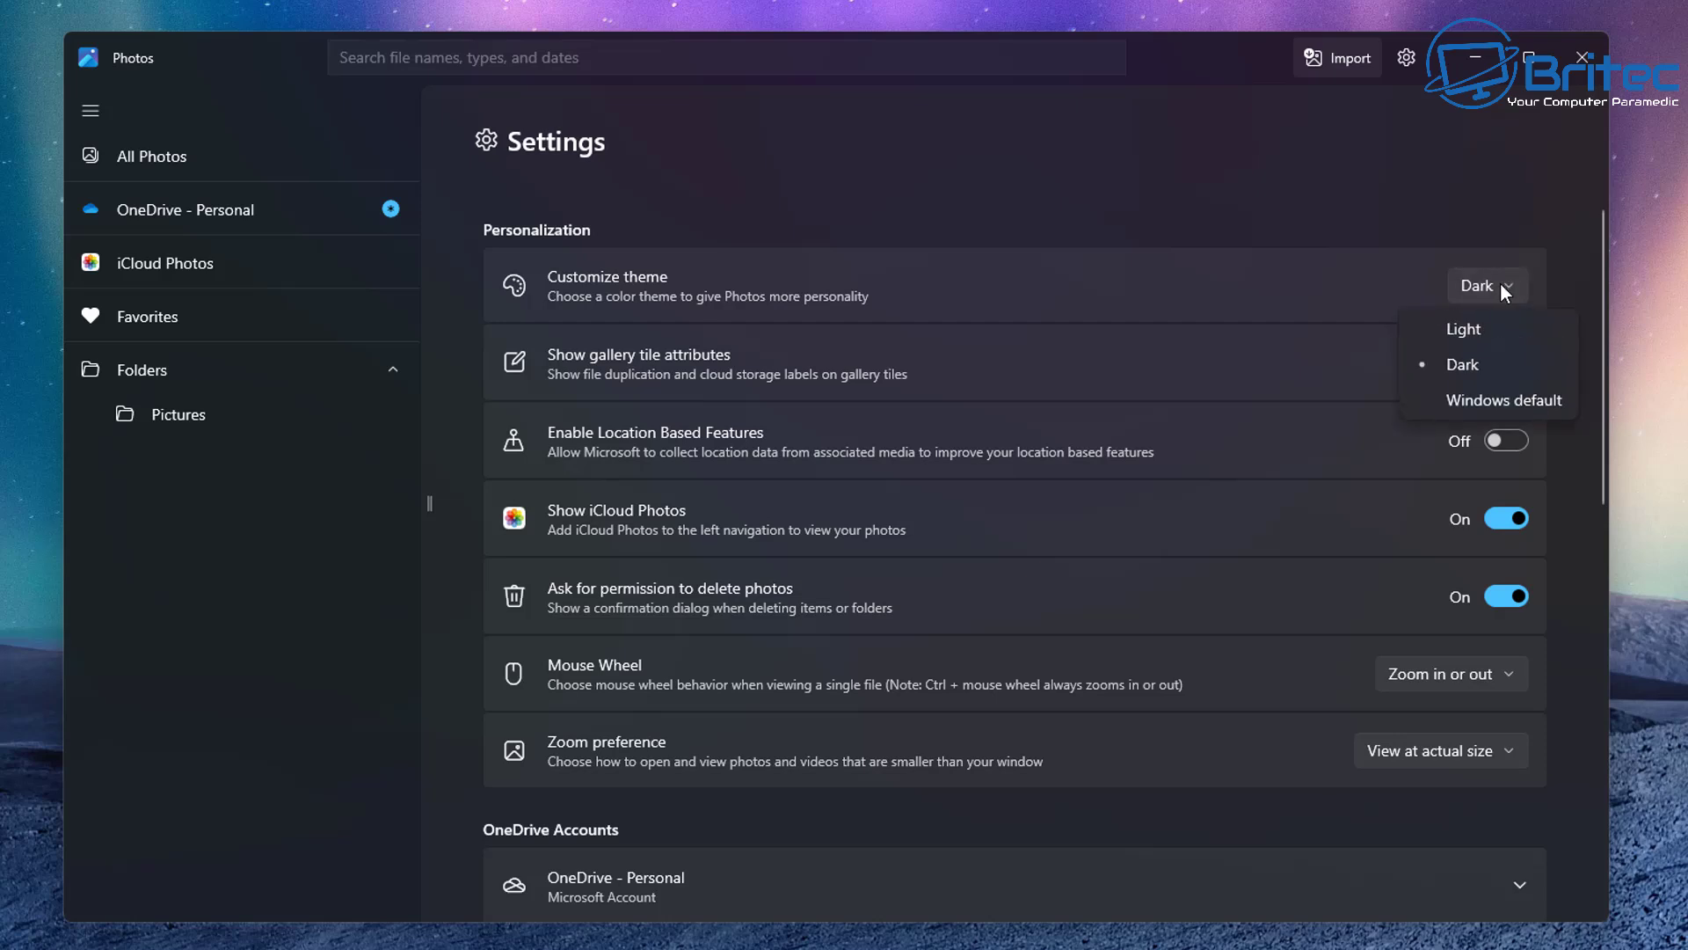
{"action": "left_click", "coordinate": [1500, 282]}
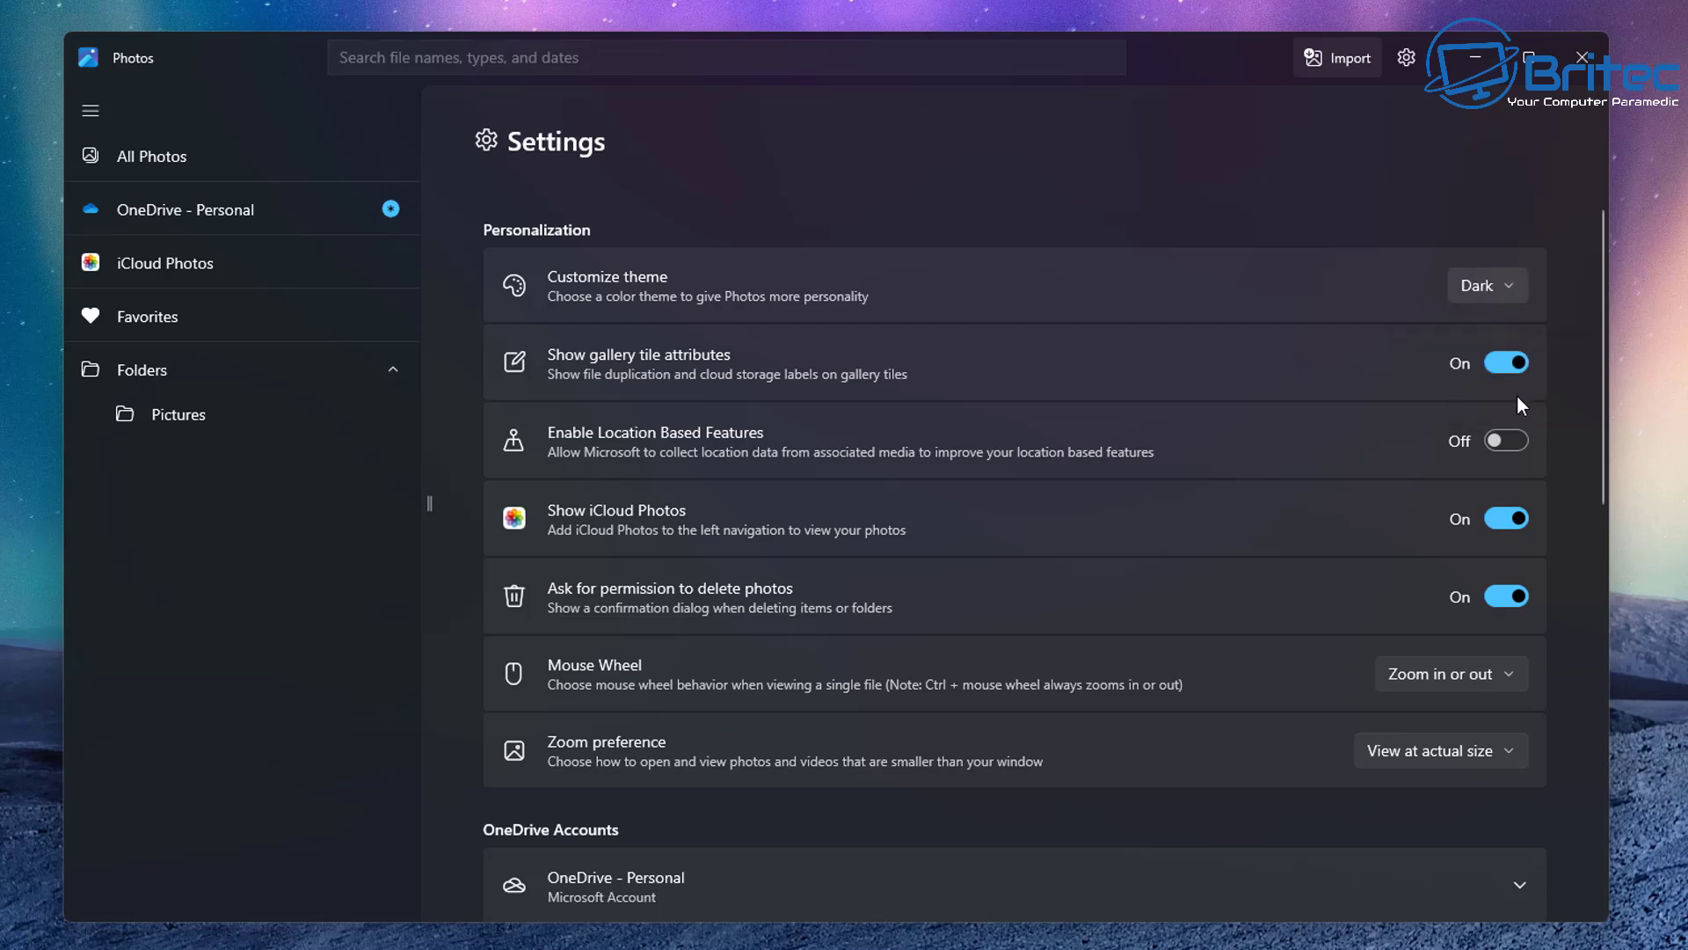
- Toggle Show iCloud Photos off and on, leaving it turned on
{"action": "left_click", "coordinate": [1511, 519]}
{"action": "left_click", "coordinate": [1511, 517]}
{"action": "left_click", "coordinate": [1511, 517]}
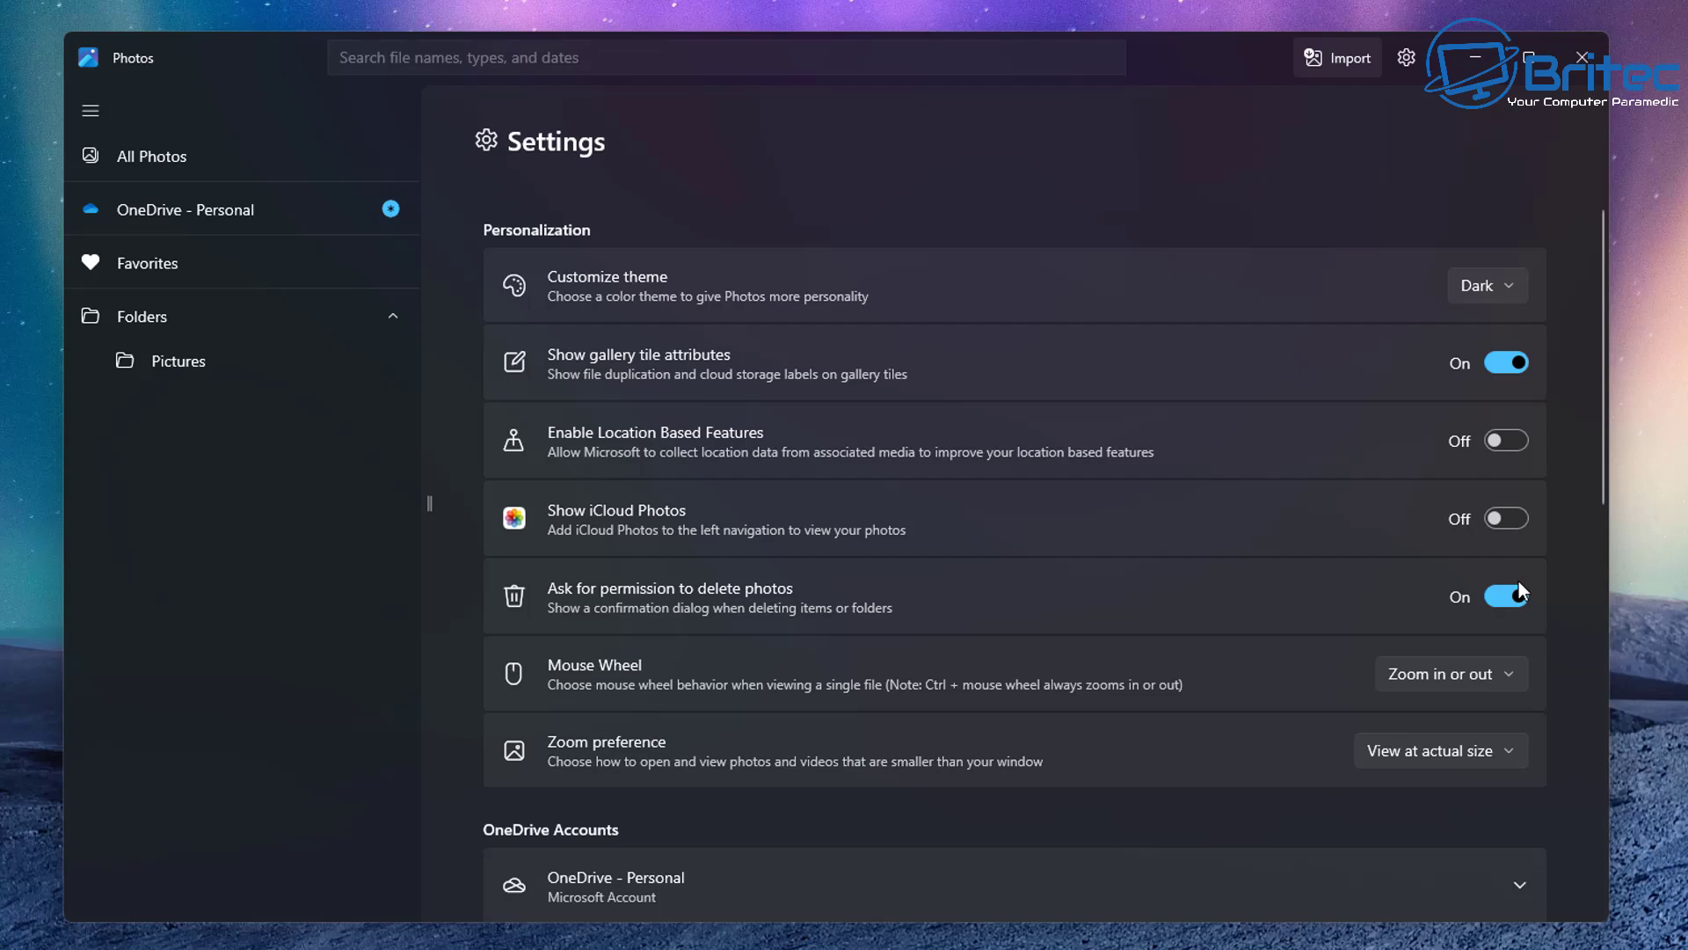
{"action": "scroll", "coordinate": [1518, 580], "scroll_direction": "down", "scroll_amount": 3}
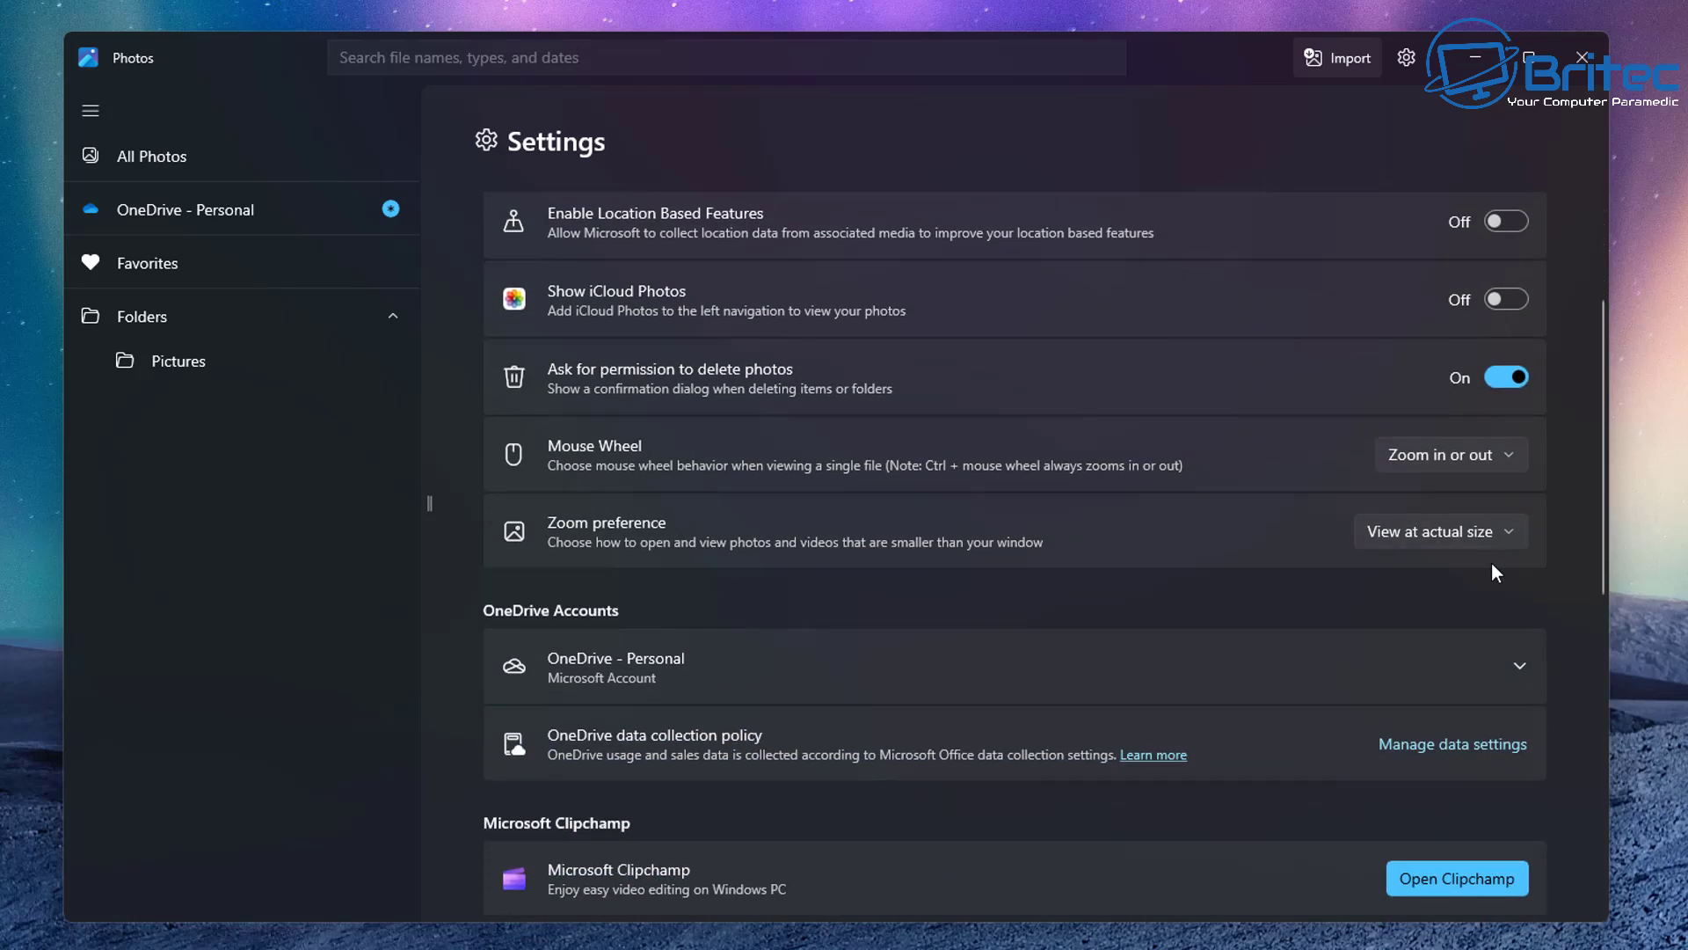
{"action": "scroll", "coordinate": [1489, 554], "scroll_direction": "up", "scroll_amount": 3}
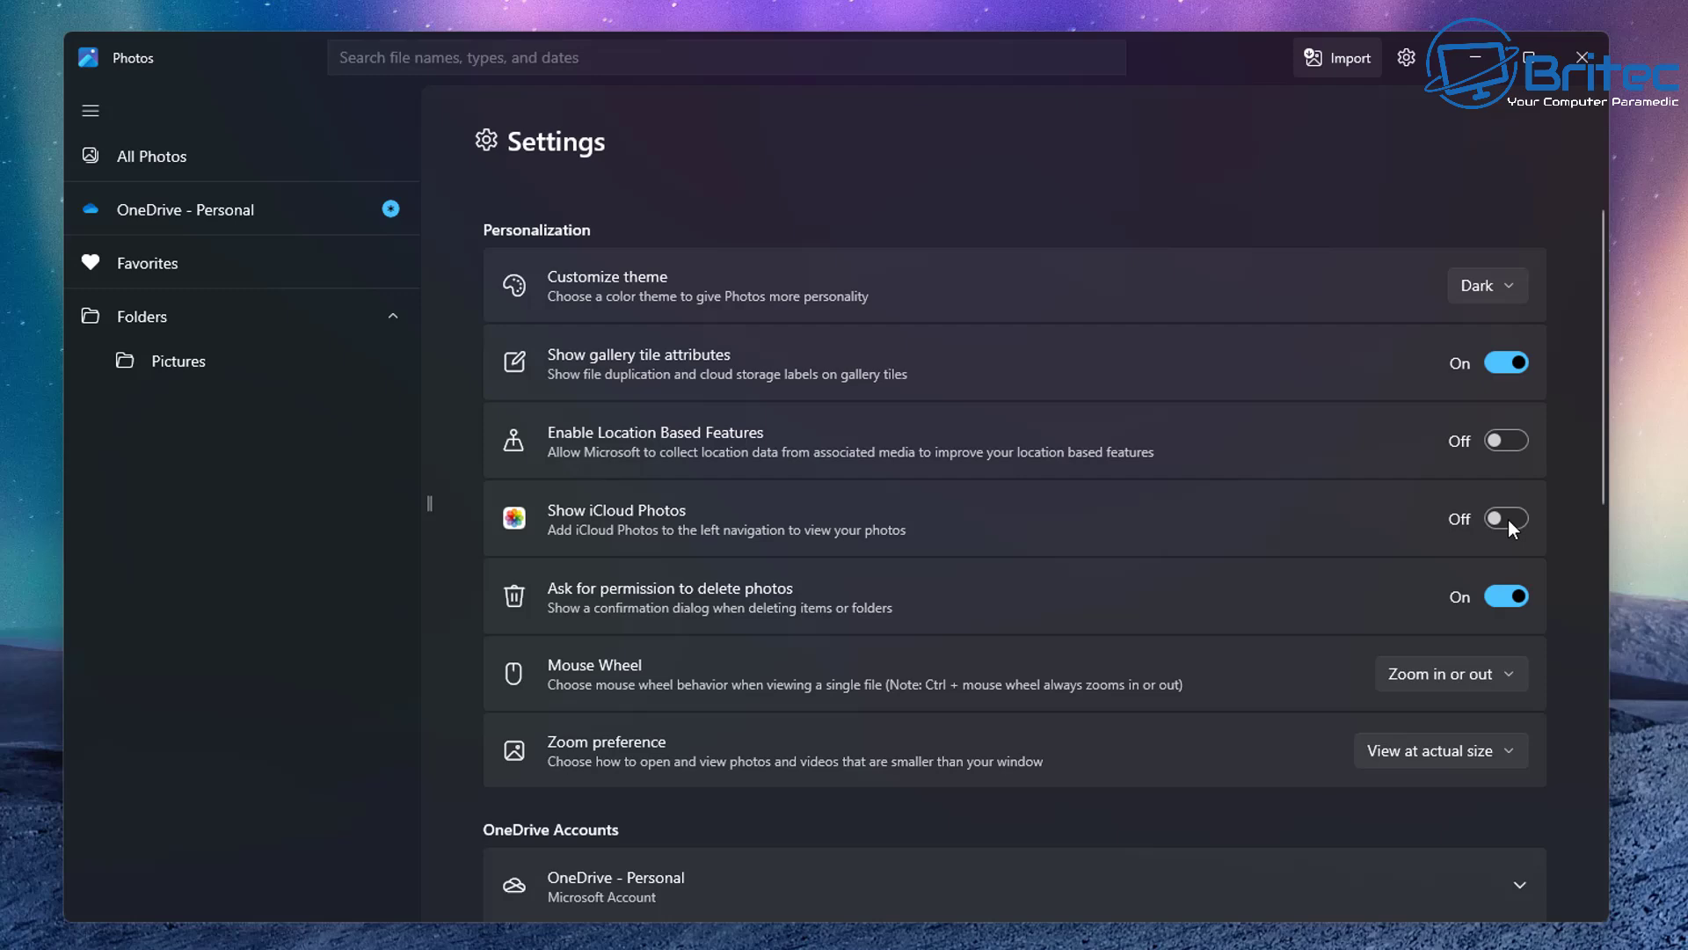
{"action": "left_click", "coordinate": [1508, 520]}
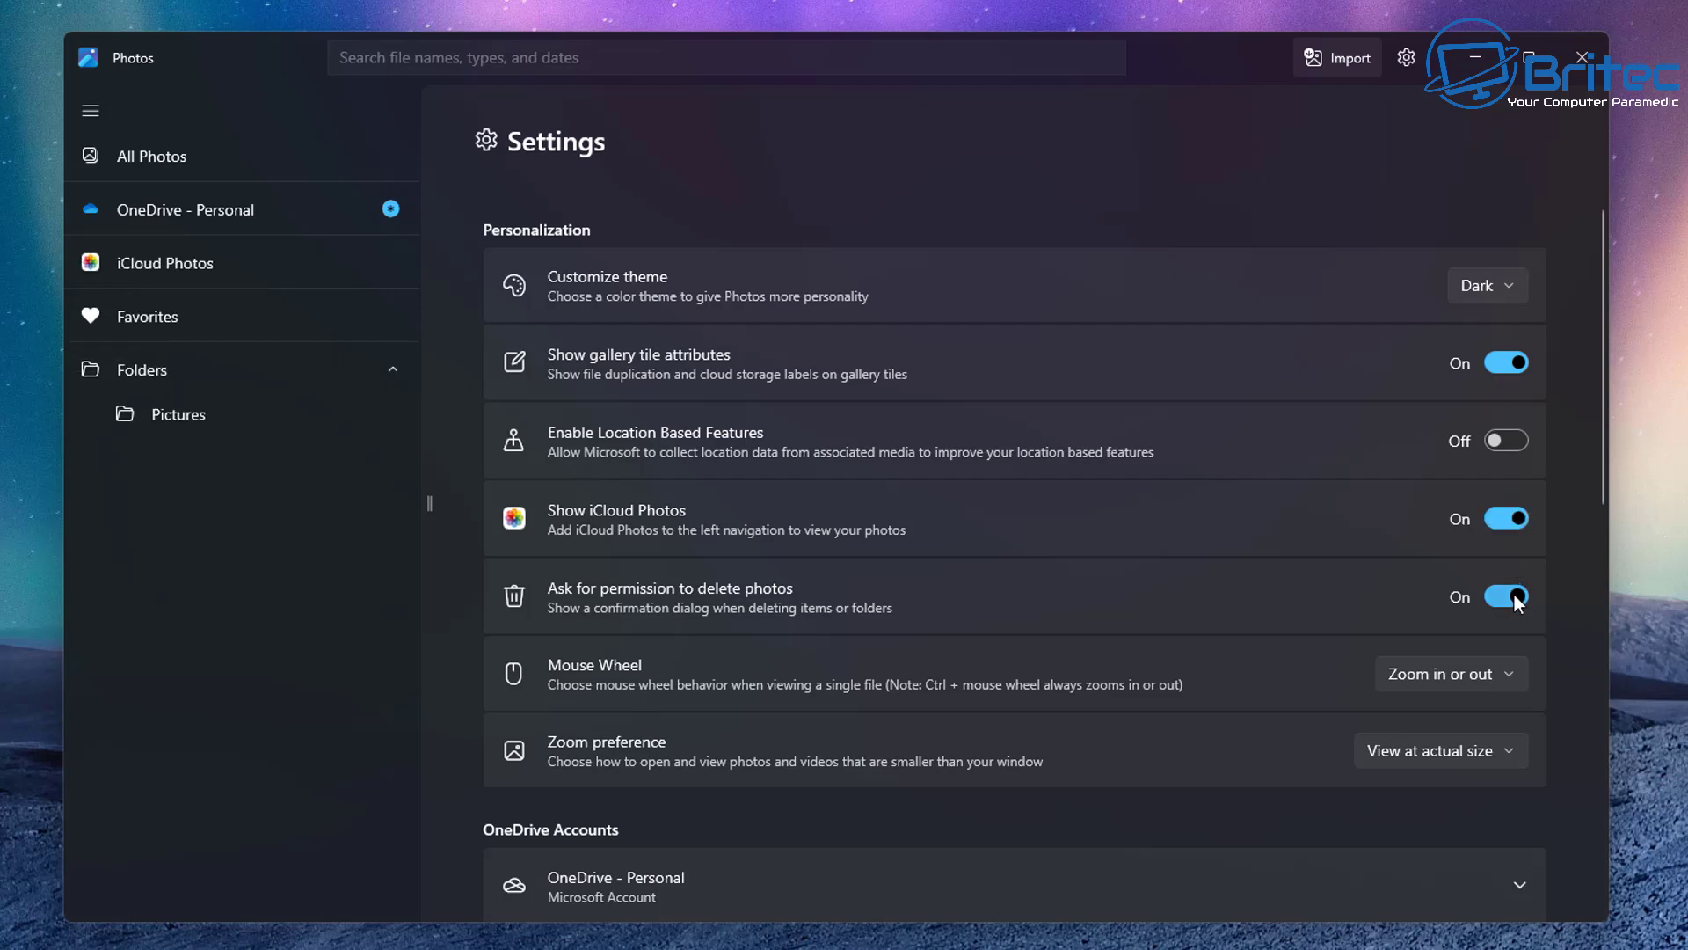
{"action": "scroll", "coordinate": [1516, 598], "scroll_direction": "down", "scroll_amount": 7}
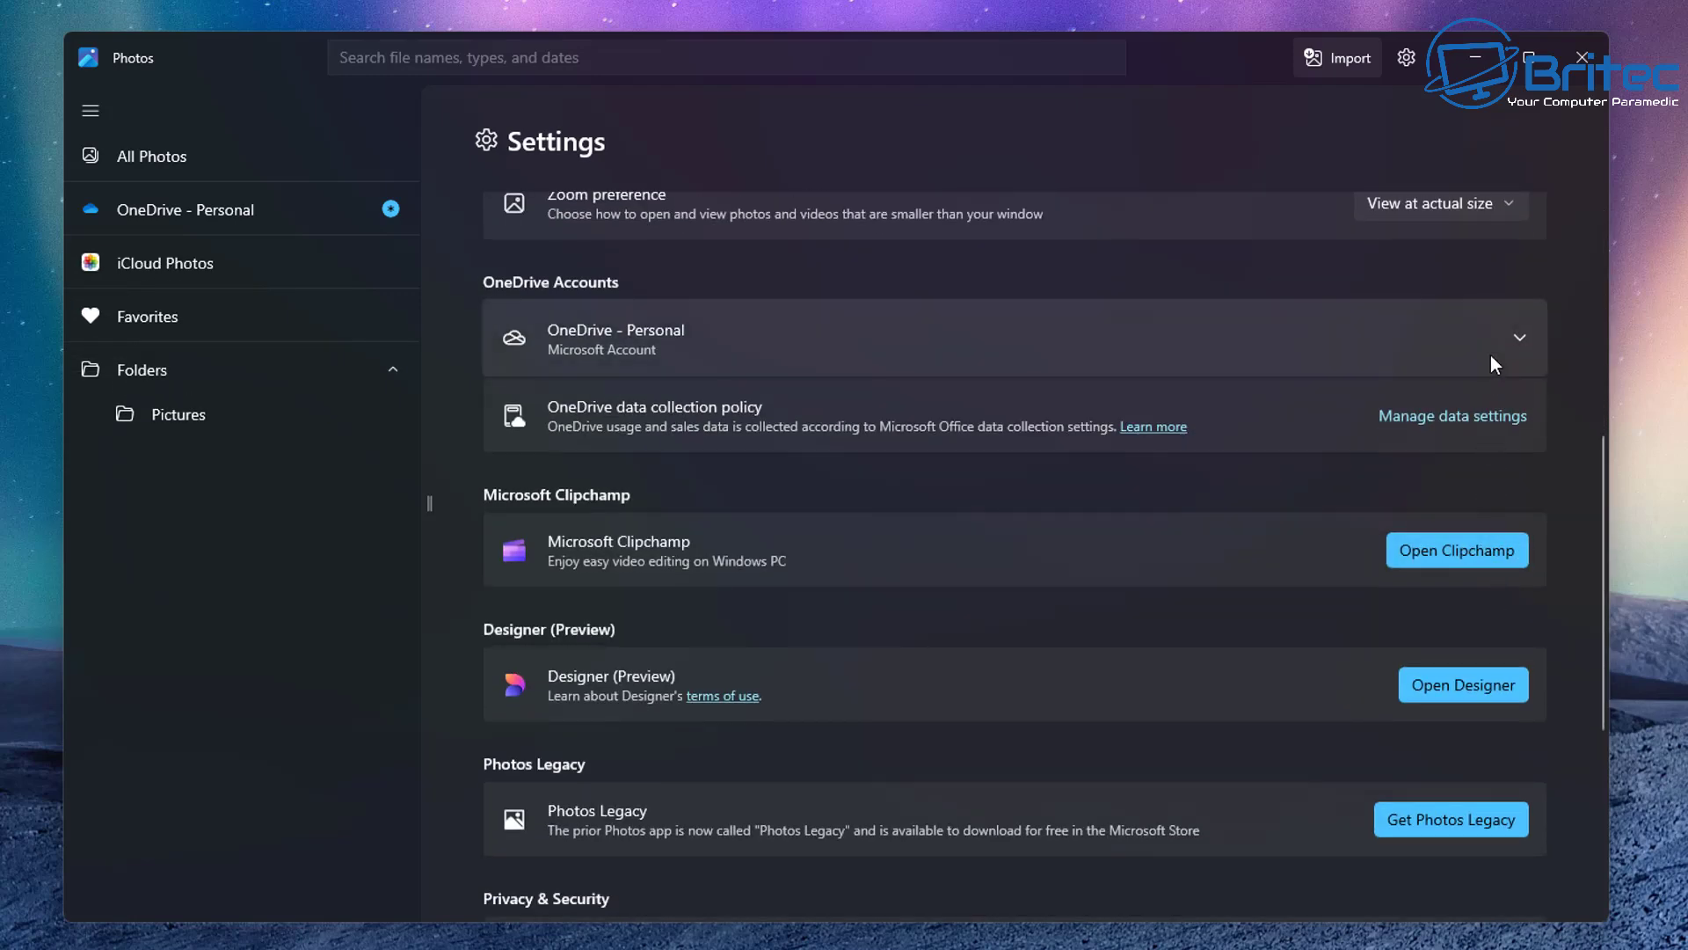
- Expand and collapse the OneDrive - Personal account details, then scroll down to Photos Legacy
{"action": "left_click", "coordinate": [1518, 335]}
{"action": "left_click", "coordinate": [1518, 335]}
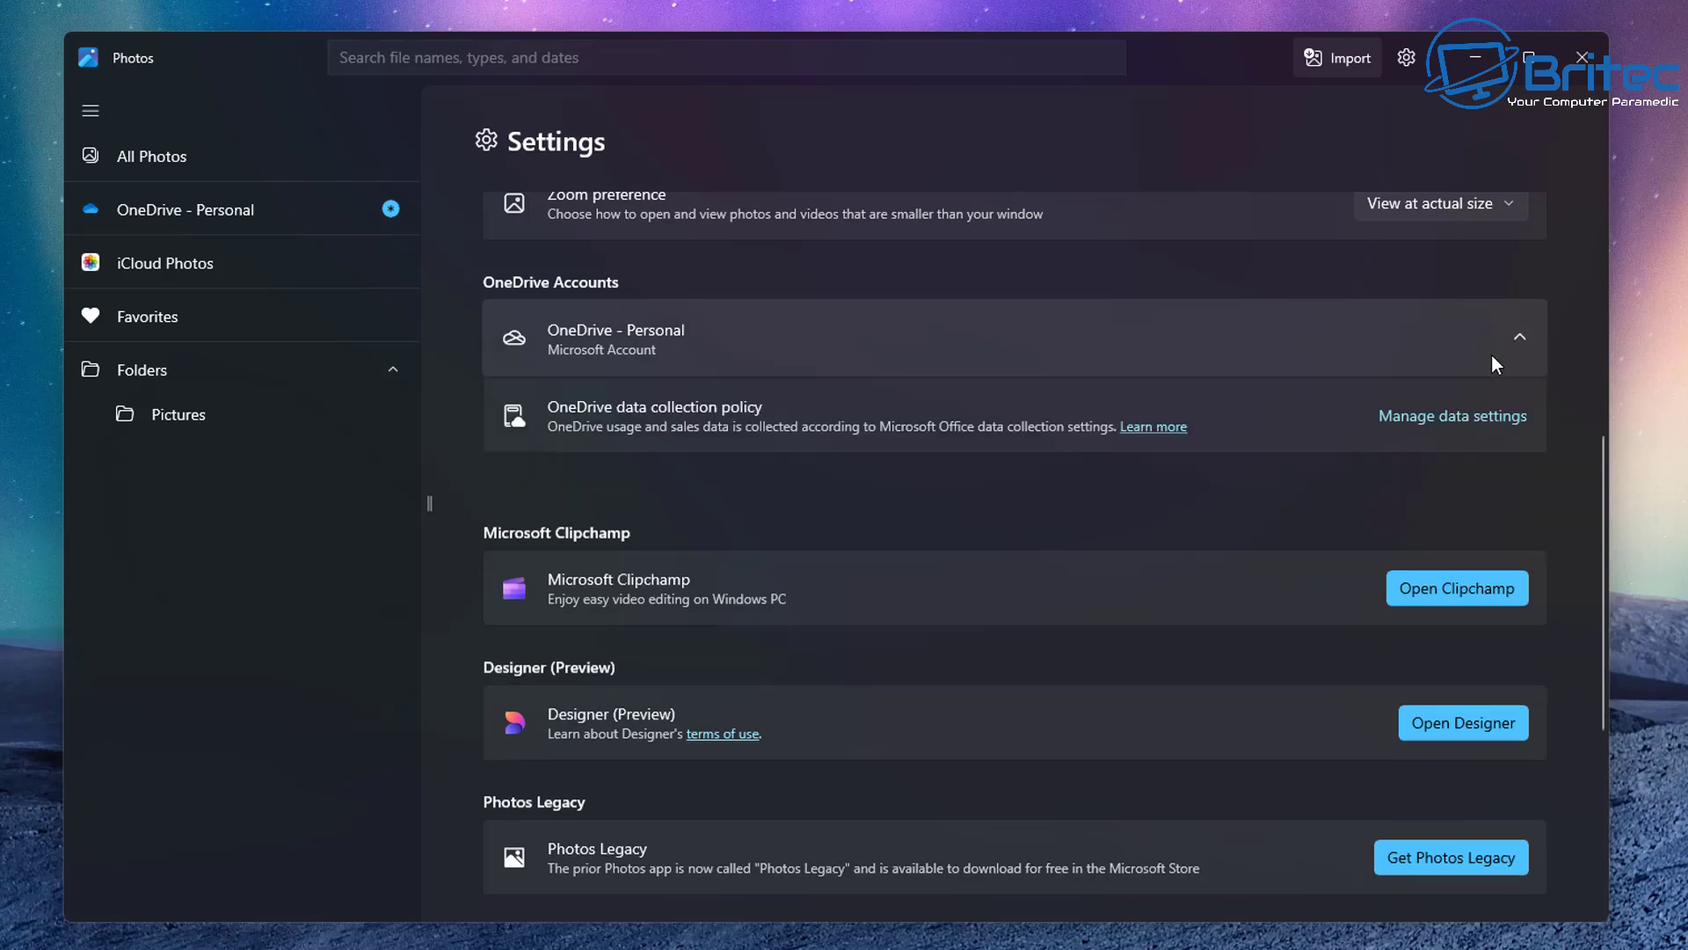
{"action": "scroll", "coordinate": [1377, 594], "scroll_direction": "down", "scroll_amount": 3}
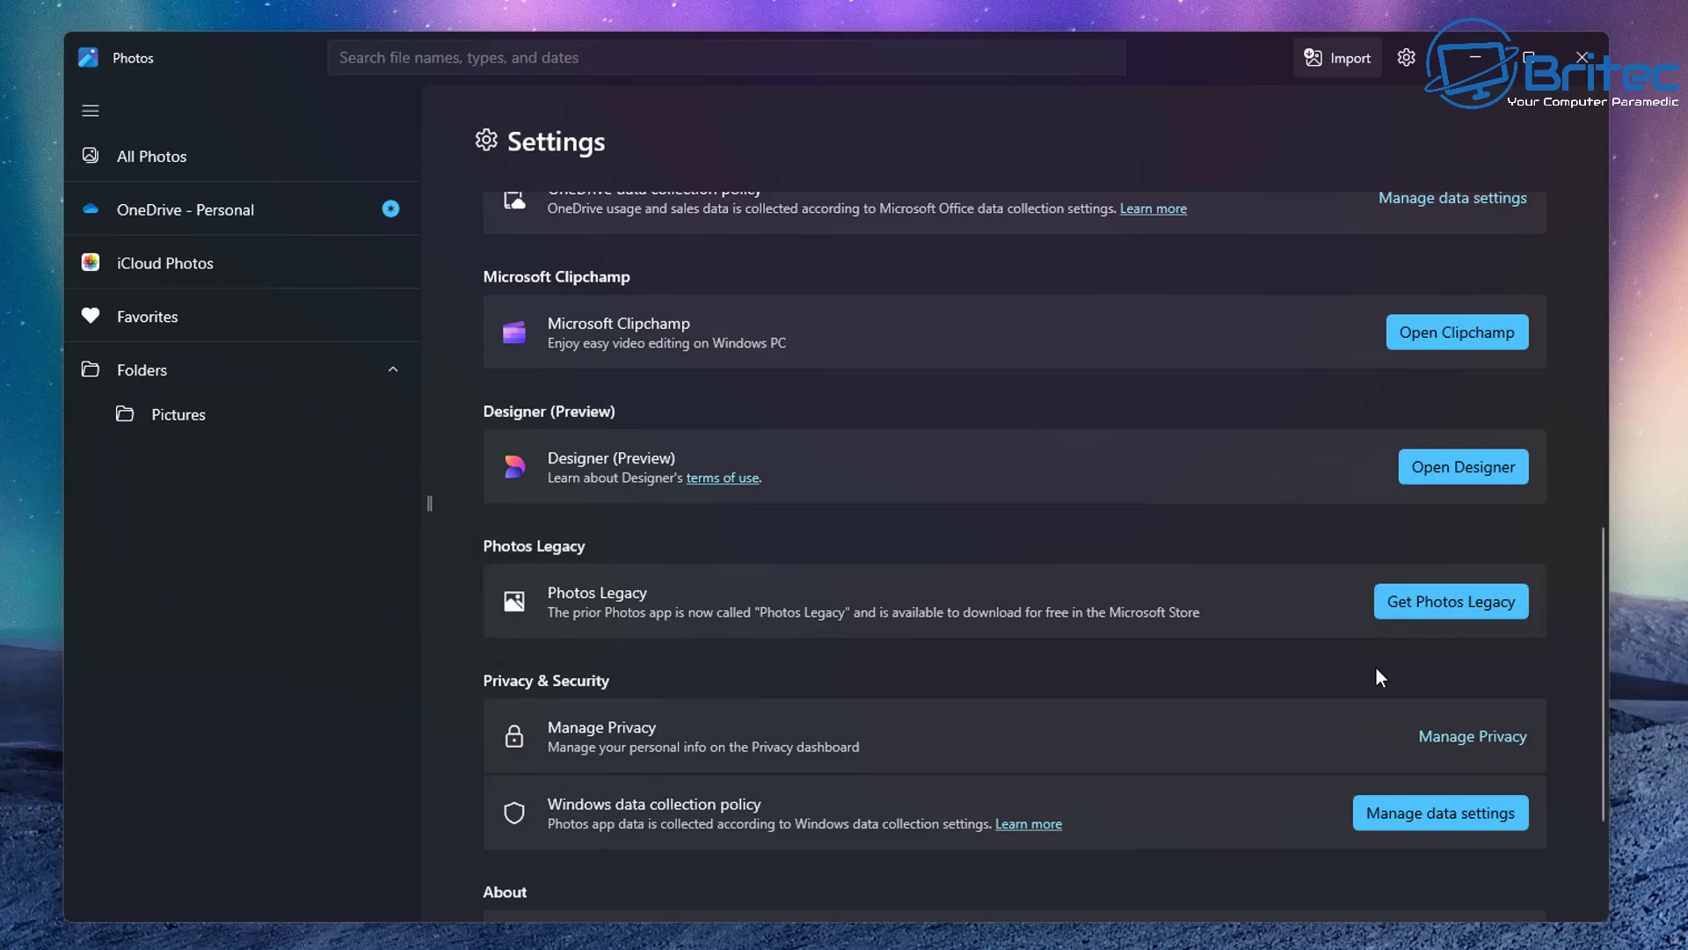
- Get Microsoft Photos Legacy from the Microsoft Store and install it
{"action": "left_click", "coordinate": [1467, 603]}
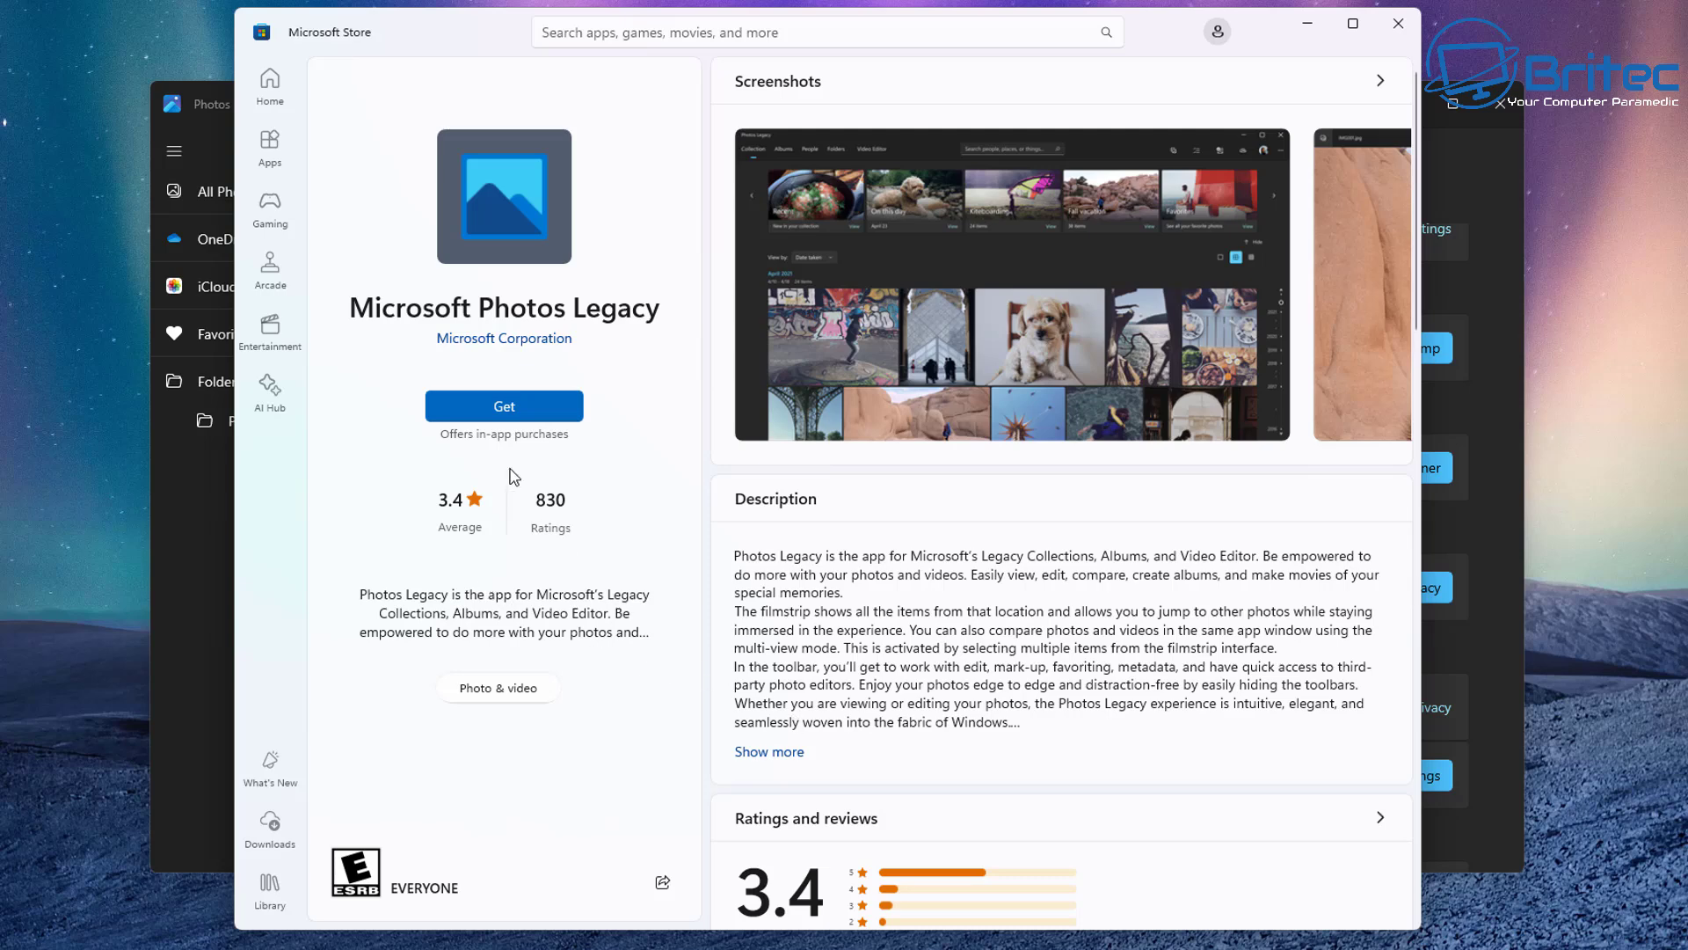
{"action": "left_click", "coordinate": [526, 405]}
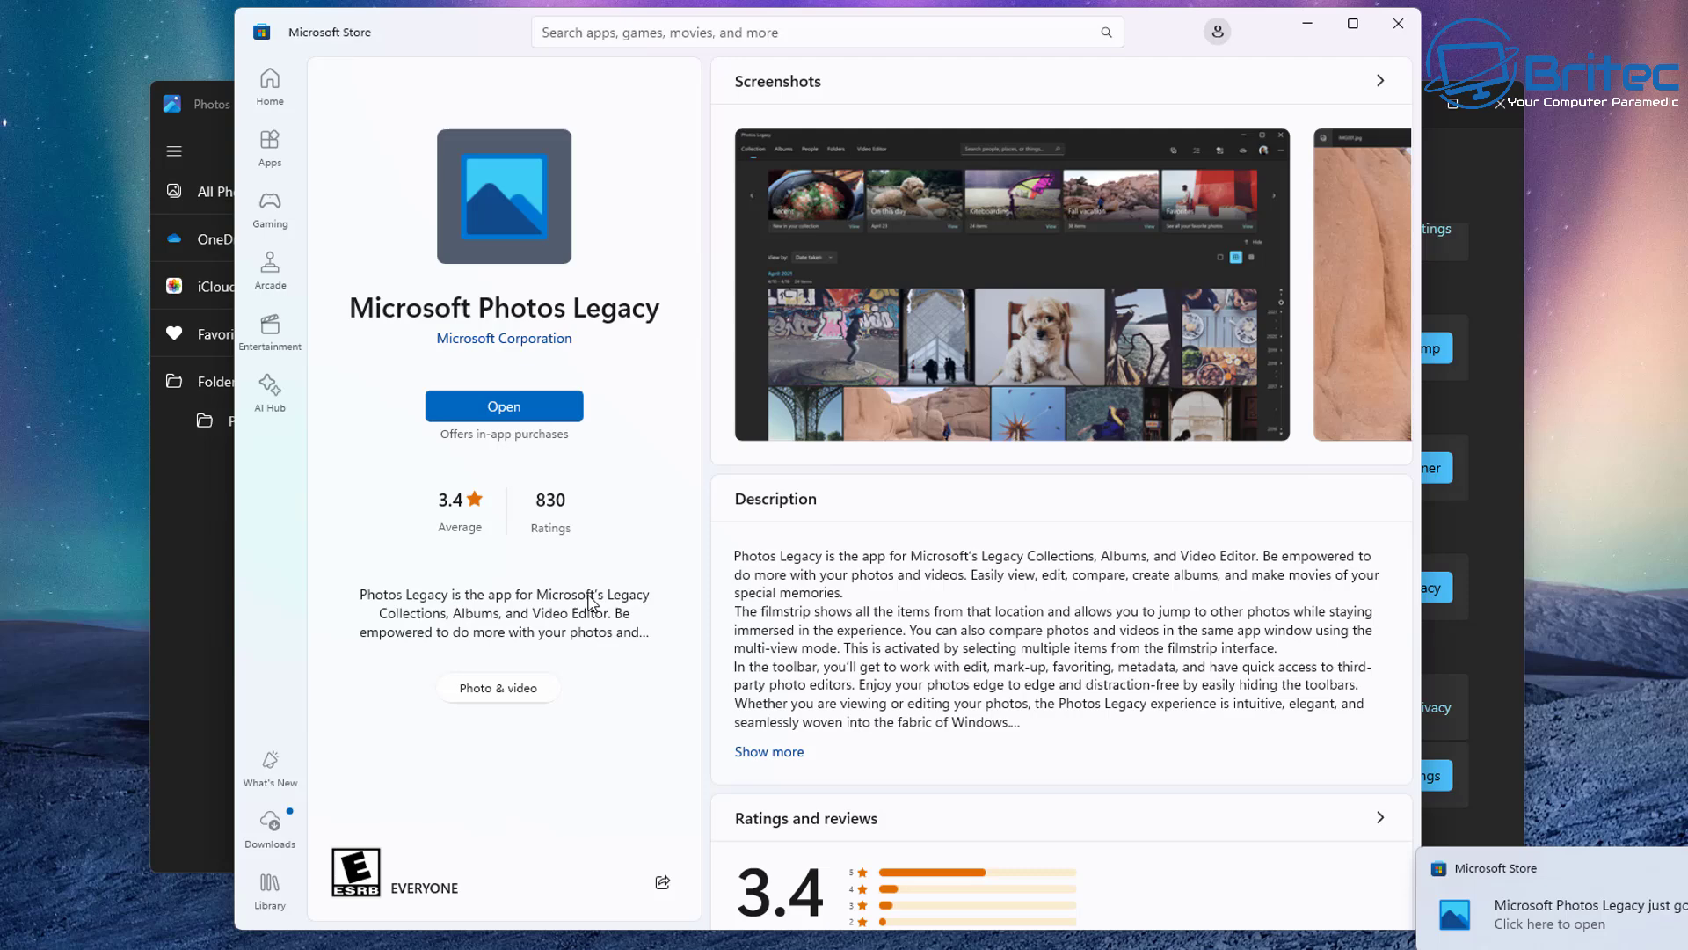
- Launch Photos Legacy, dismiss its welcome message and bring its window fully into view
{"action": "left_click", "coordinate": [516, 417]}
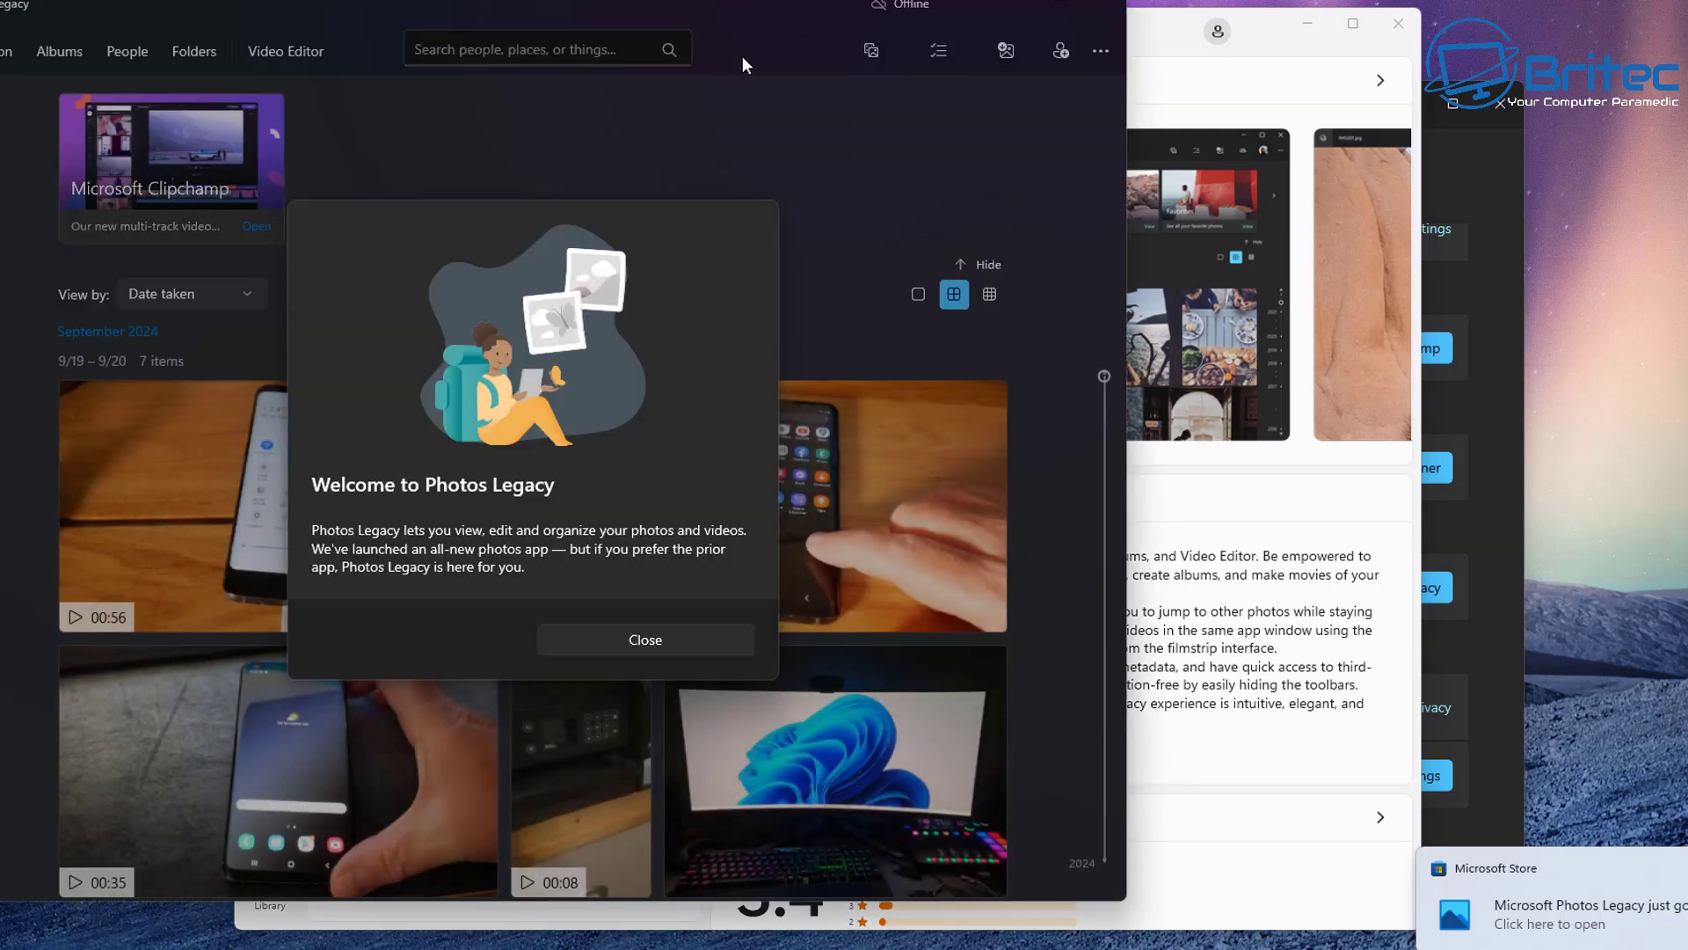
{"action": "left_click", "coordinate": [644, 638]}
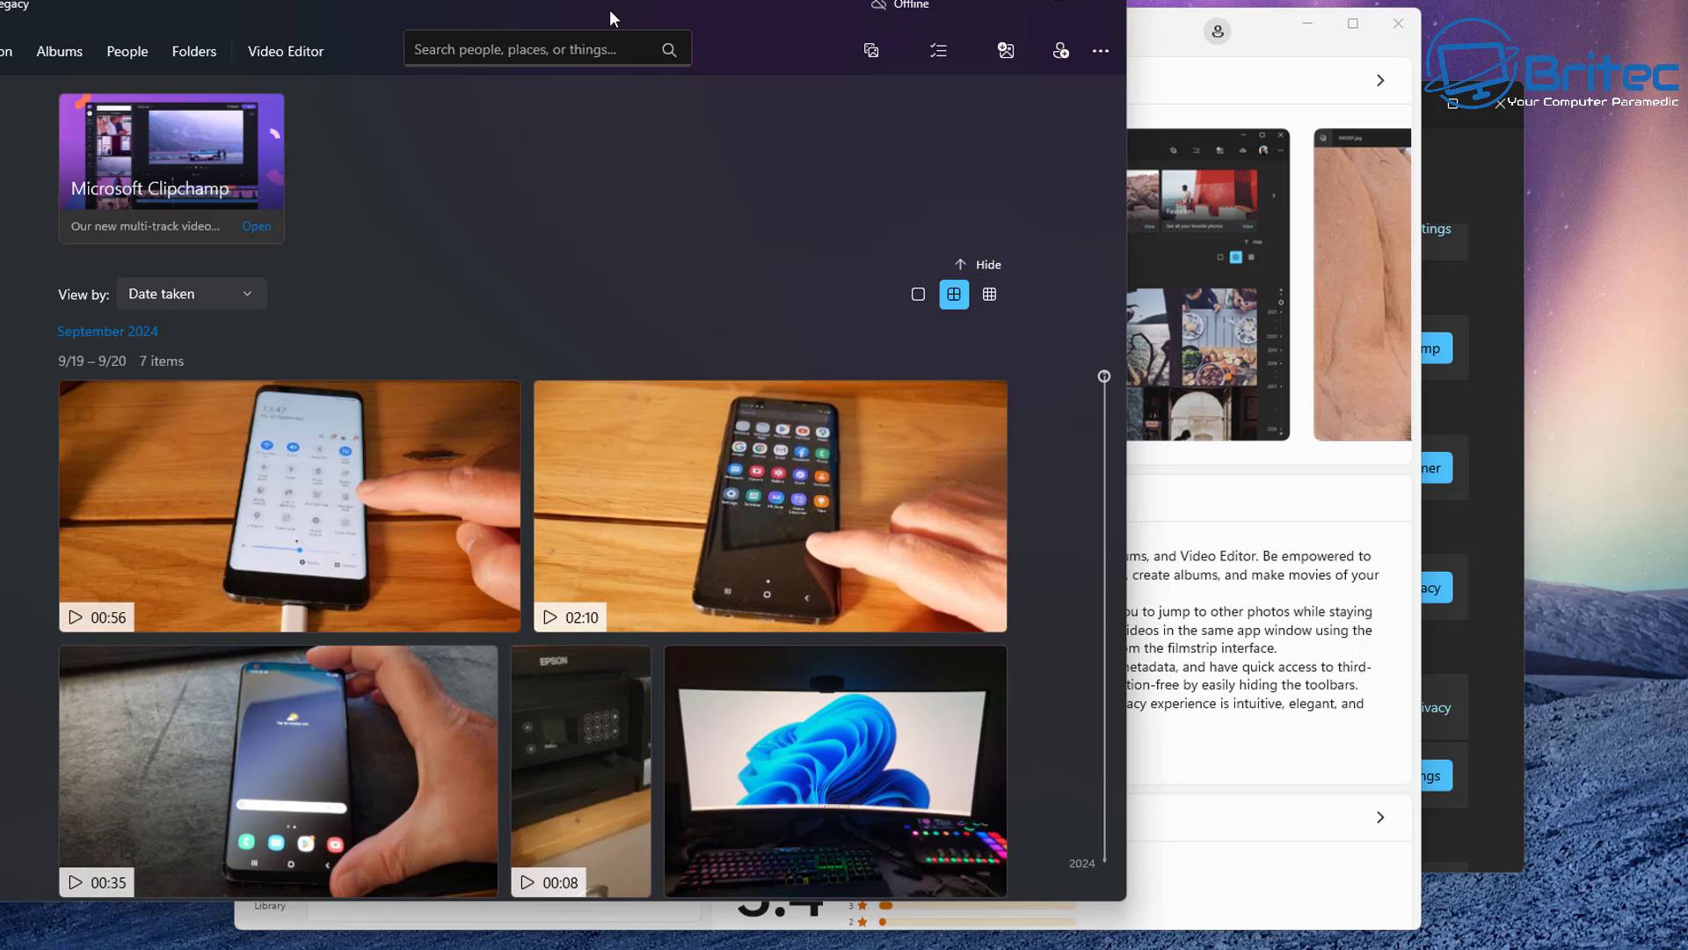
{"action": "left_click_drag", "start_coordinate": [631, 15], "coordinate": [842, 53]}
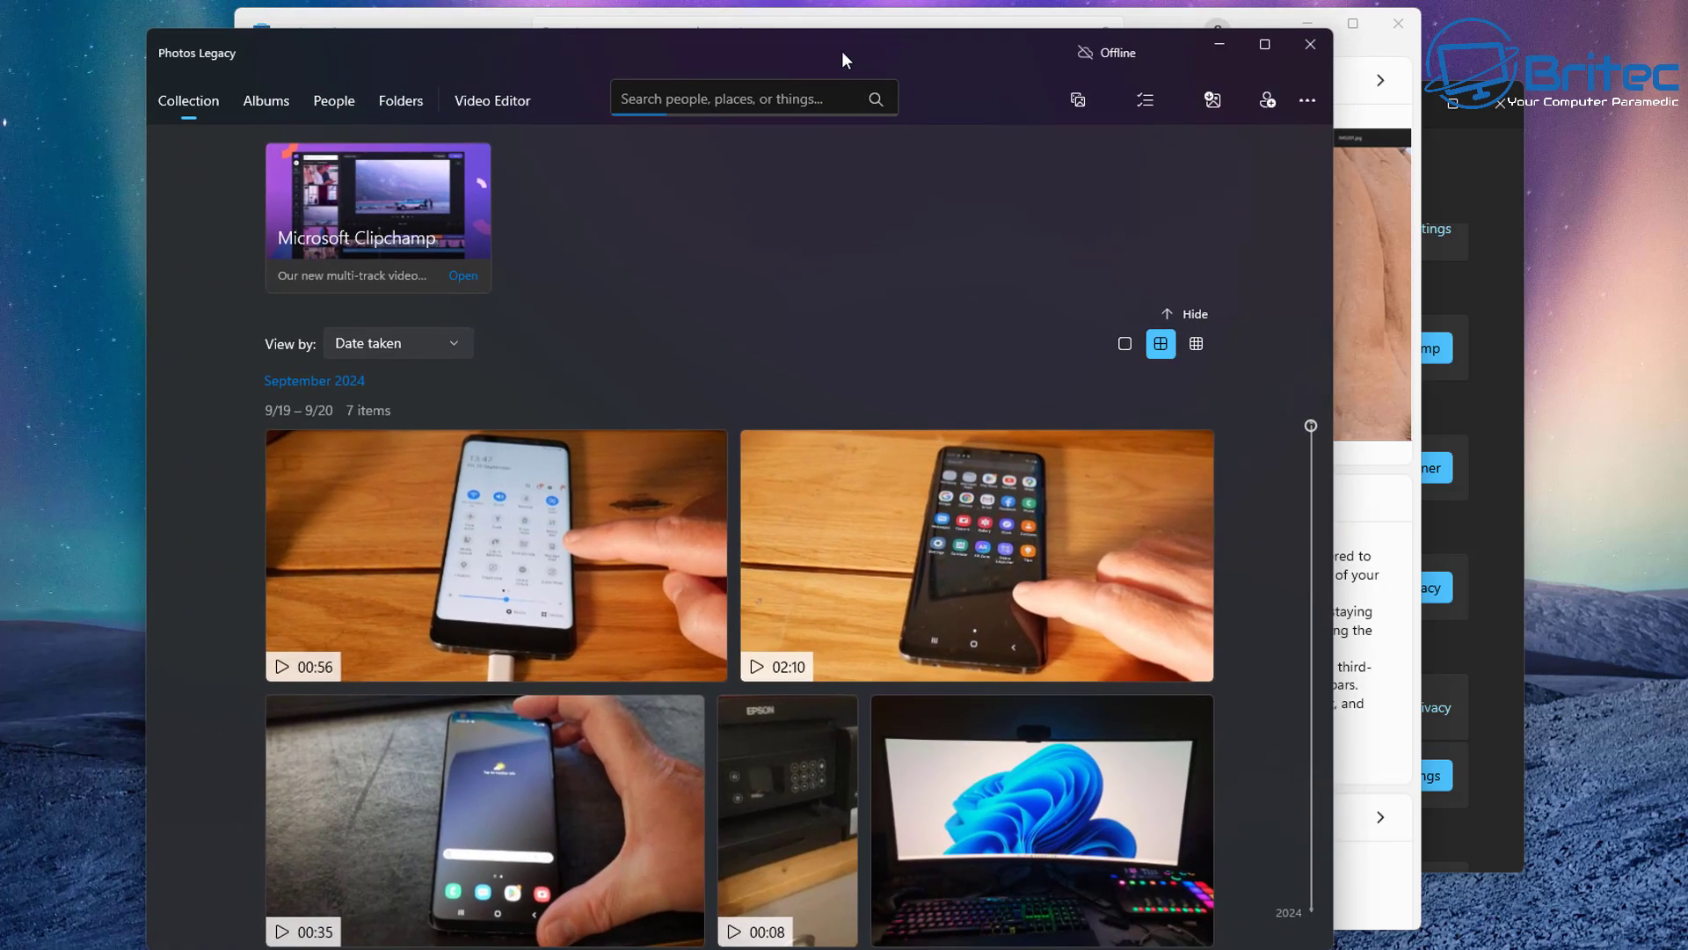
- Close Microsoft Store, minimize the new Photos app after showing All Photos, and reposition Photos Legacy
{"action": "left_click", "coordinate": [1404, 35]}
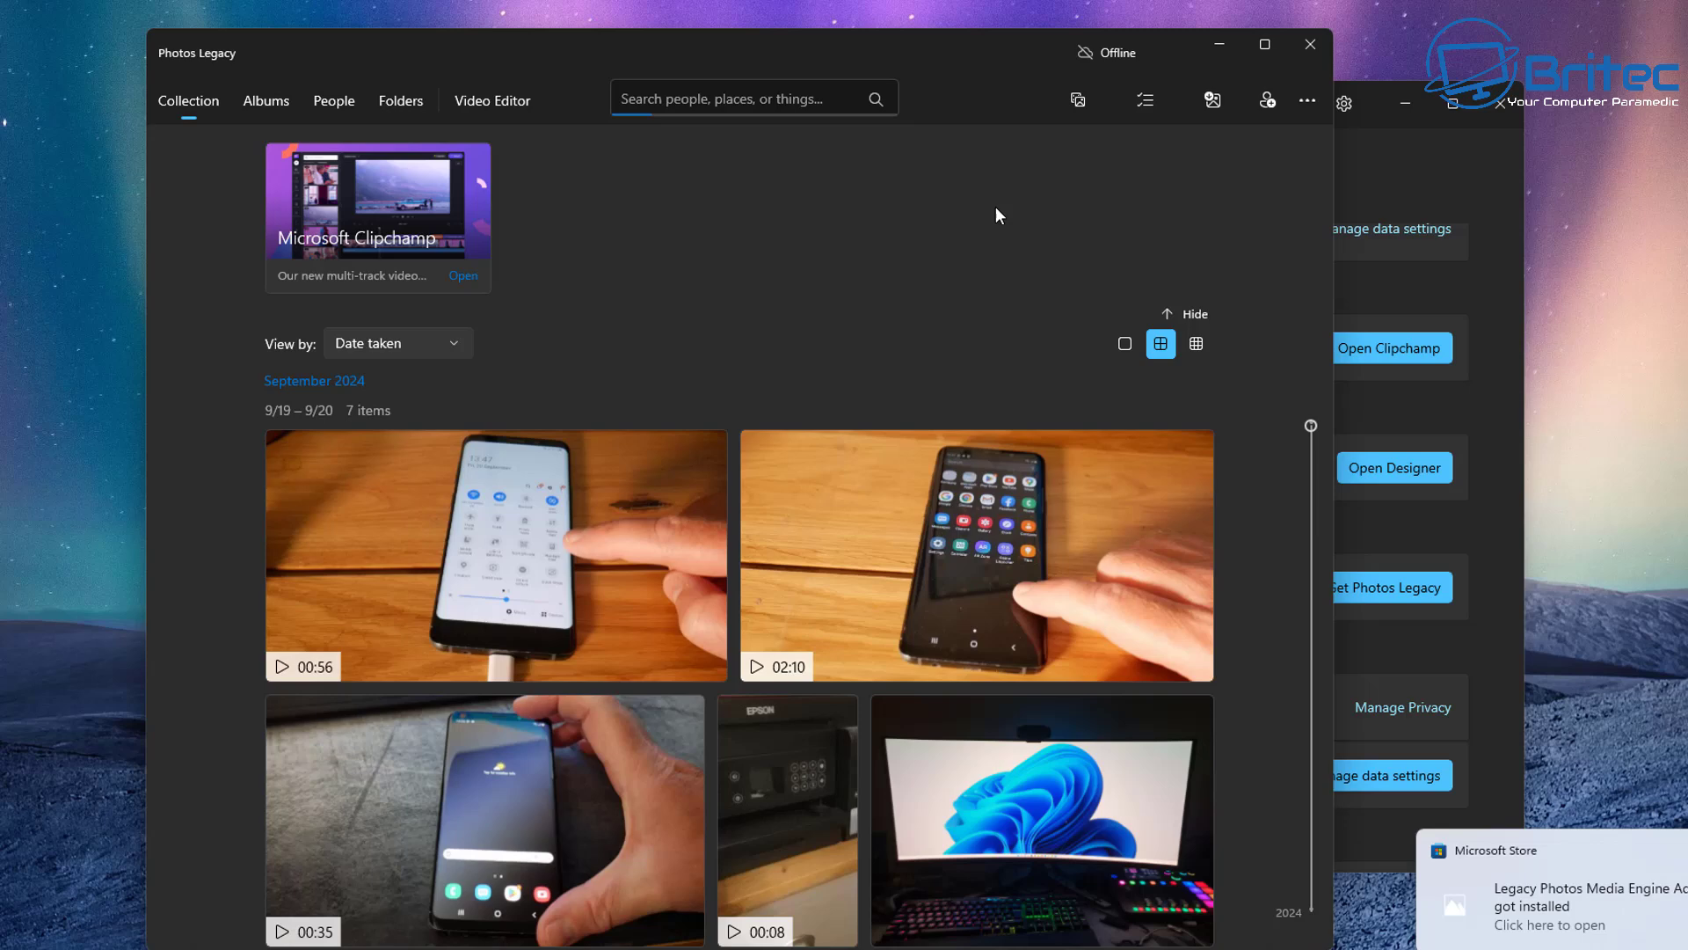
{"action": "left_click_drag", "start_coordinate": [1018, 53], "coordinate": [790, 42]}
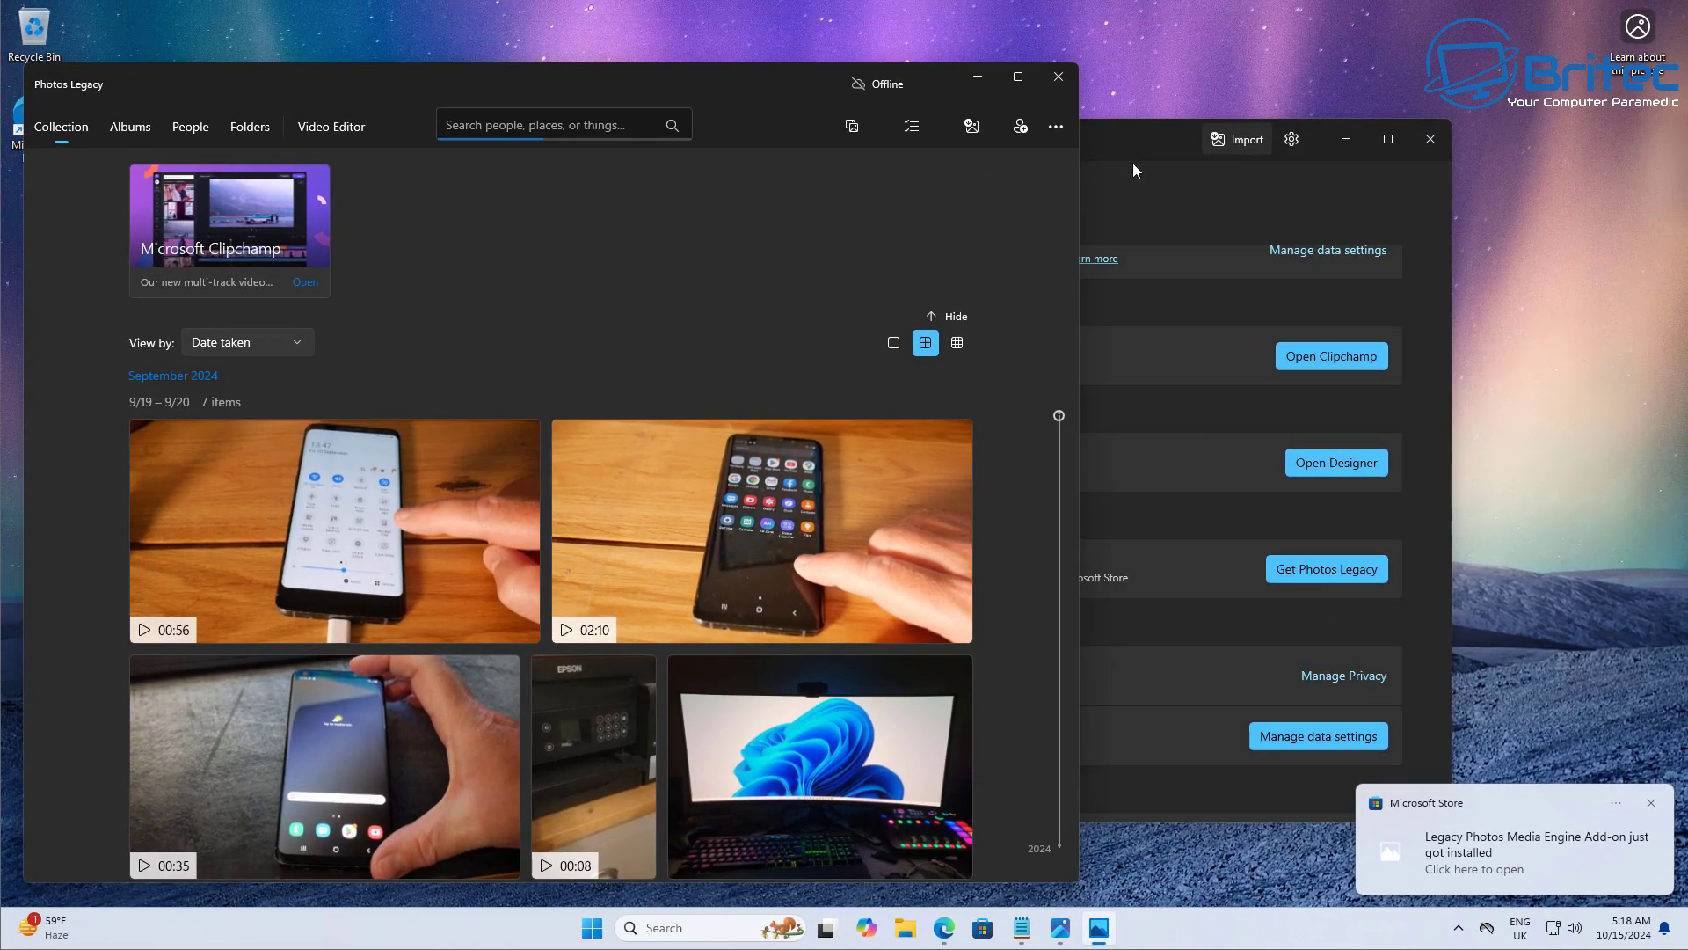
{"action": "left_click_drag", "start_coordinate": [1148, 143], "coordinate": [1246, 115]}
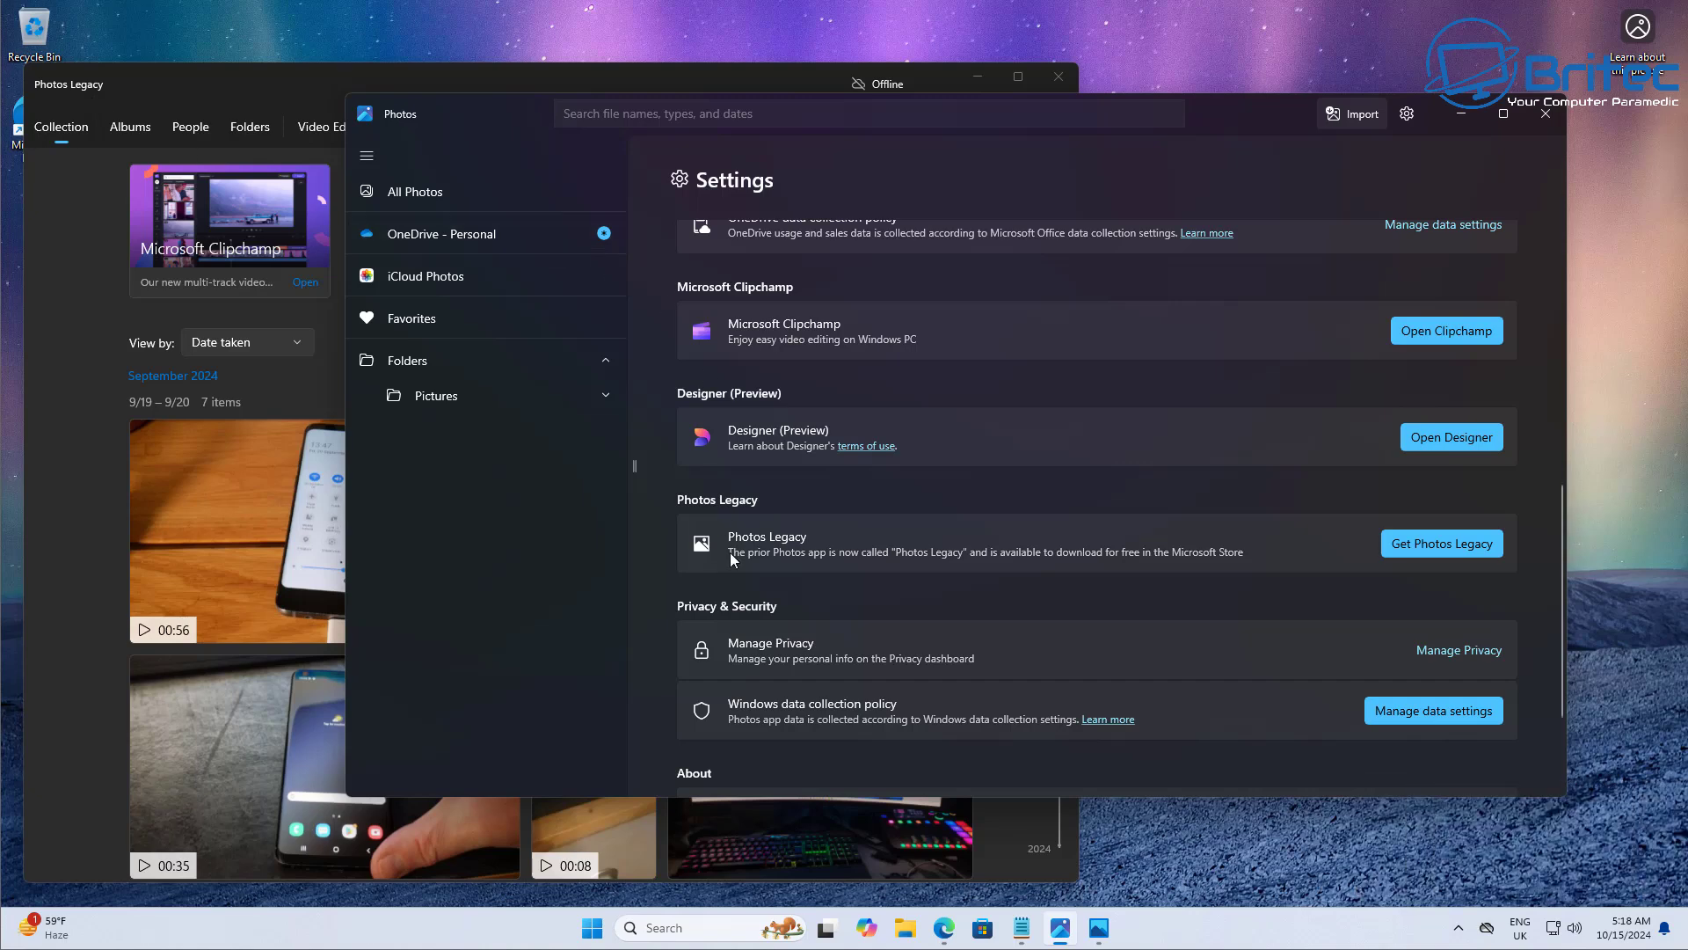
{"action": "left_click", "coordinate": [448, 197]}
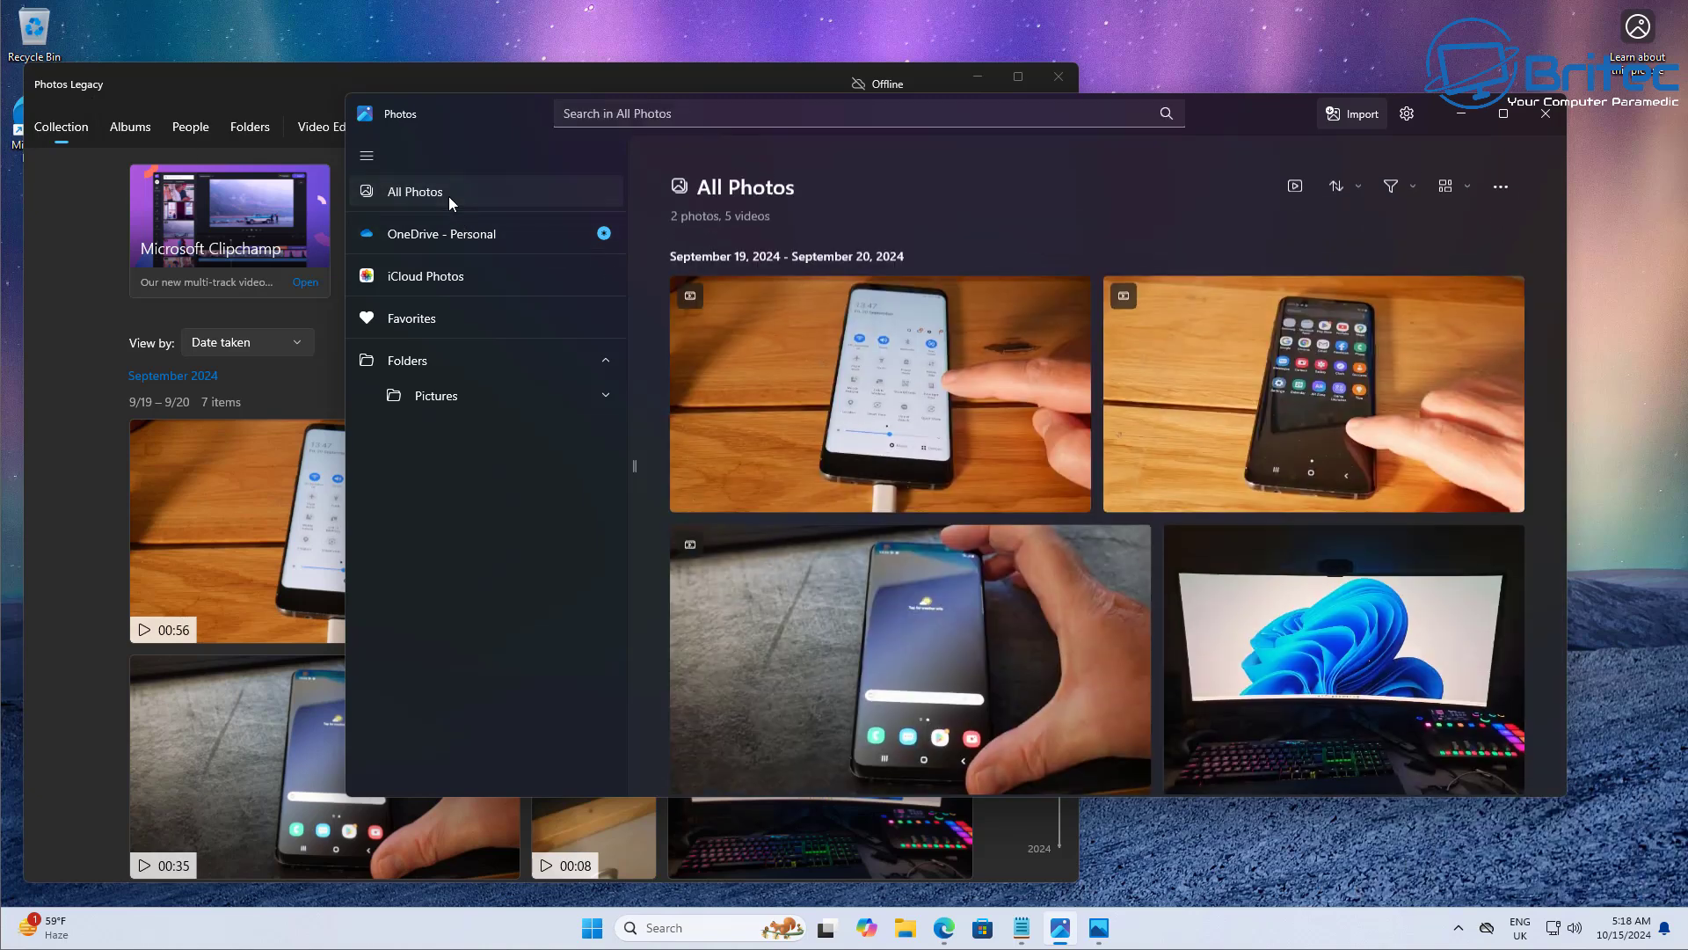
{"action": "left_click", "coordinate": [1462, 118]}
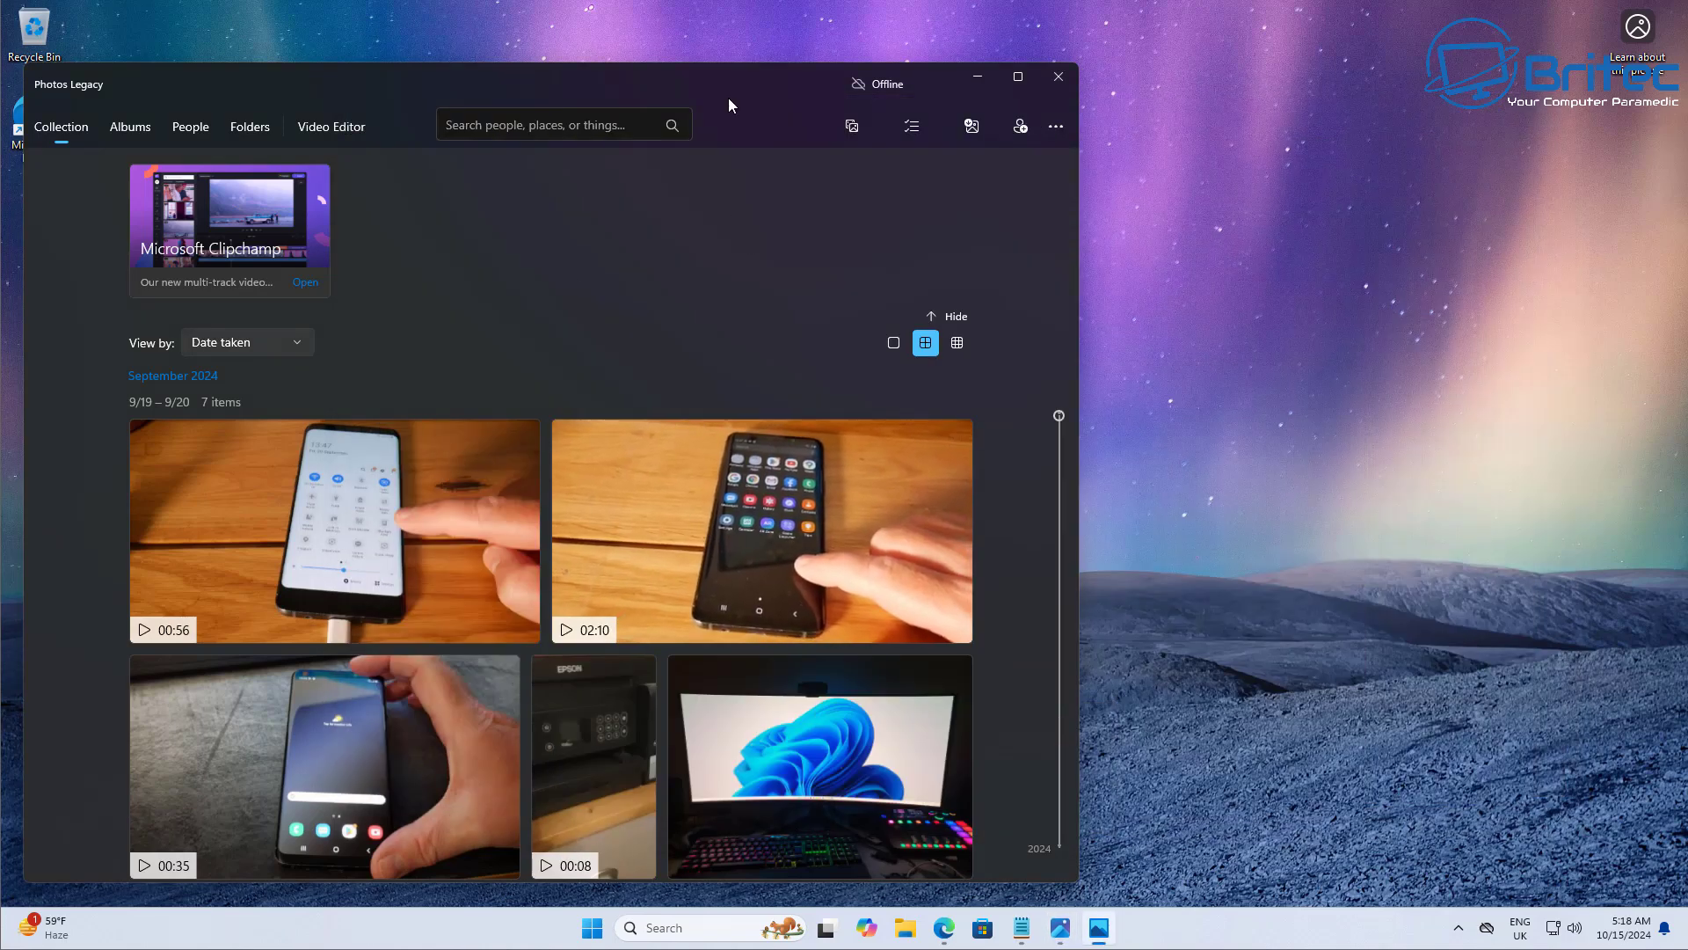
{"action": "left_click_drag", "start_coordinate": [717, 64], "coordinate": [870, 102]}
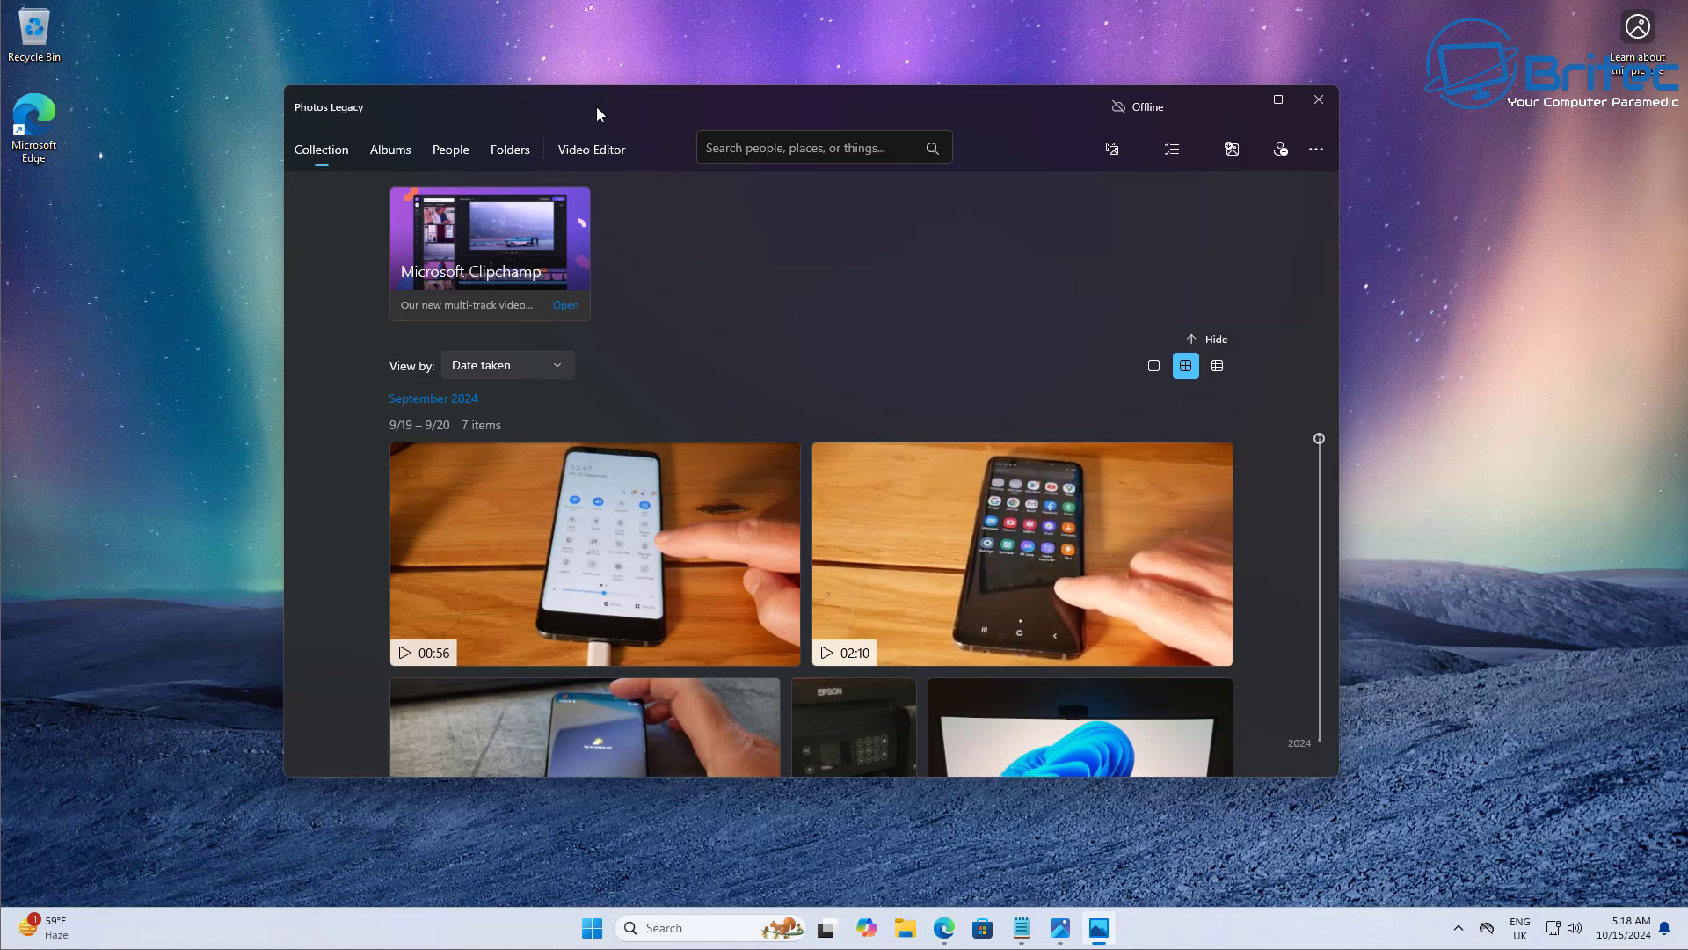
- Open Photos Legacy settings and scroll through all the options
{"action": "left_click", "coordinate": [1316, 151]}
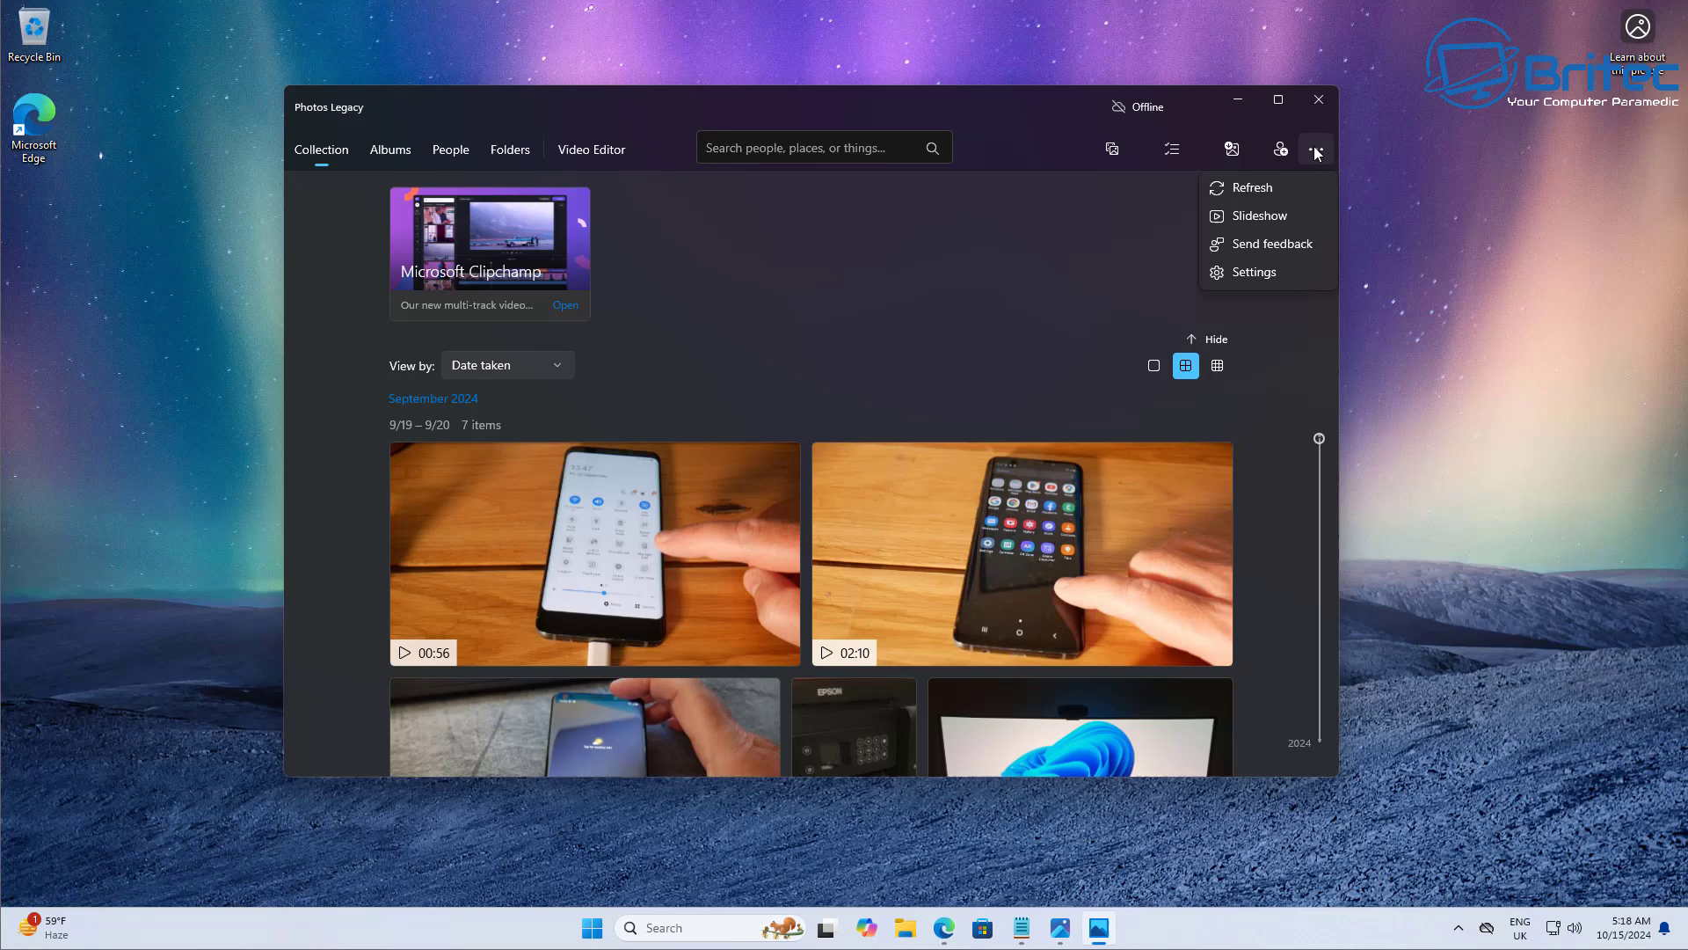
{"action": "left_click", "coordinate": [1264, 269]}
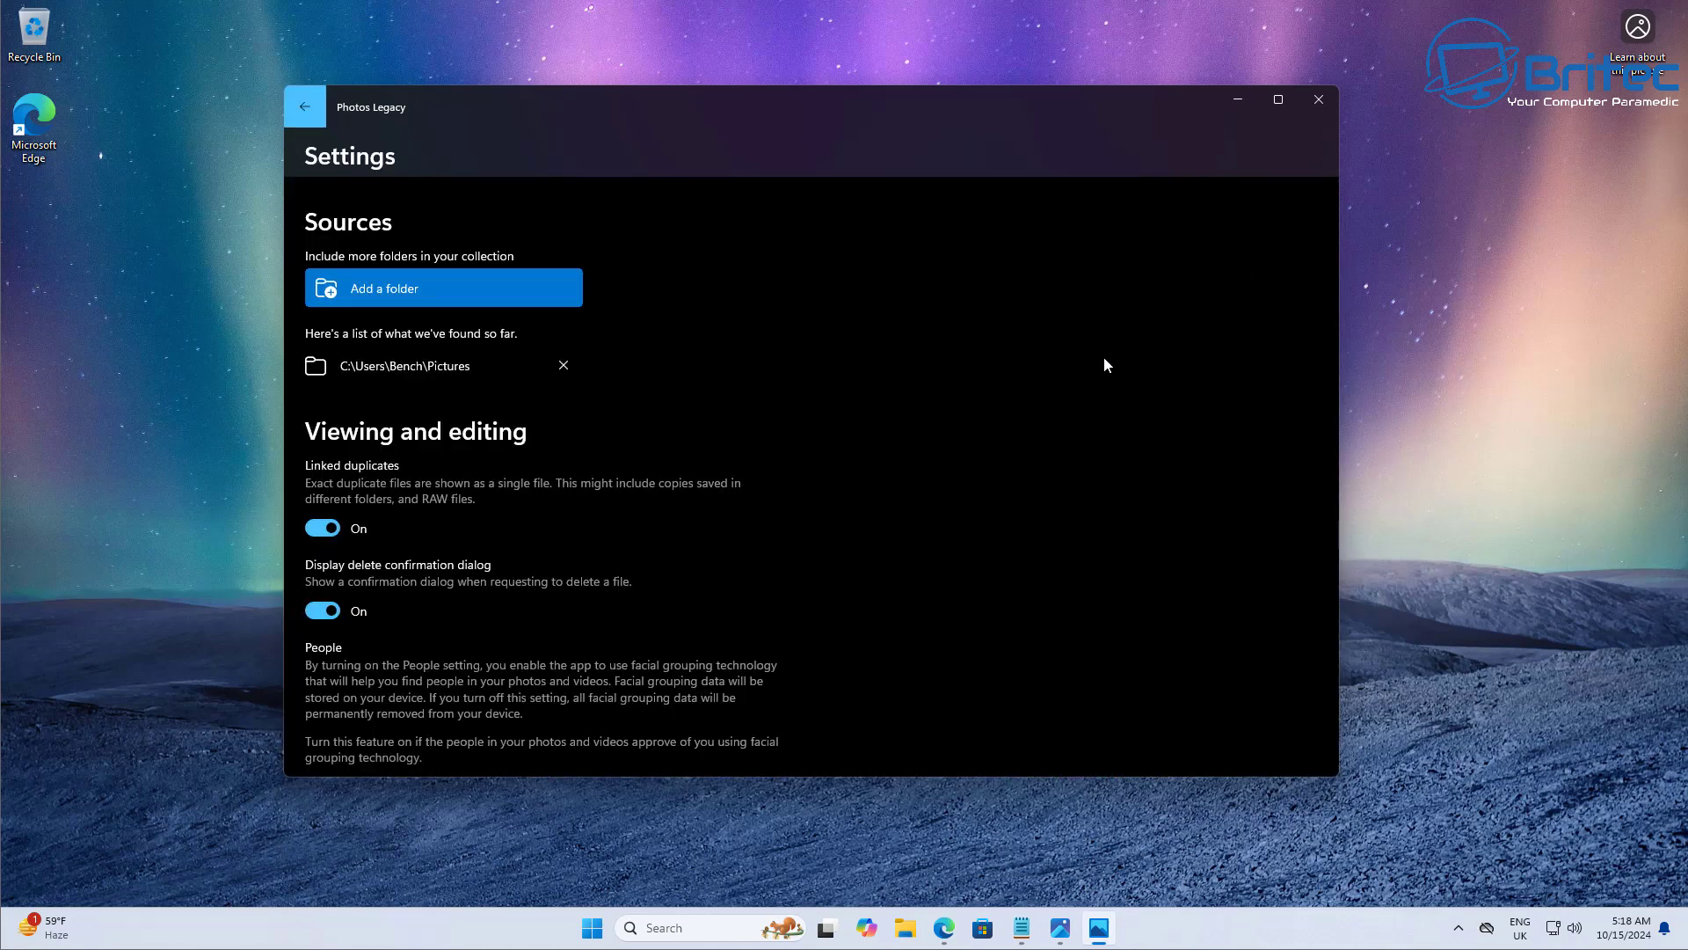
{"action": "scroll", "coordinate": [1032, 416], "scroll_direction": "down", "scroll_amount": 3}
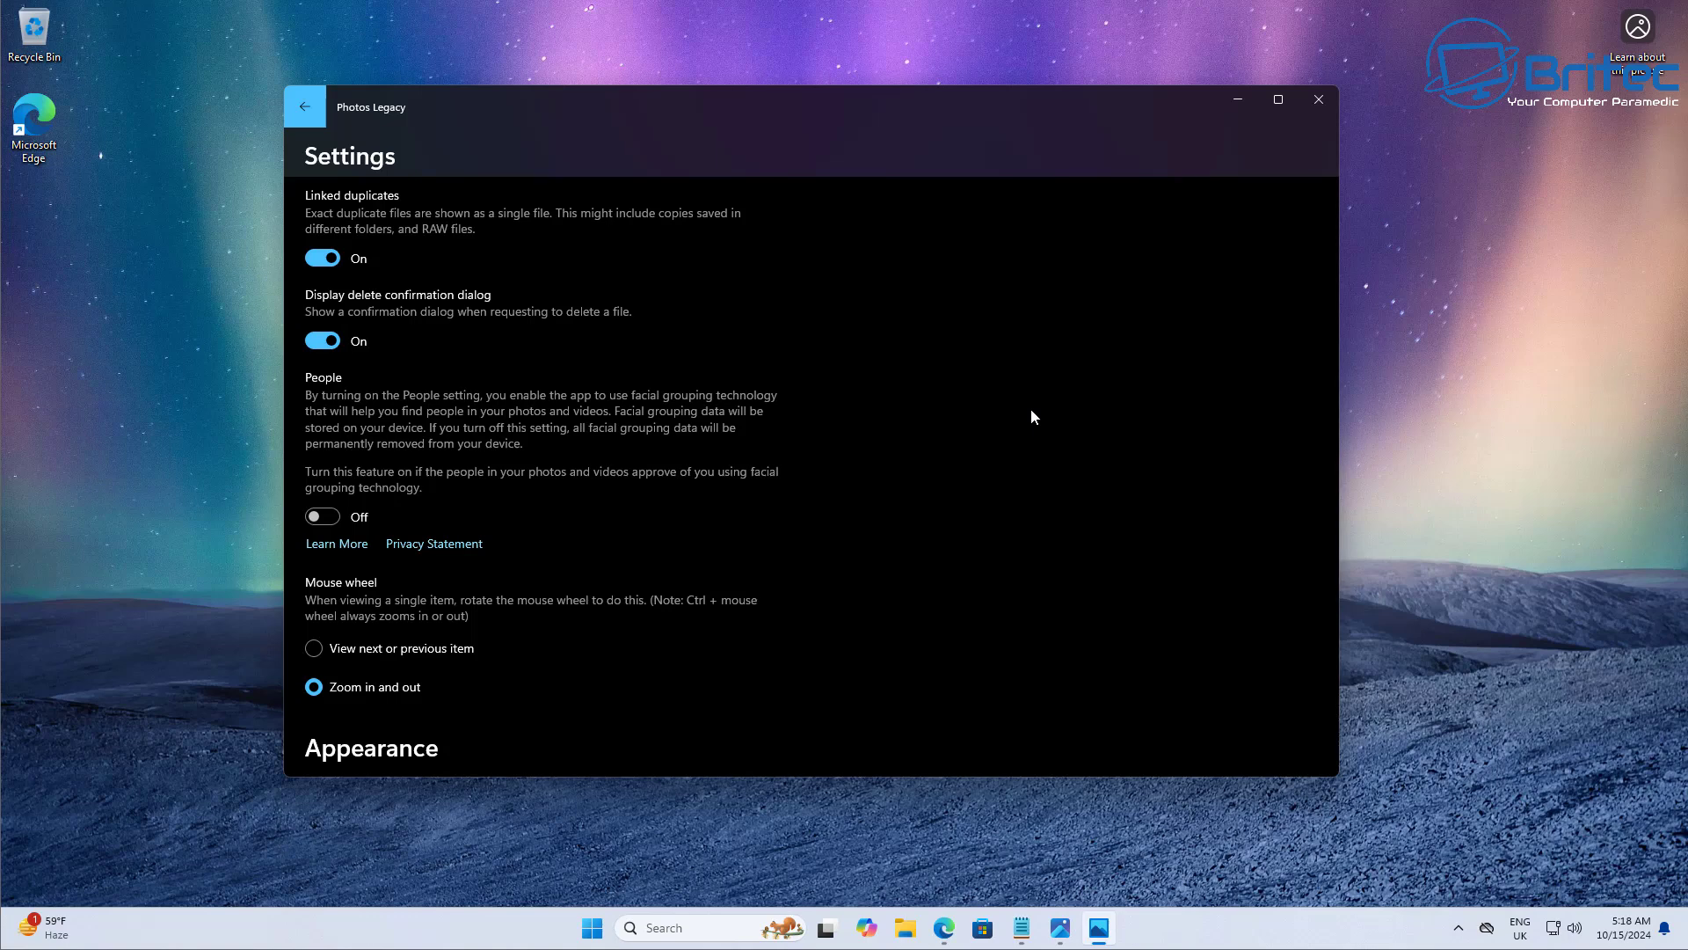
{"action": "scroll", "coordinate": [1031, 416], "scroll_direction": "down", "scroll_amount": 3}
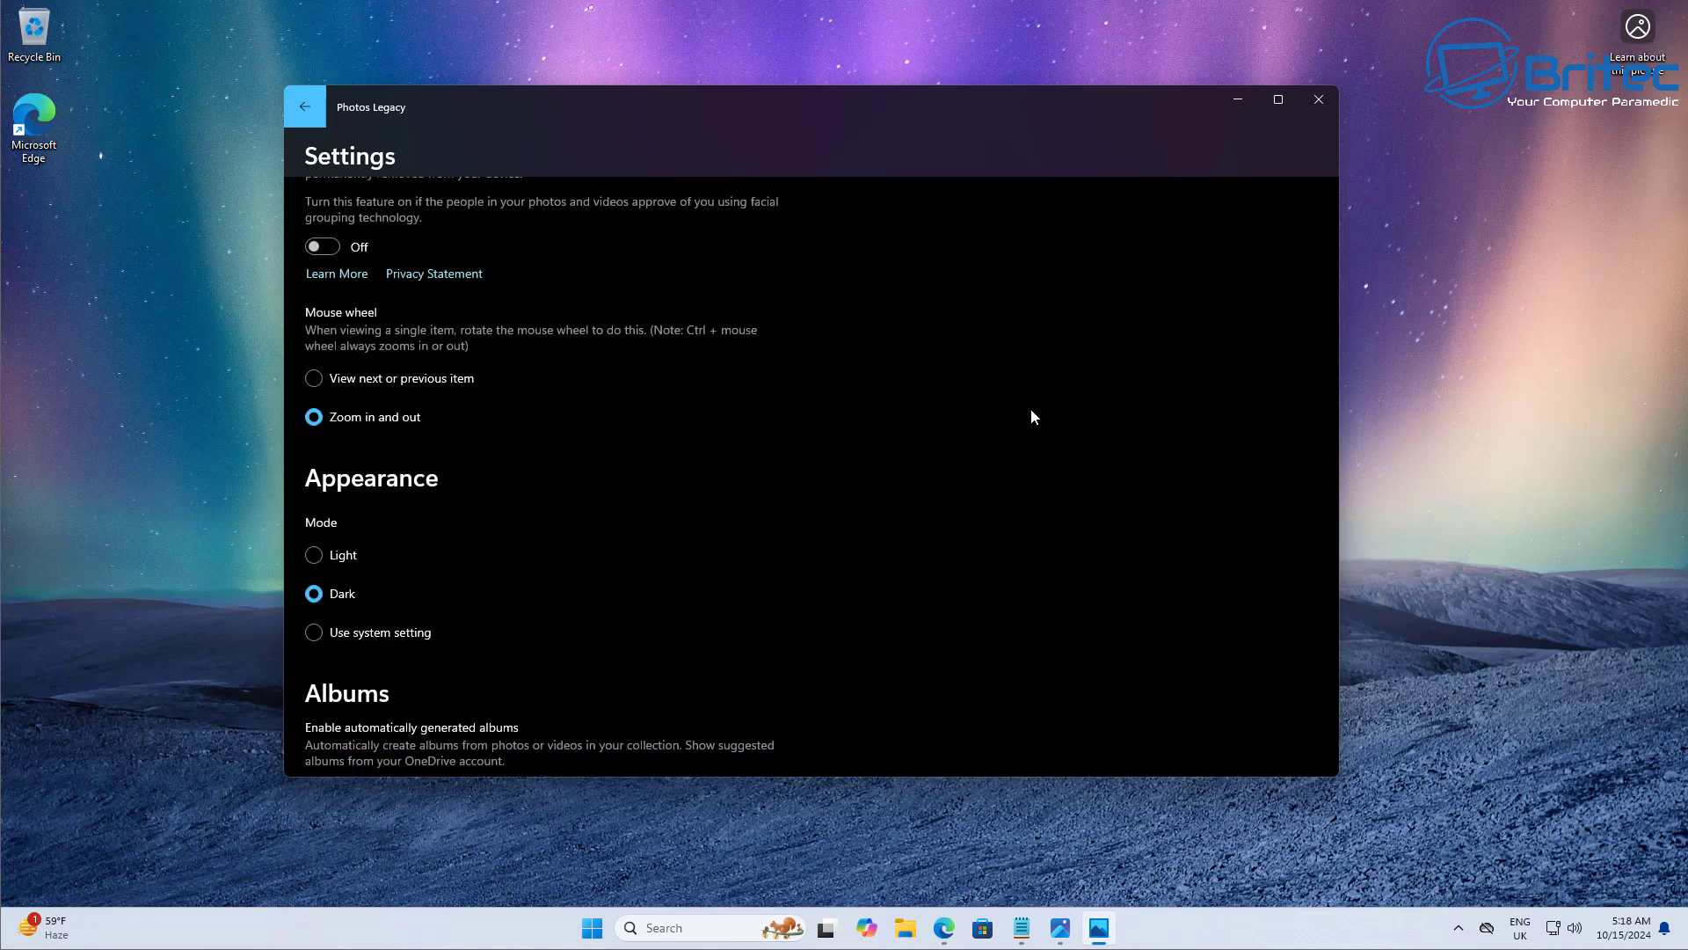
{"action": "scroll", "coordinate": [1030, 416], "scroll_direction": "down", "scroll_amount": 3}
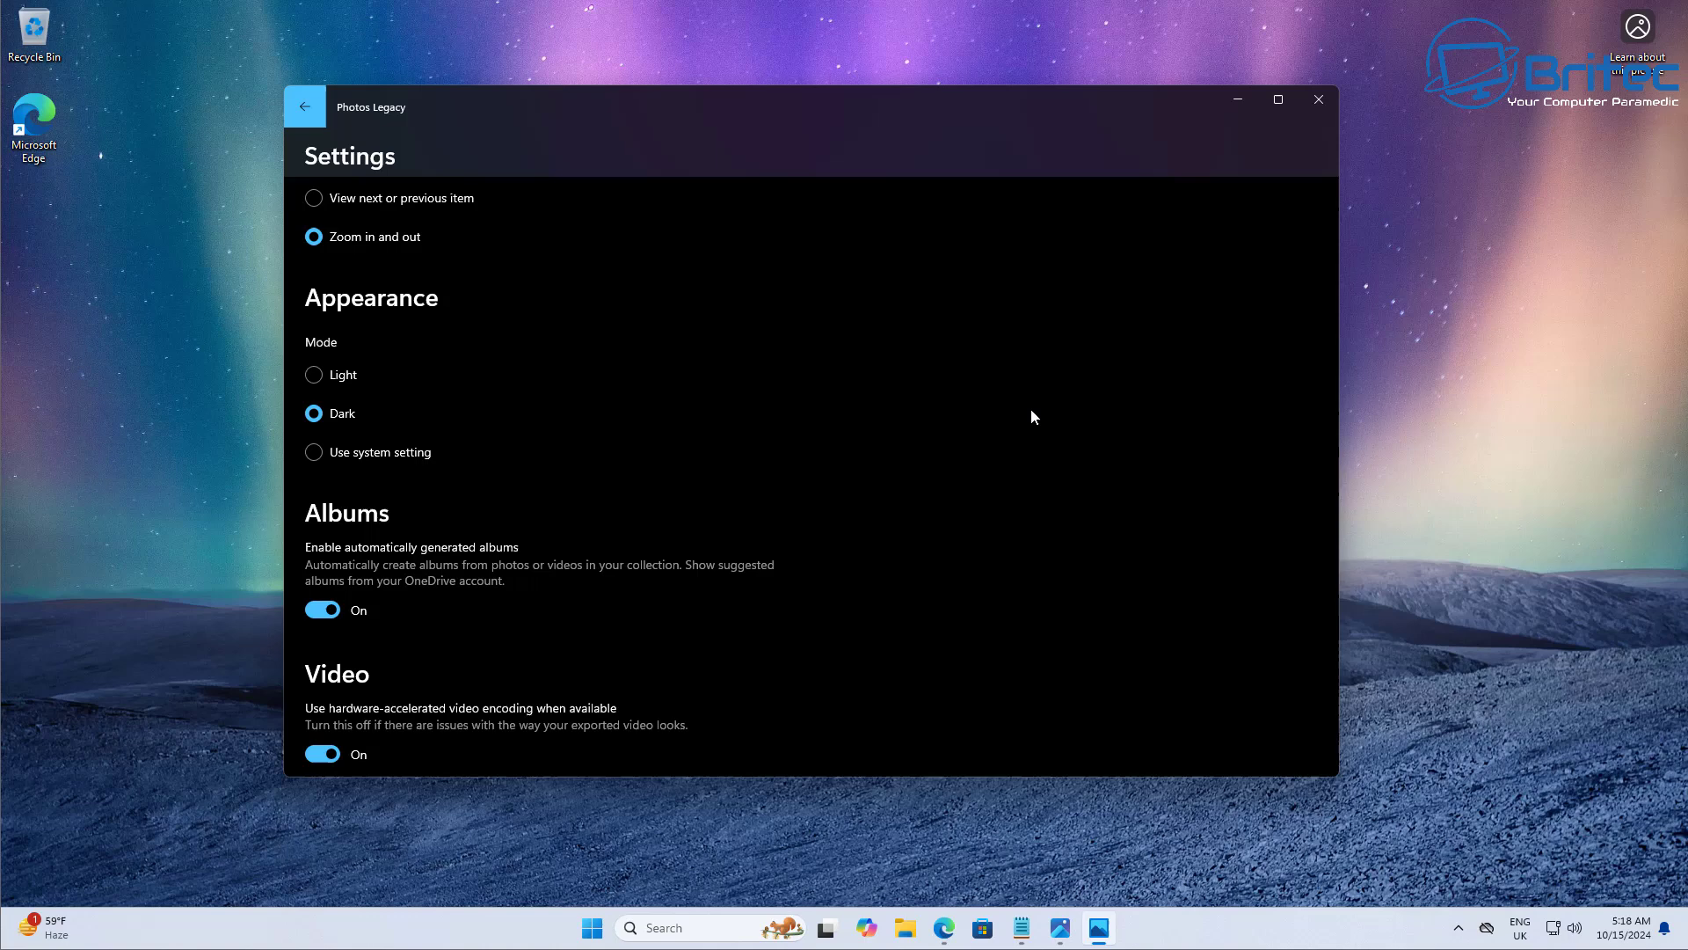
{"action": "scroll", "coordinate": [356, 706], "scroll_direction": "down", "scroll_amount": 3}
{"action": "scroll", "coordinate": [359, 703], "scroll_direction": "down", "scroll_amount": 3}
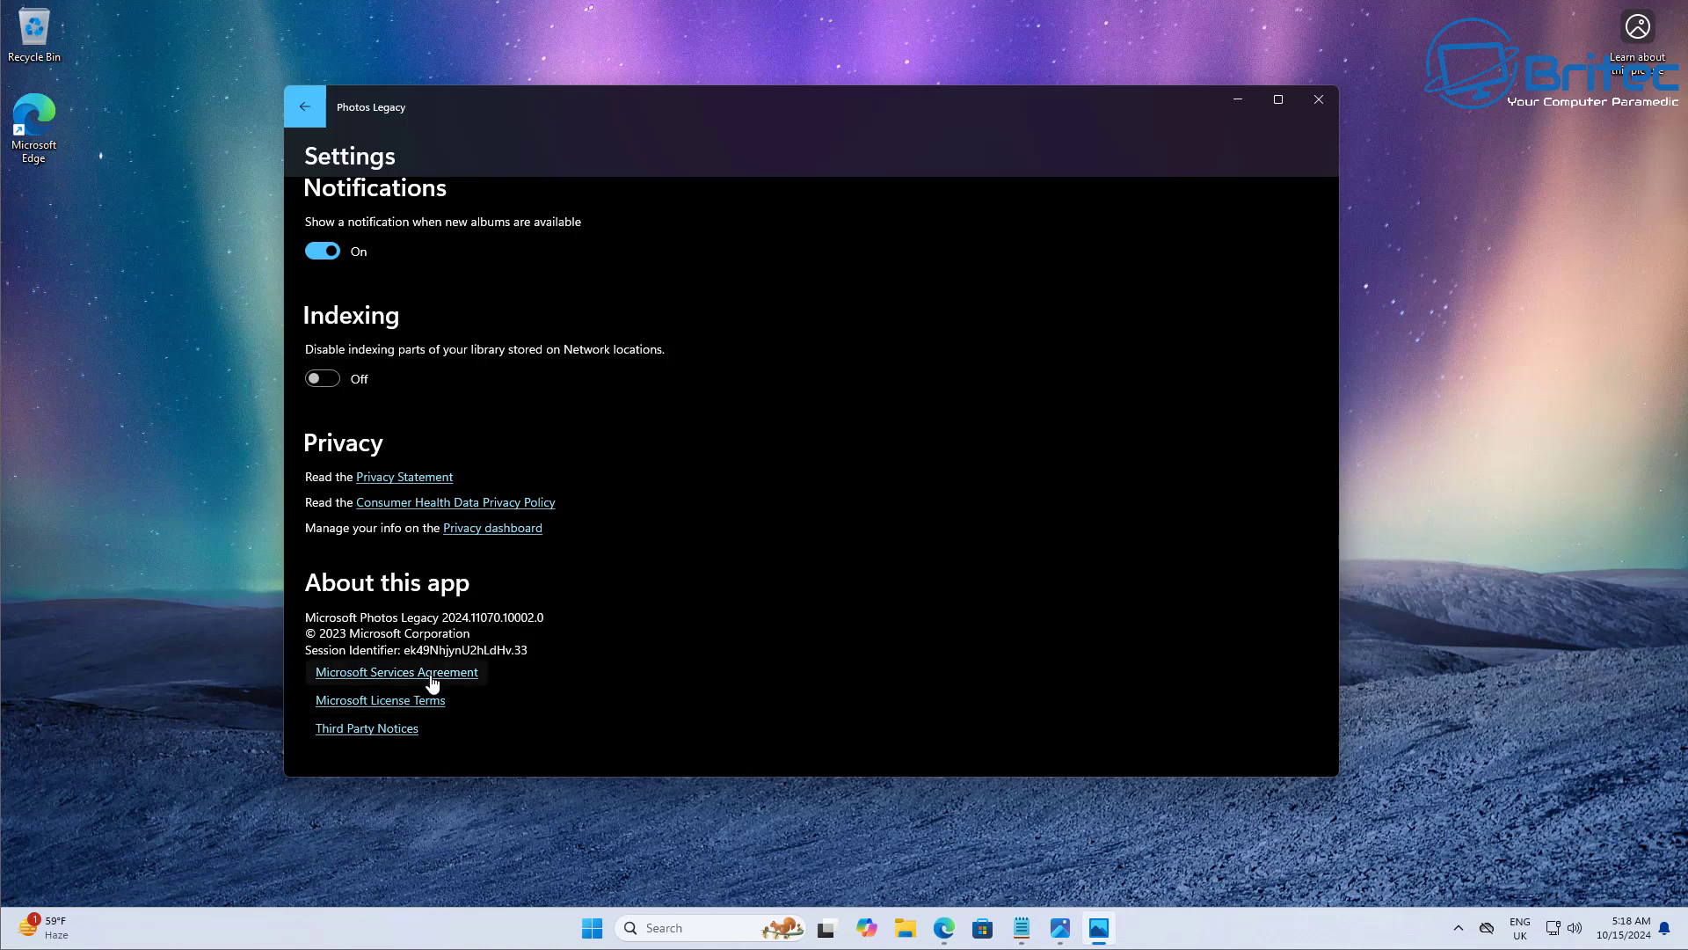
- Return to the photo collection and close Photos Legacy
{"action": "left_click", "coordinate": [308, 107]}
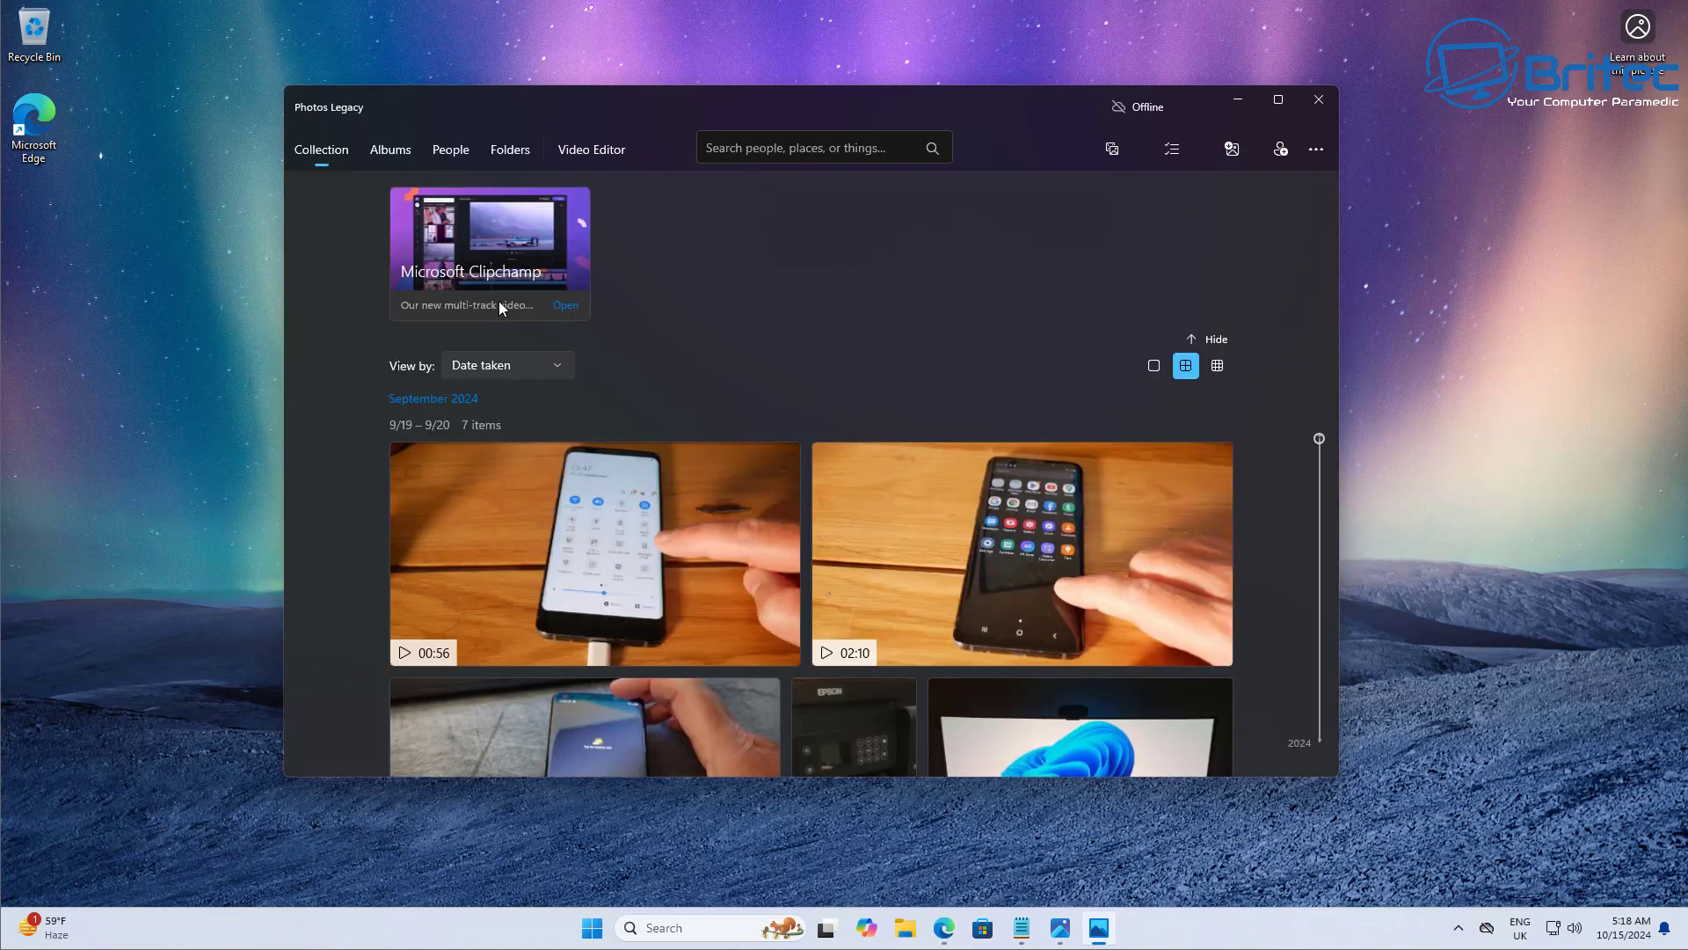
{"action": "mouse_move", "coordinate": [869, 512]}
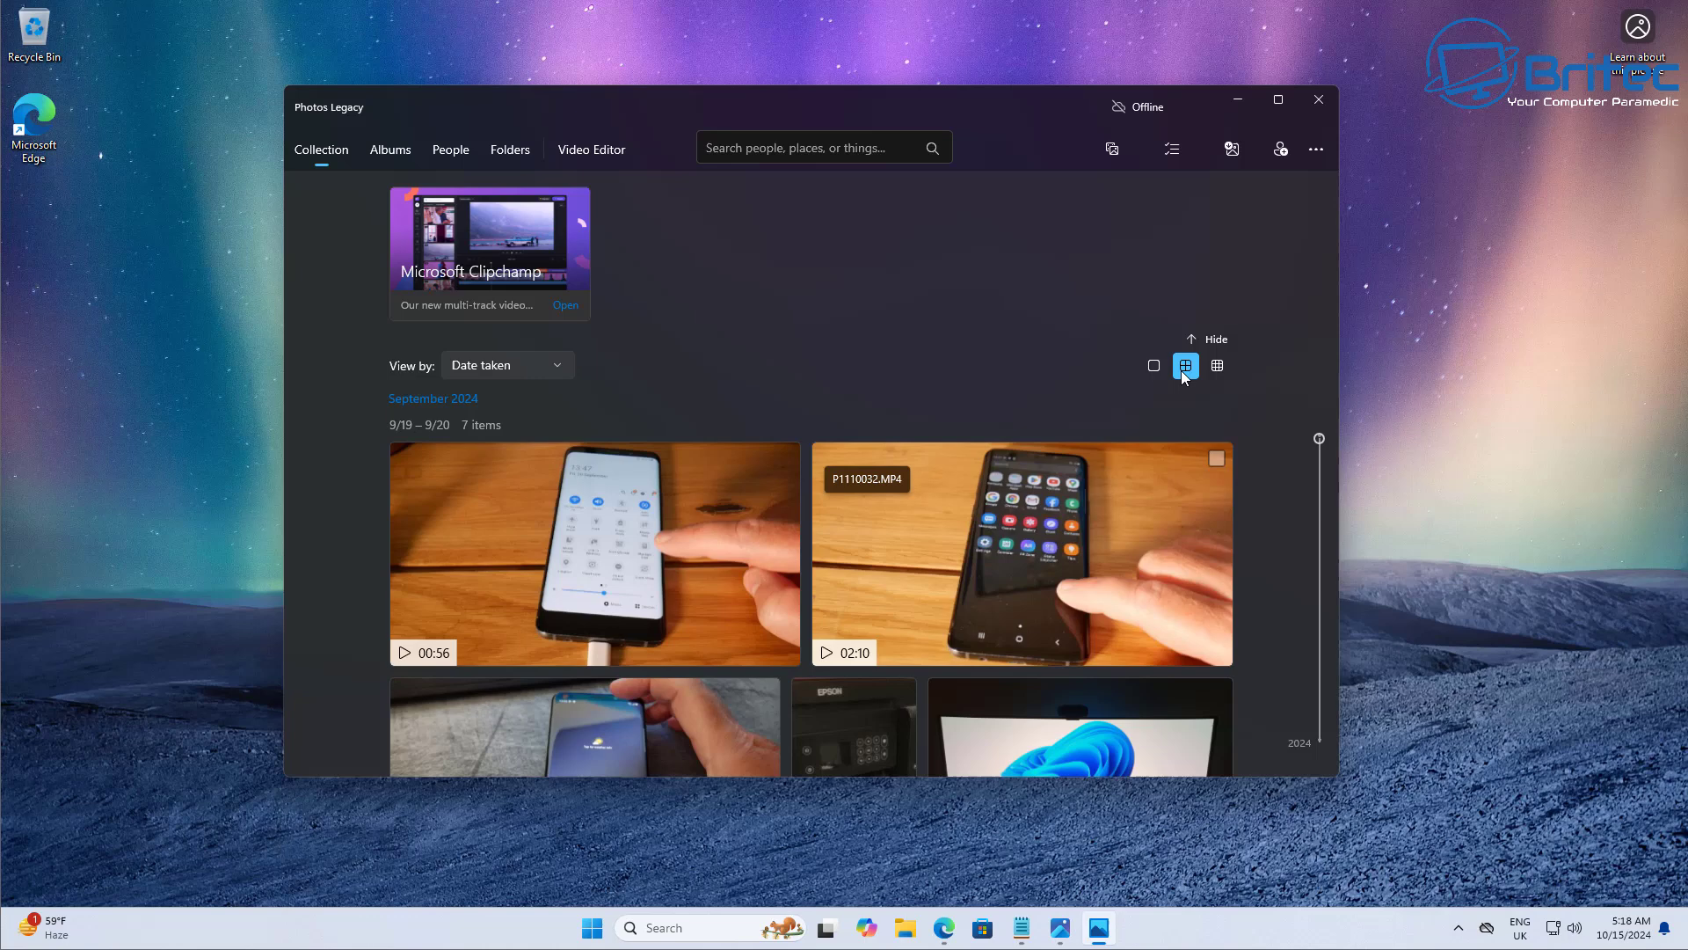
{"action": "left_click", "coordinate": [1319, 100]}
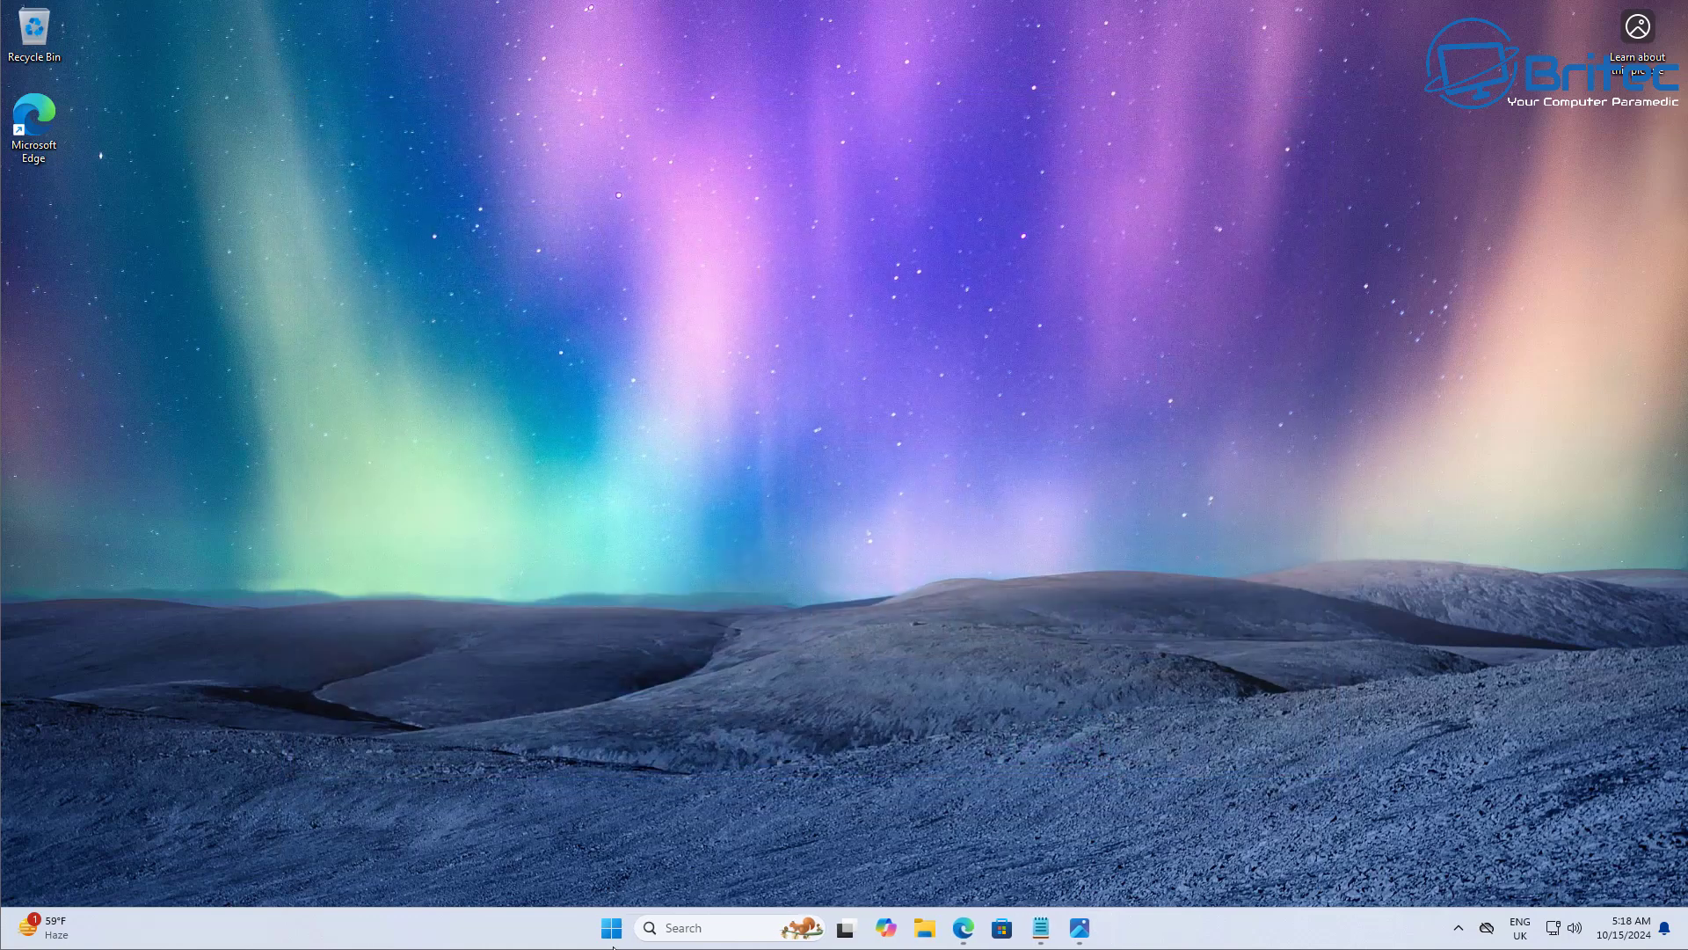
- Open Windows Settings at Apps > Installed apps and scroll down to the Photos entries
{"action": "left_click", "coordinate": [613, 944]}
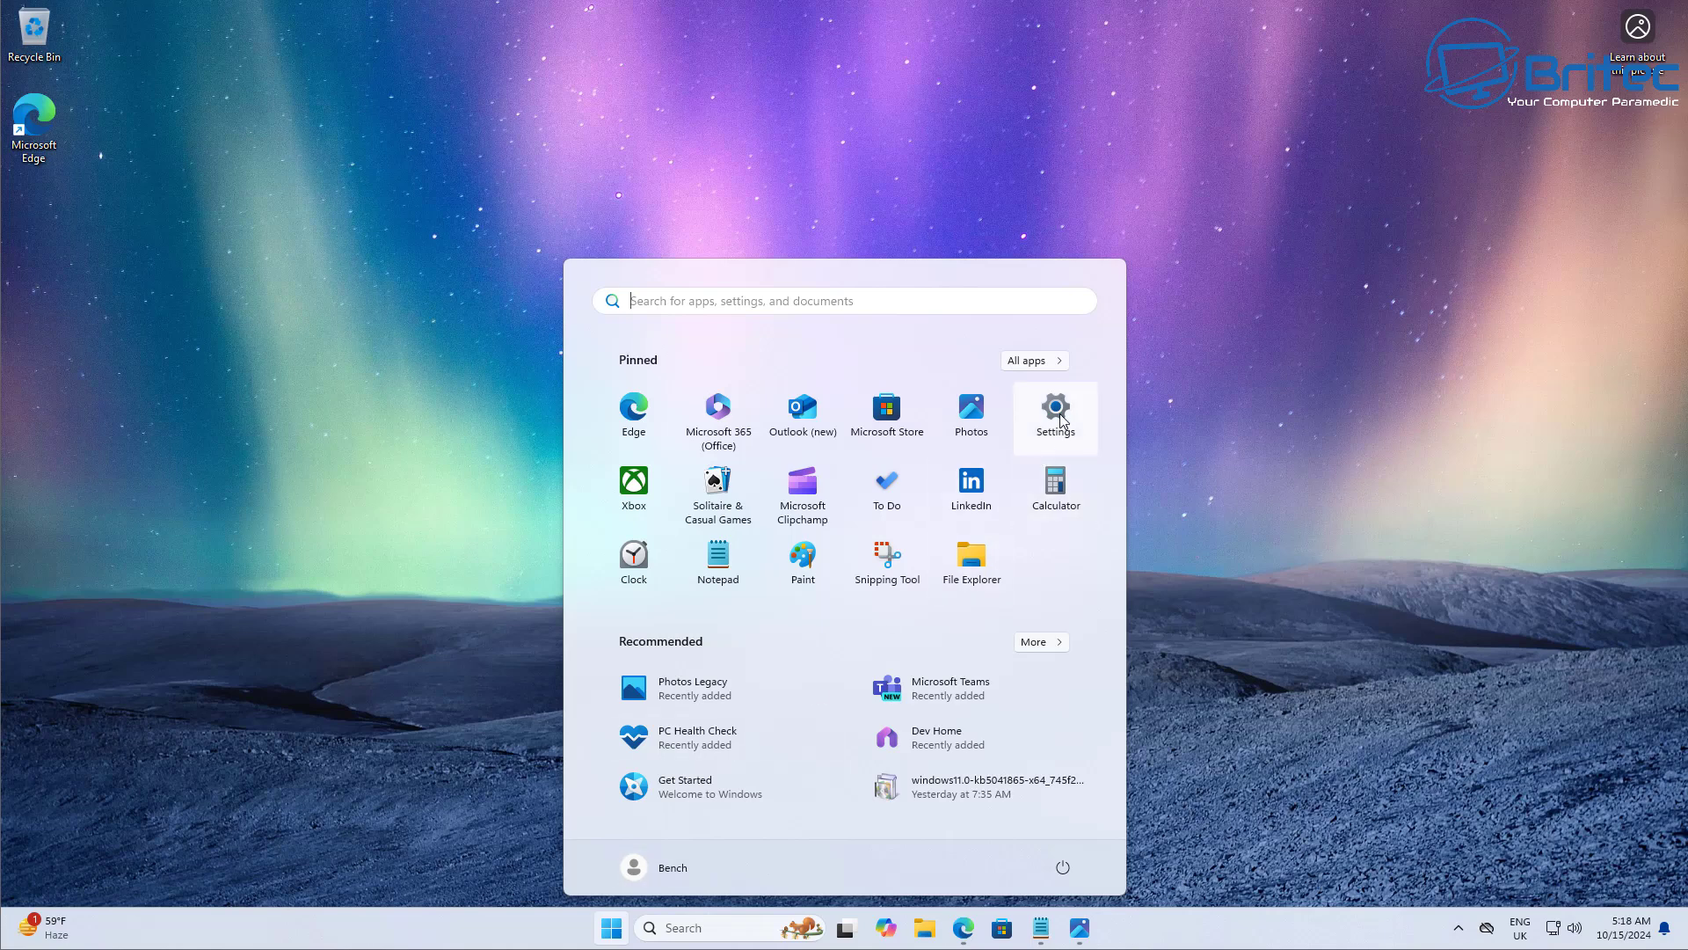
{"action": "left_click", "coordinate": [1058, 414]}
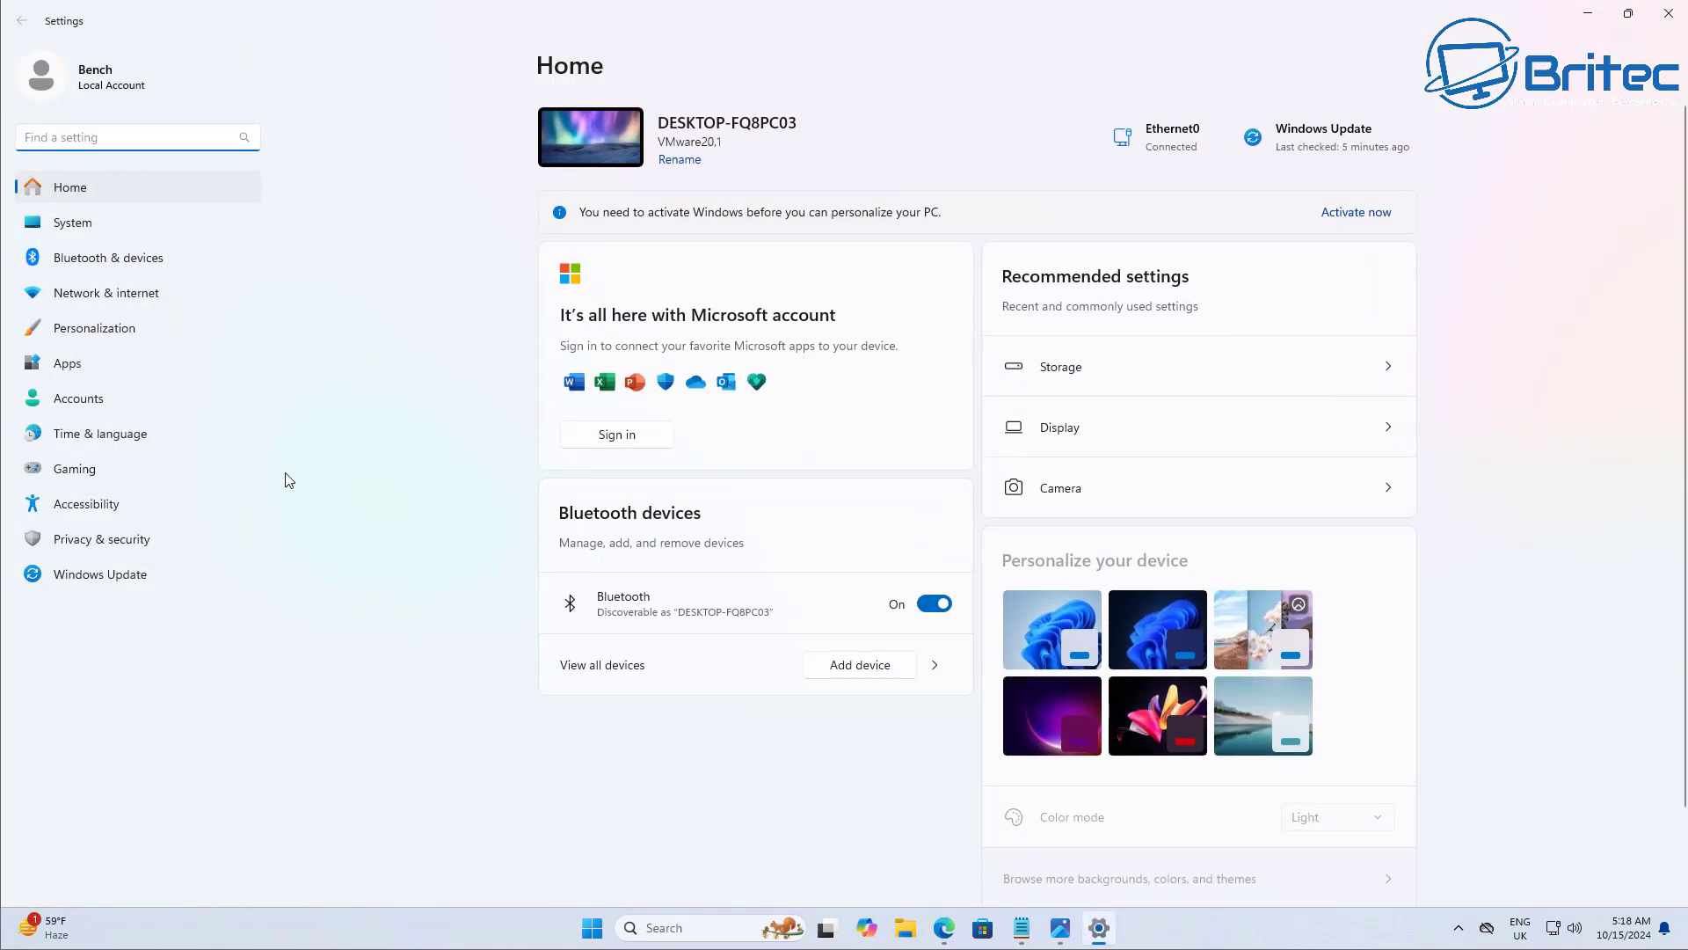
{"action": "left_click", "coordinate": [92, 367]}
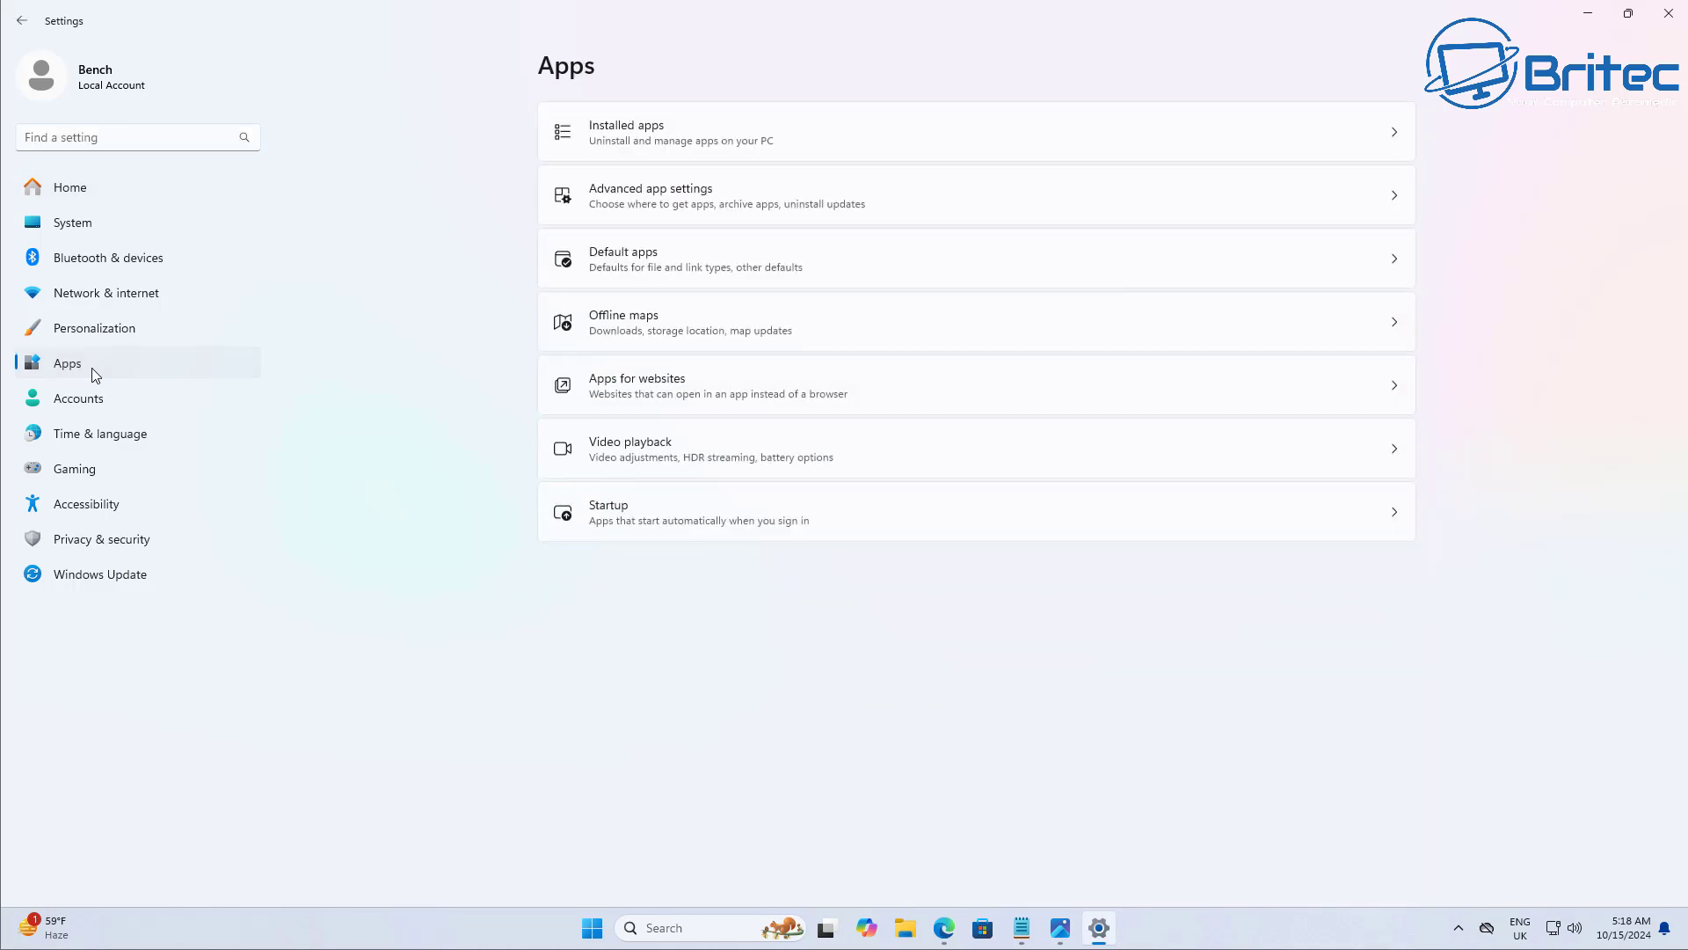
{"action": "left_click", "coordinate": [714, 143]}
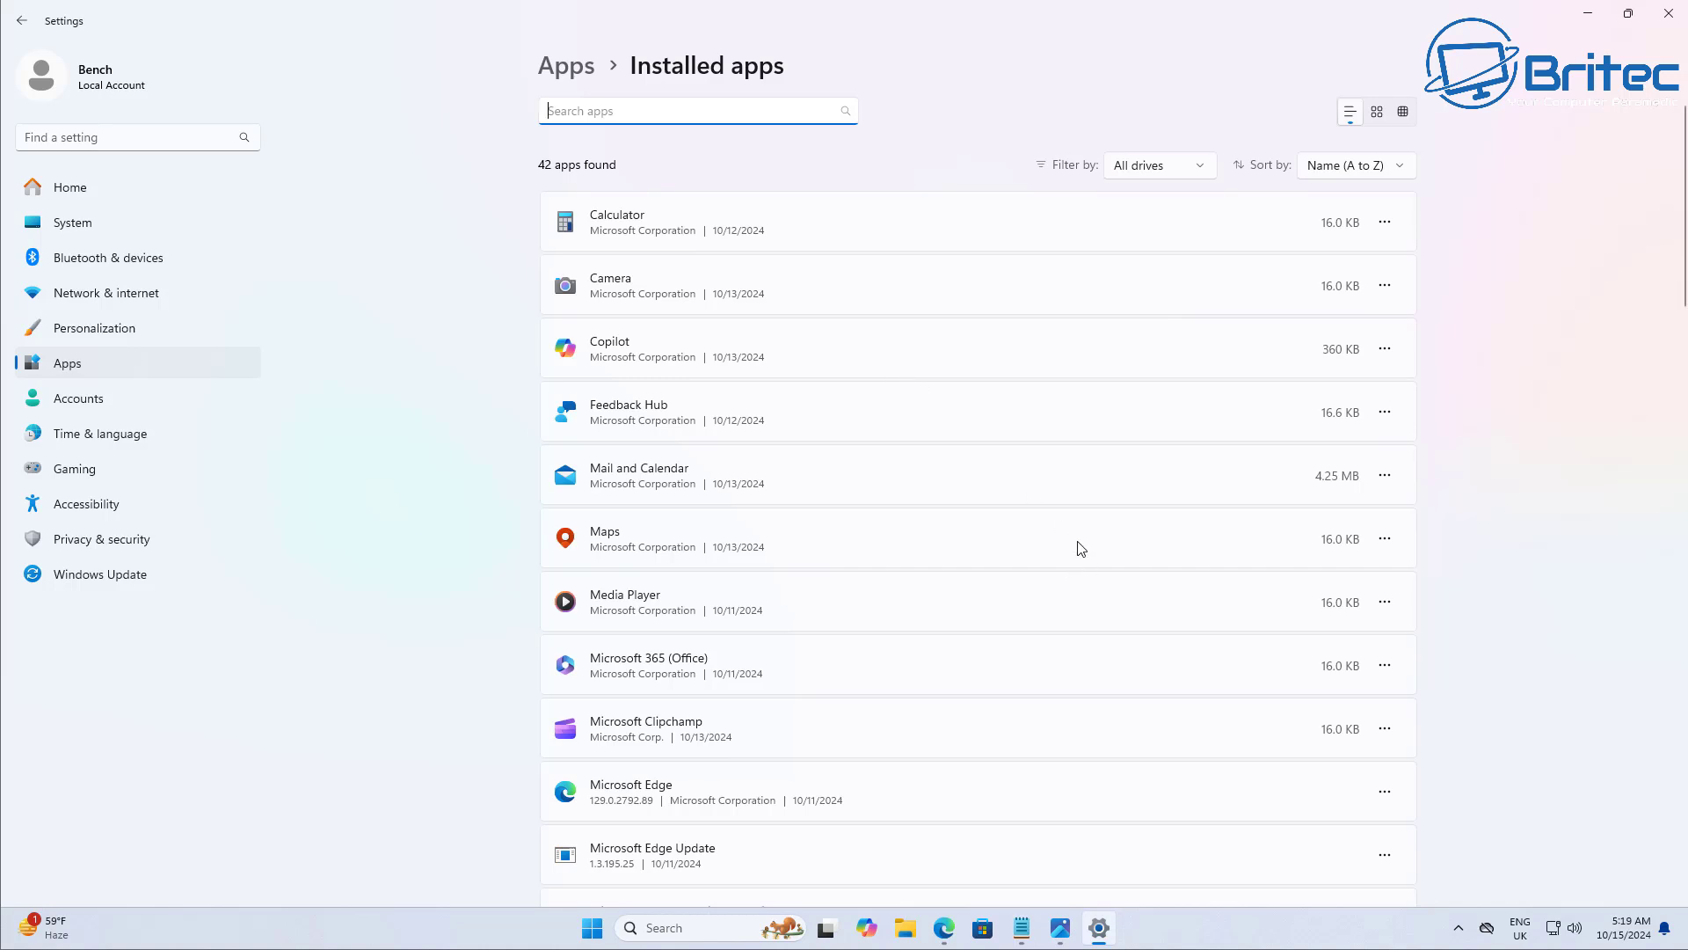
{"action": "scroll", "coordinate": [1080, 581], "scroll_direction": "down", "scroll_amount": 5}
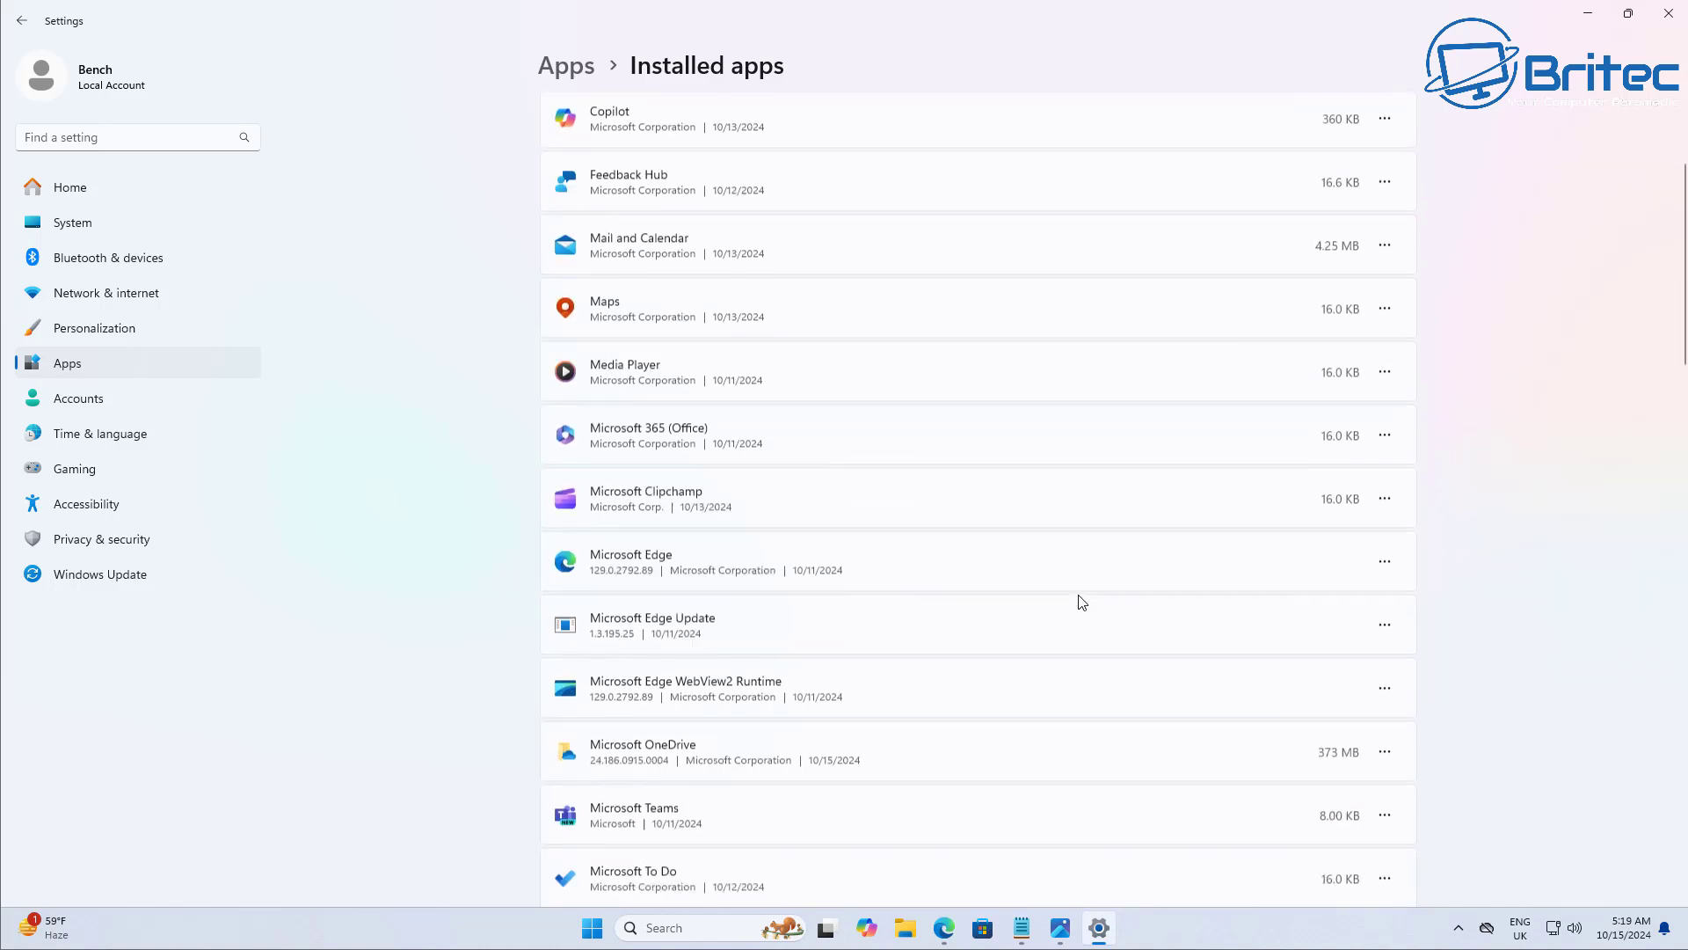
{"action": "scroll", "coordinate": [1082, 603], "scroll_direction": "down", "scroll_amount": 3}
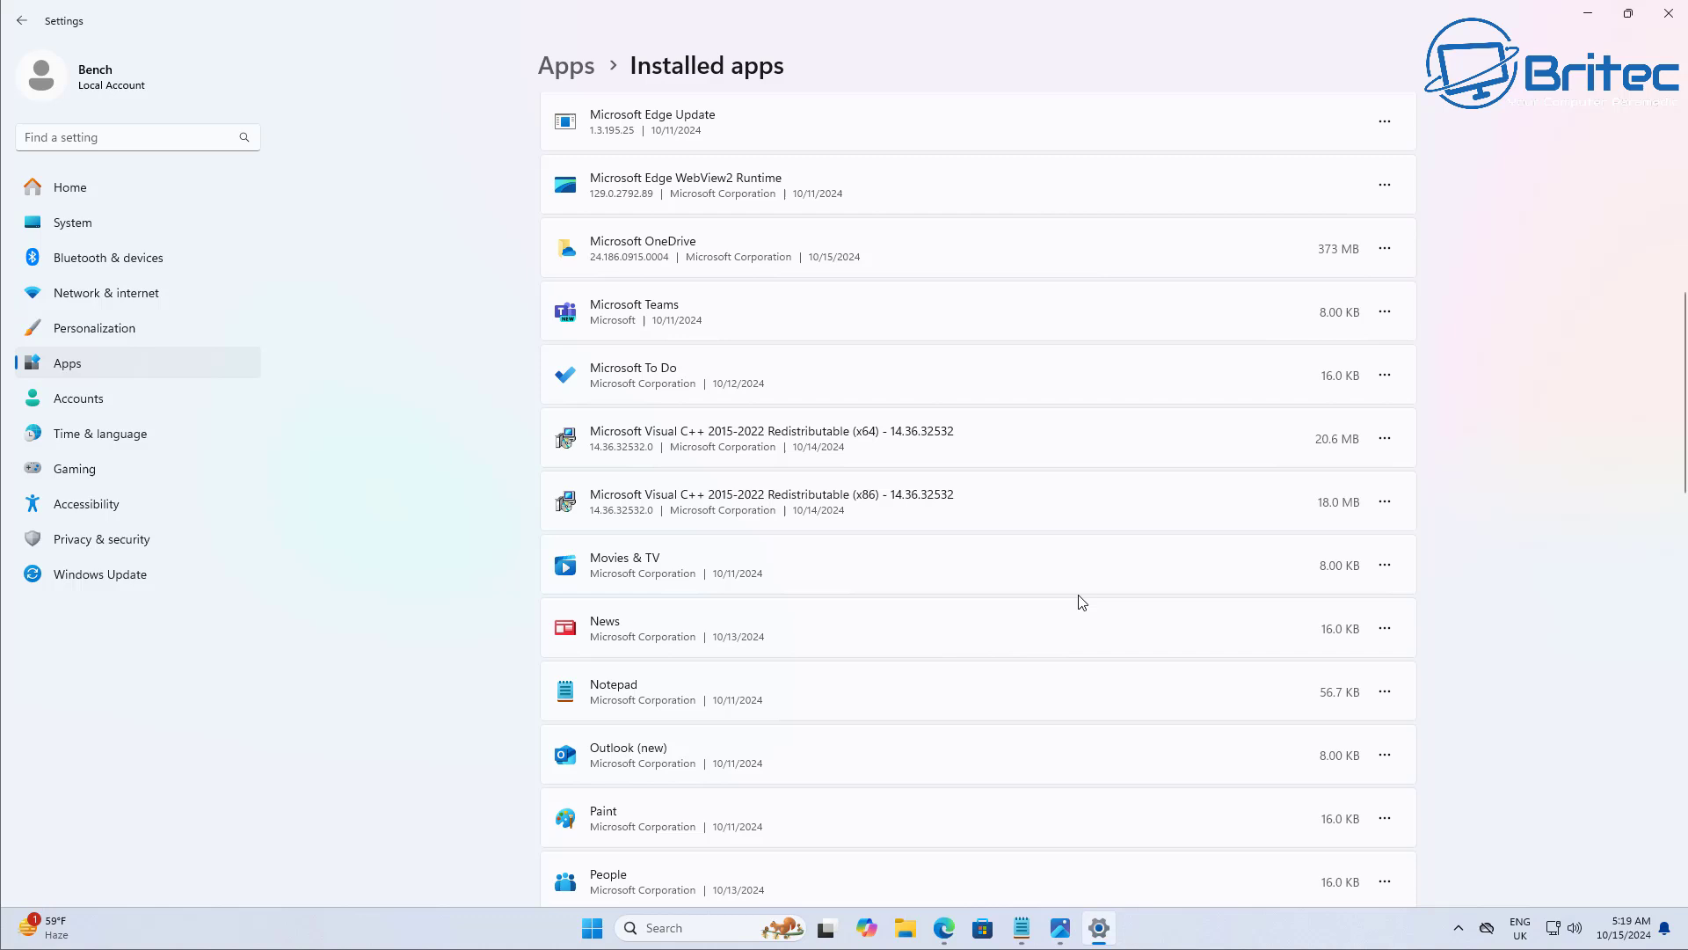
{"action": "scroll", "coordinate": [1081, 602], "scroll_direction": "down", "scroll_amount": 3}
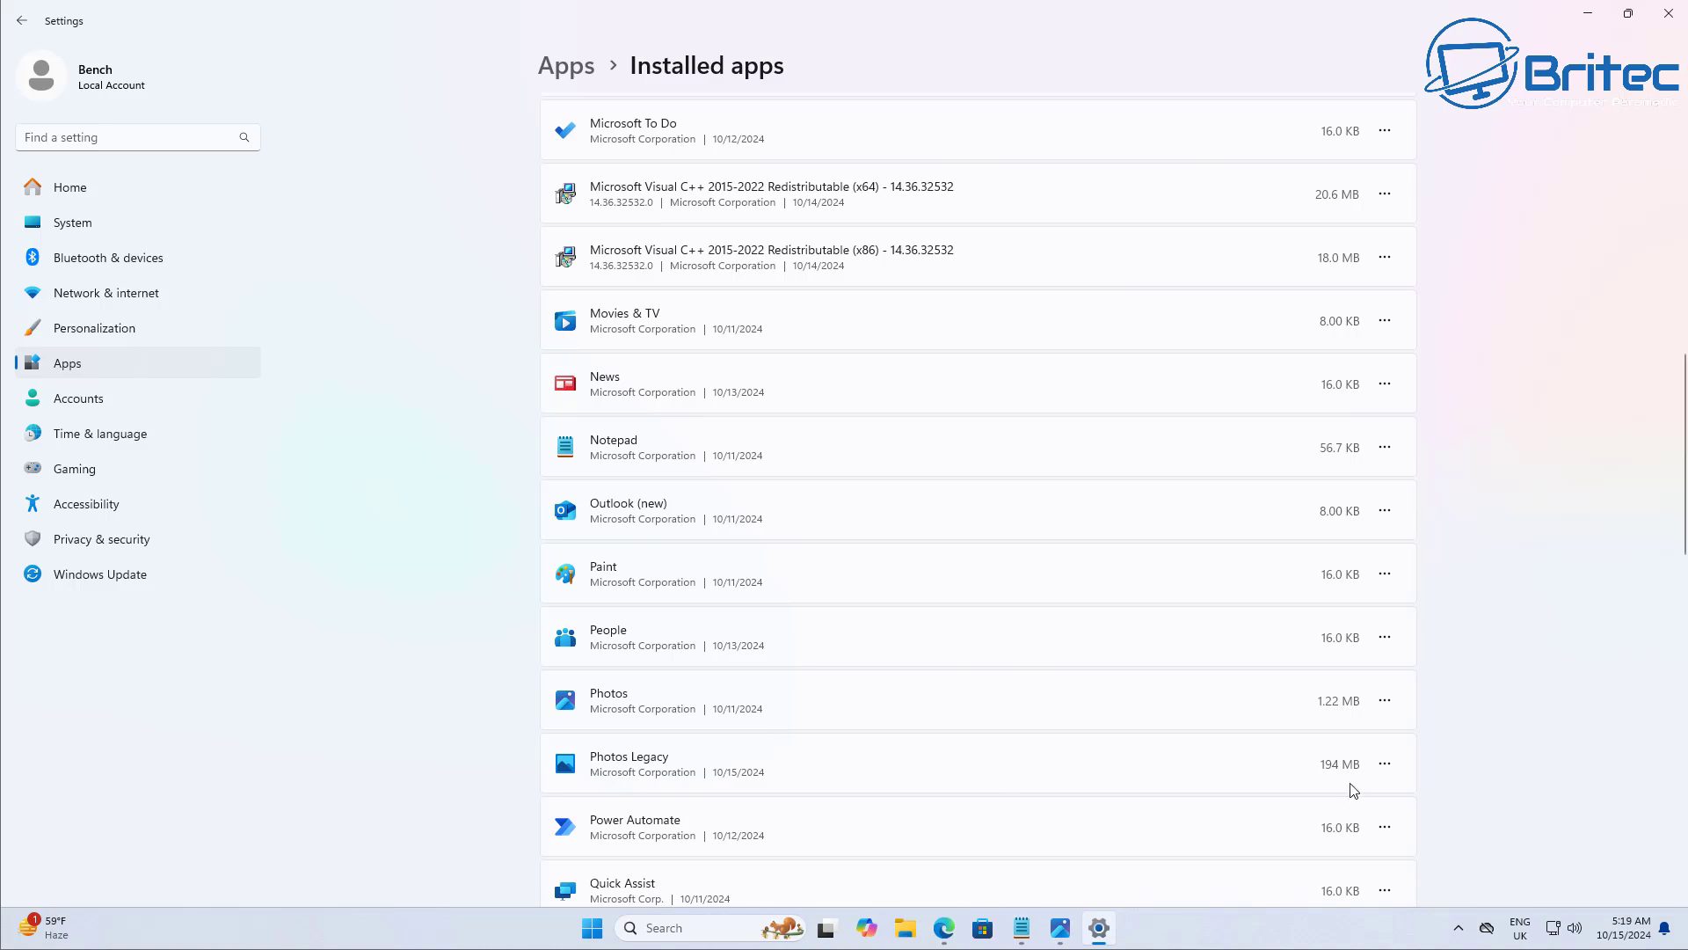
- Uninstall both the Photos app and Photos Legacy
{"action": "left_click", "coordinate": [1387, 703]}
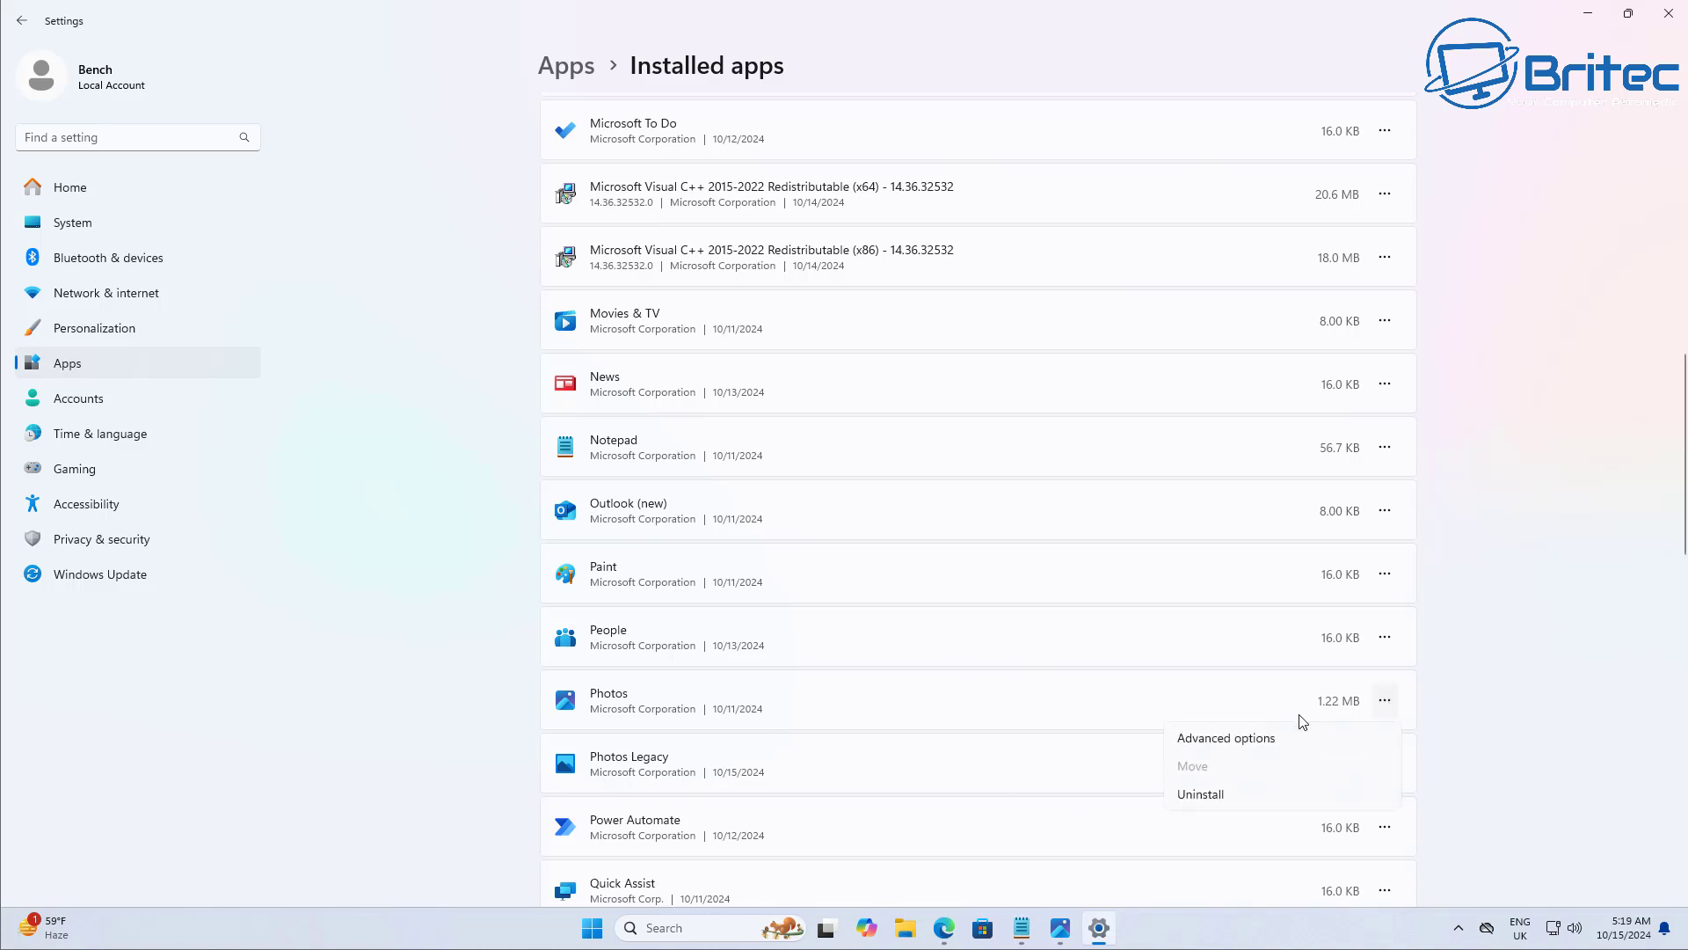
{"action": "left_click", "coordinate": [1212, 794]}
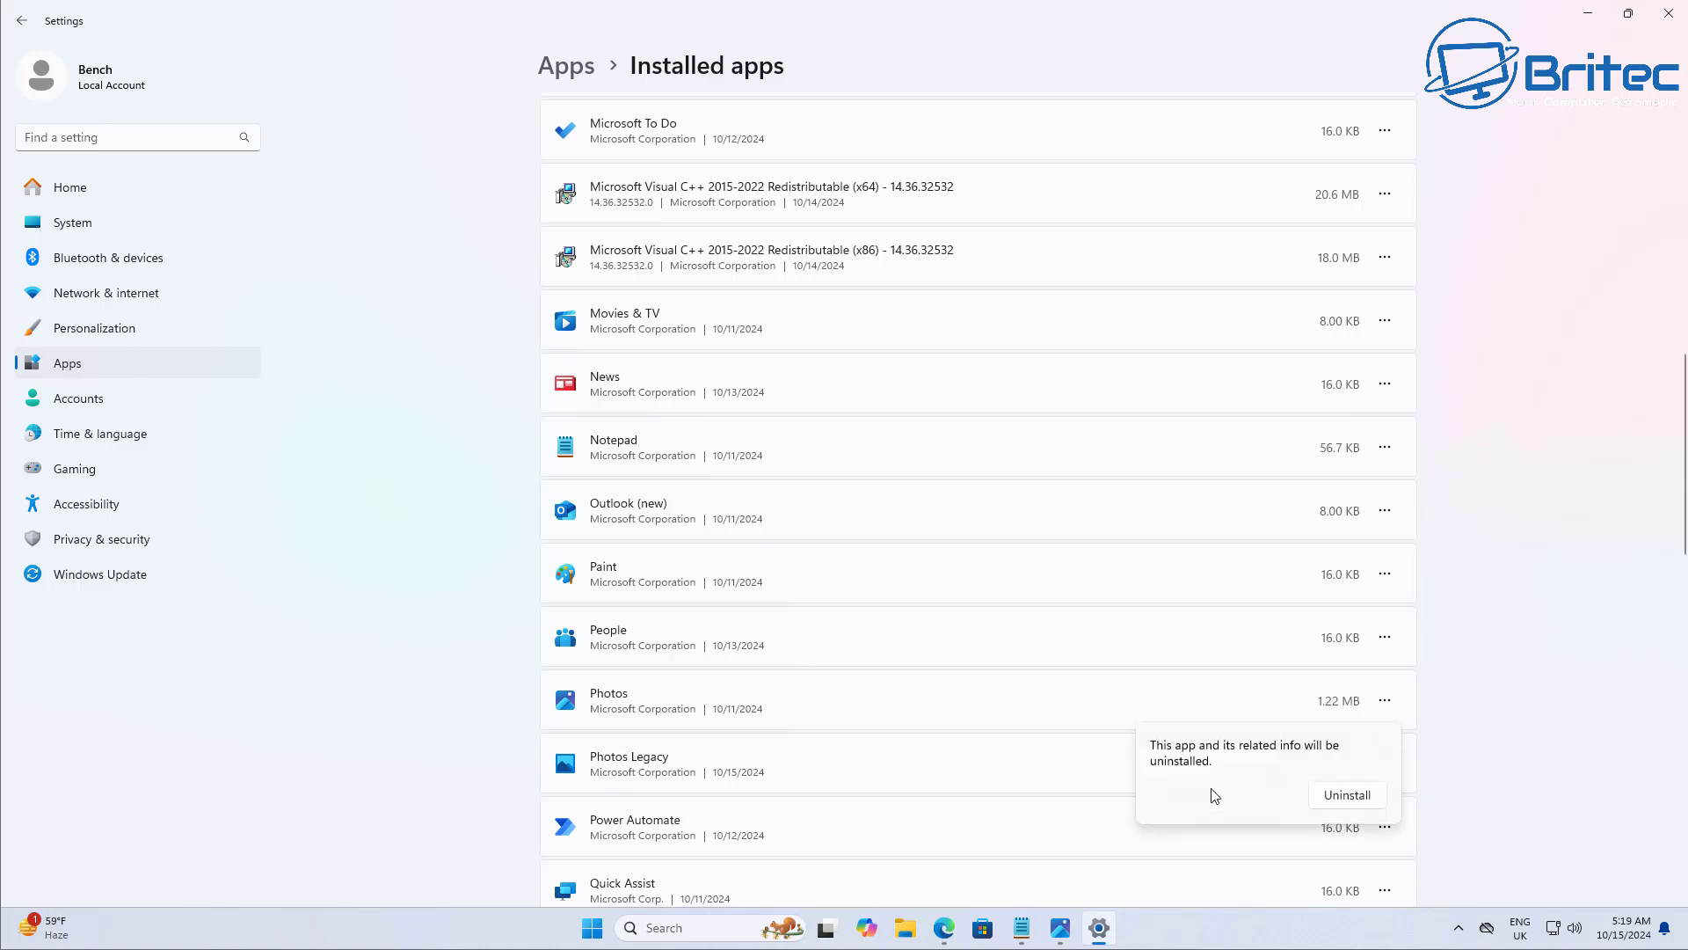
{"action": "left_click", "coordinate": [1349, 796]}
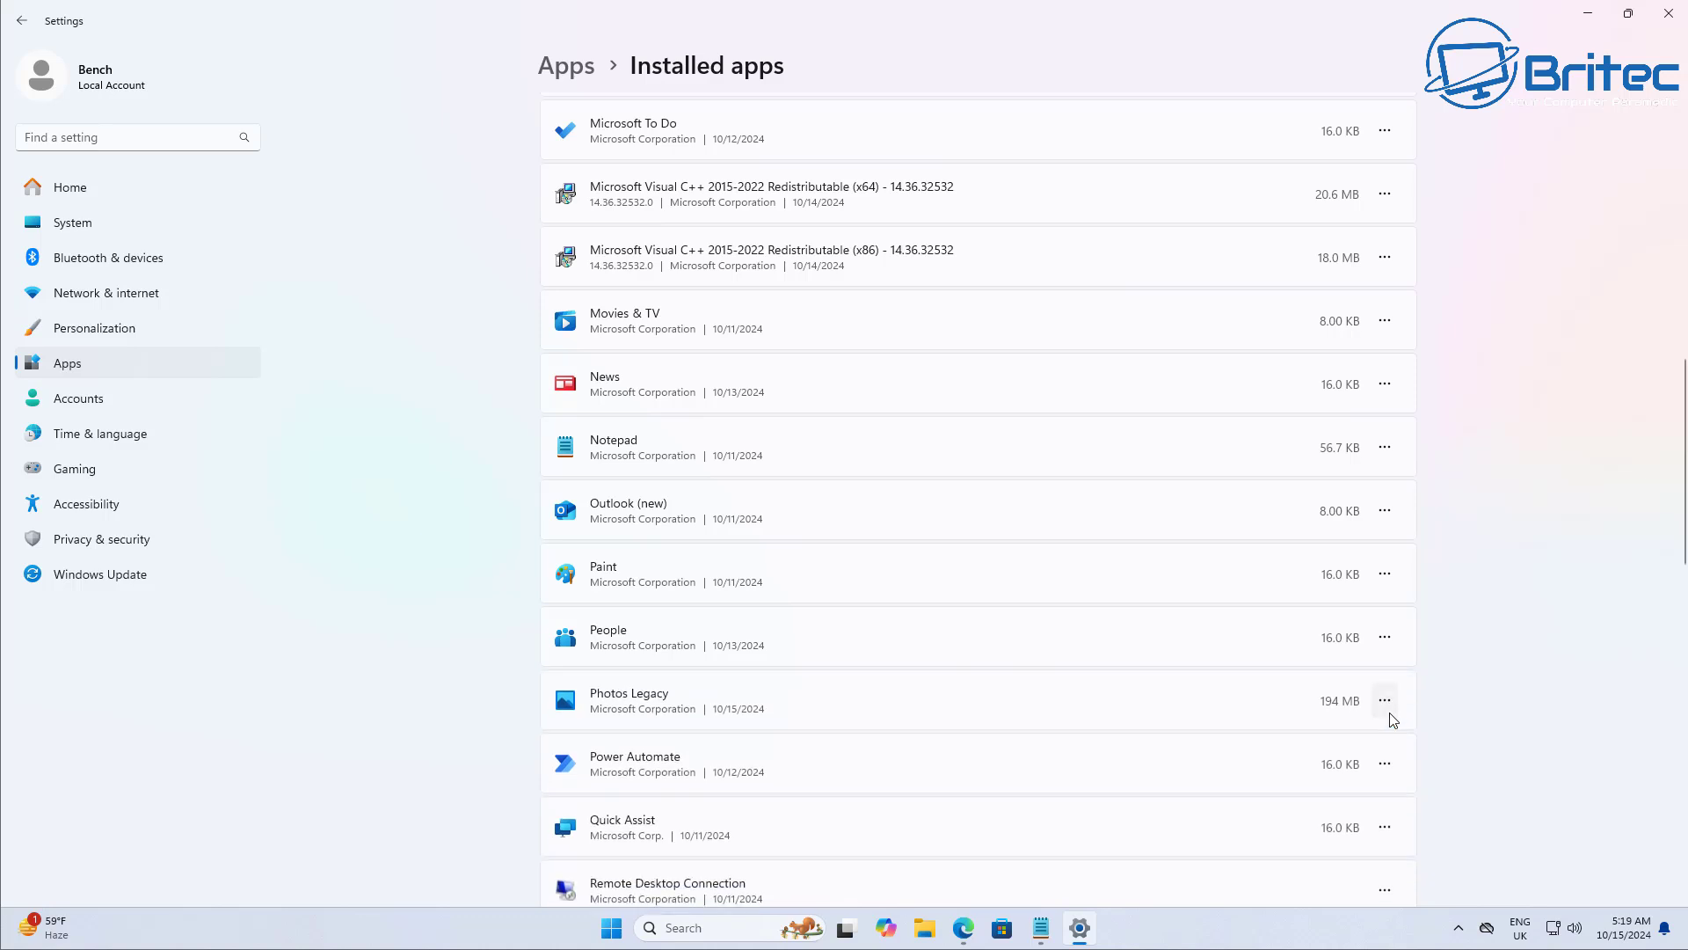
{"action": "left_click", "coordinate": [1385, 701]}
{"action": "left_click", "coordinate": [1200, 796]}
{"action": "left_click", "coordinate": [1351, 794]}
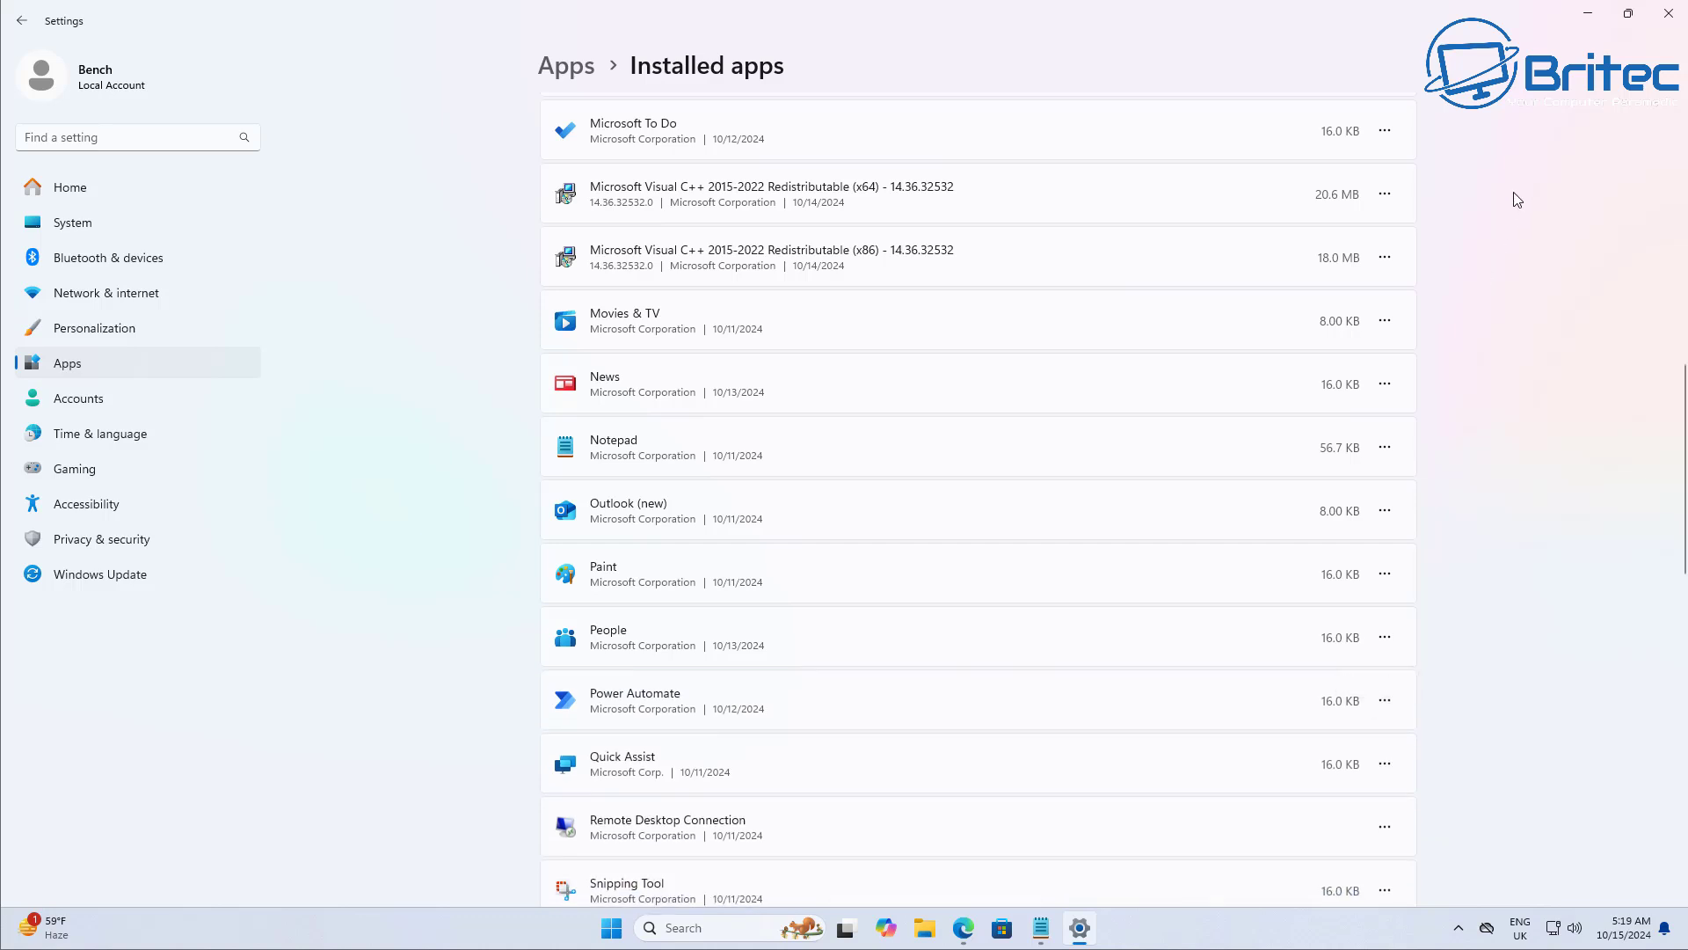
- Close Settings, search Start for 'photos' to confirm removal, and open Edge on irfanview.com
{"action": "left_click", "coordinate": [1678, 15]}
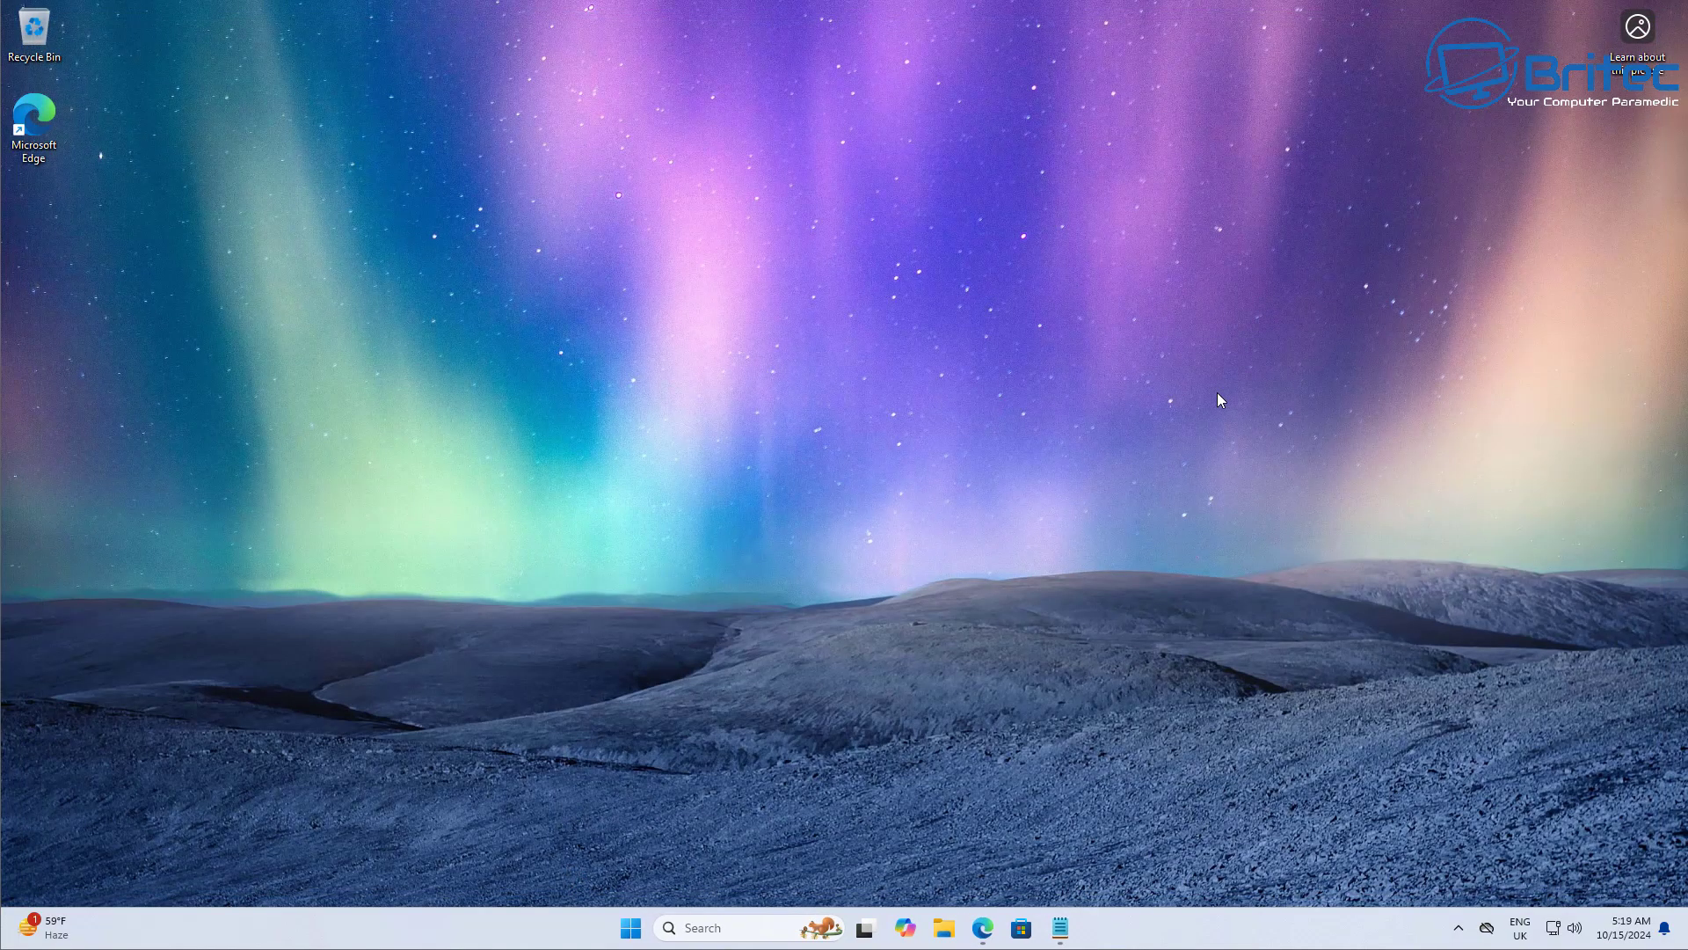
{"action": "left_click", "coordinate": [631, 928]}
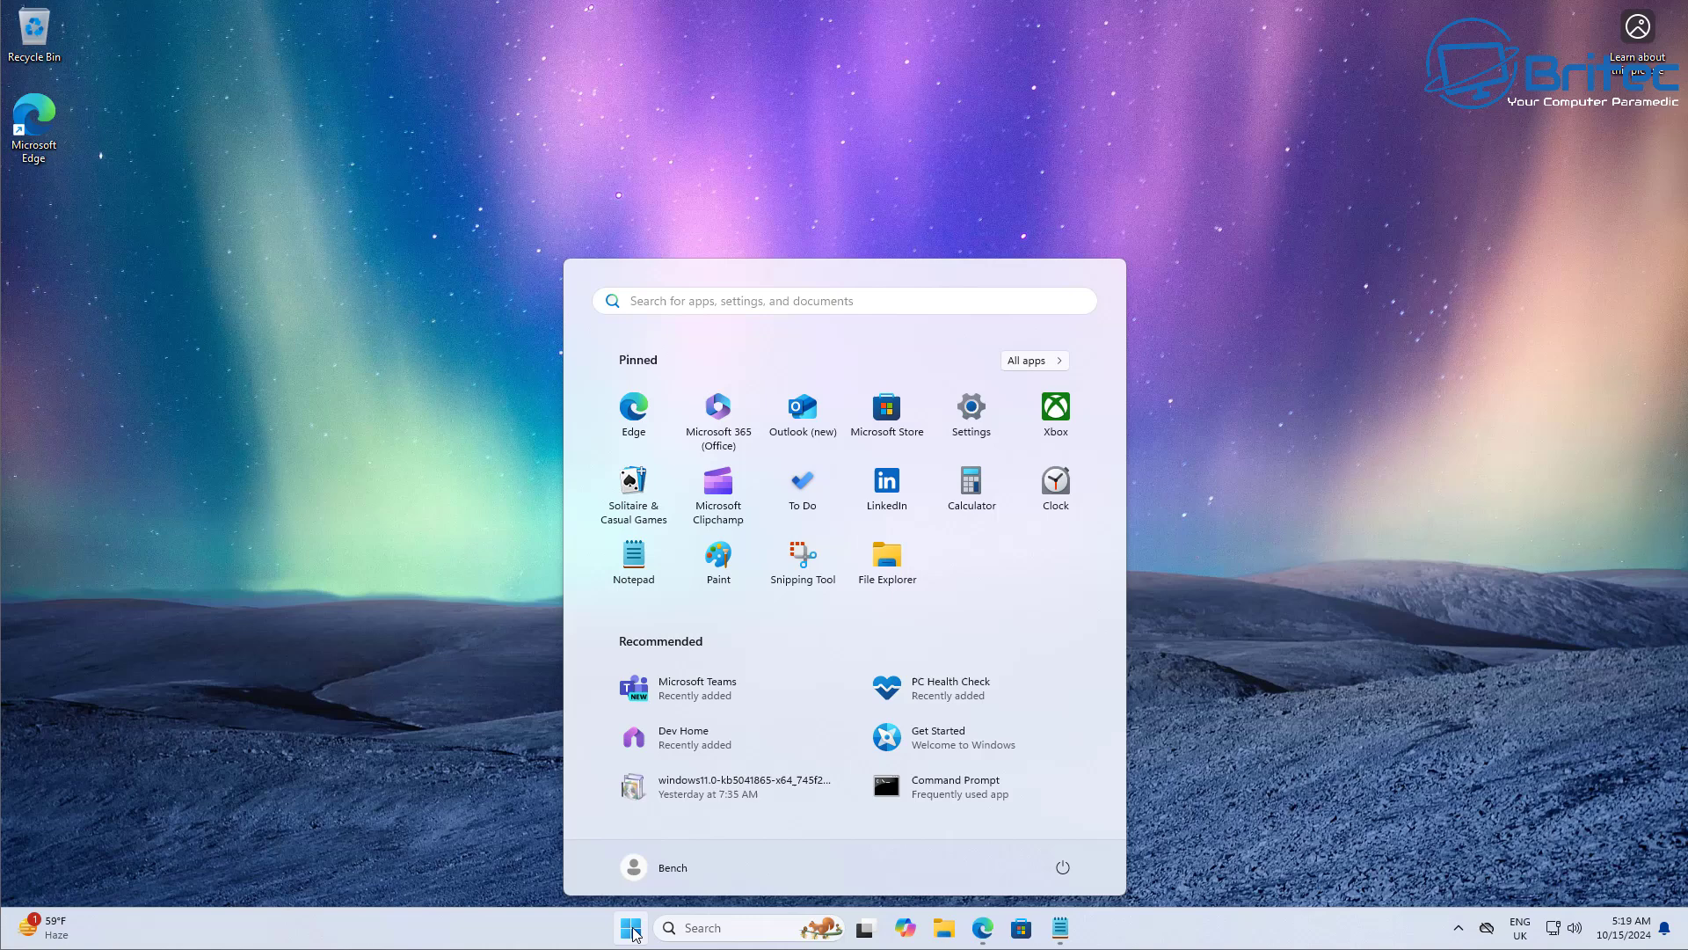
{"action": "type", "text": "ph"}
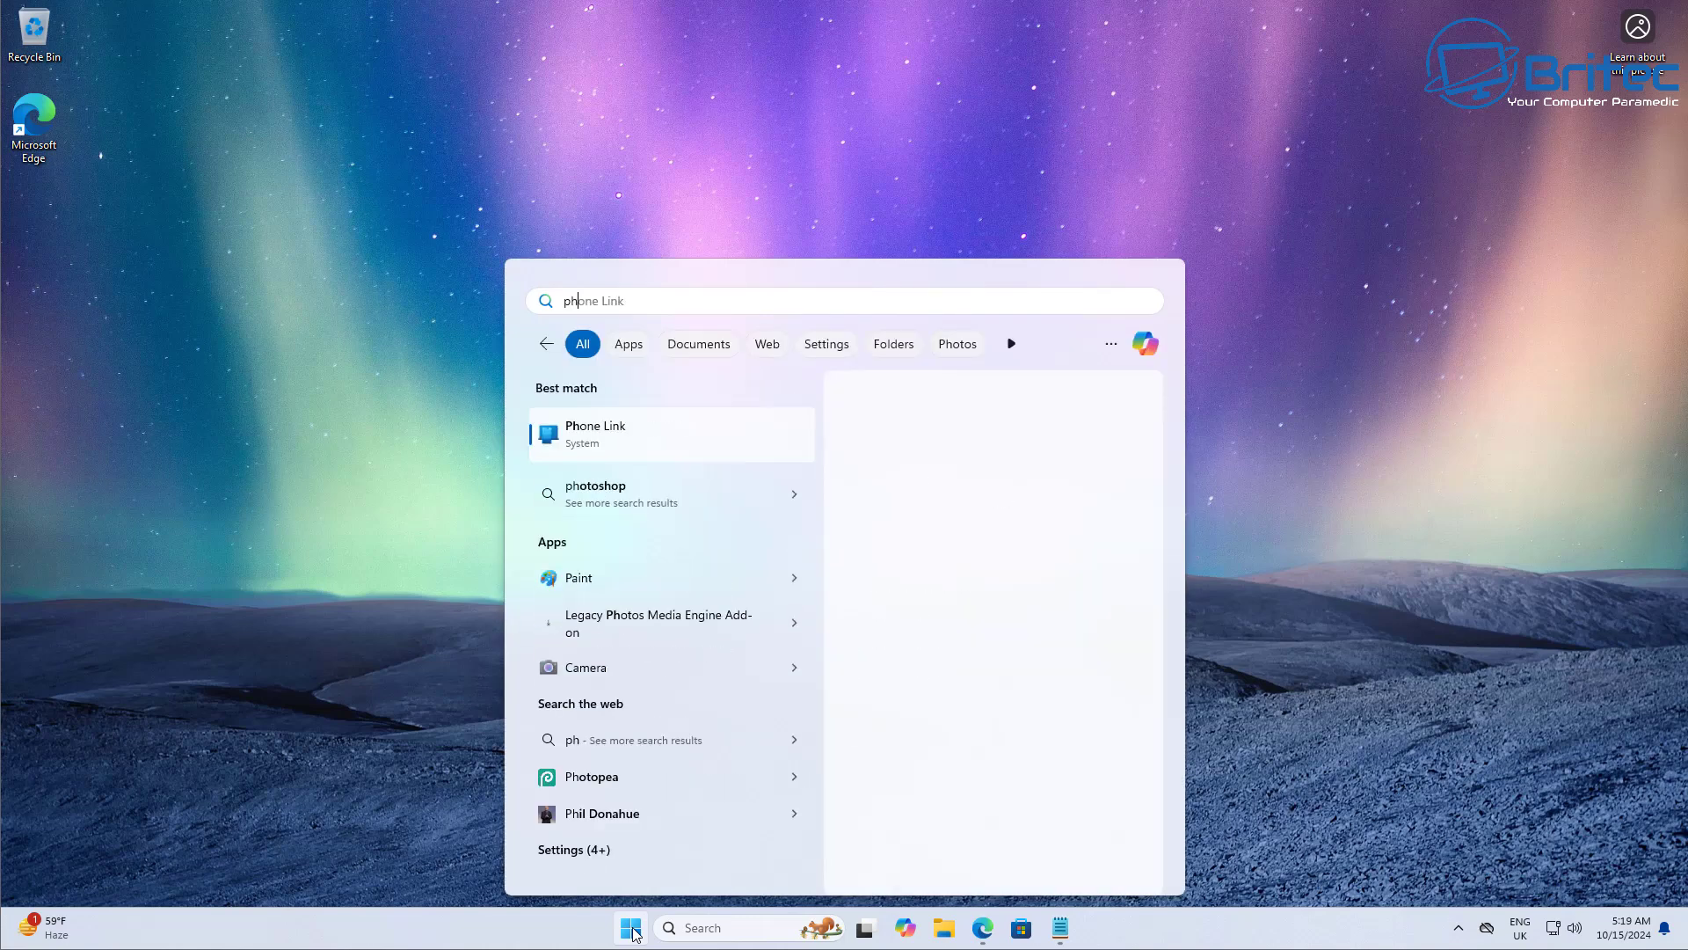
{"action": "type", "text": "otos"}
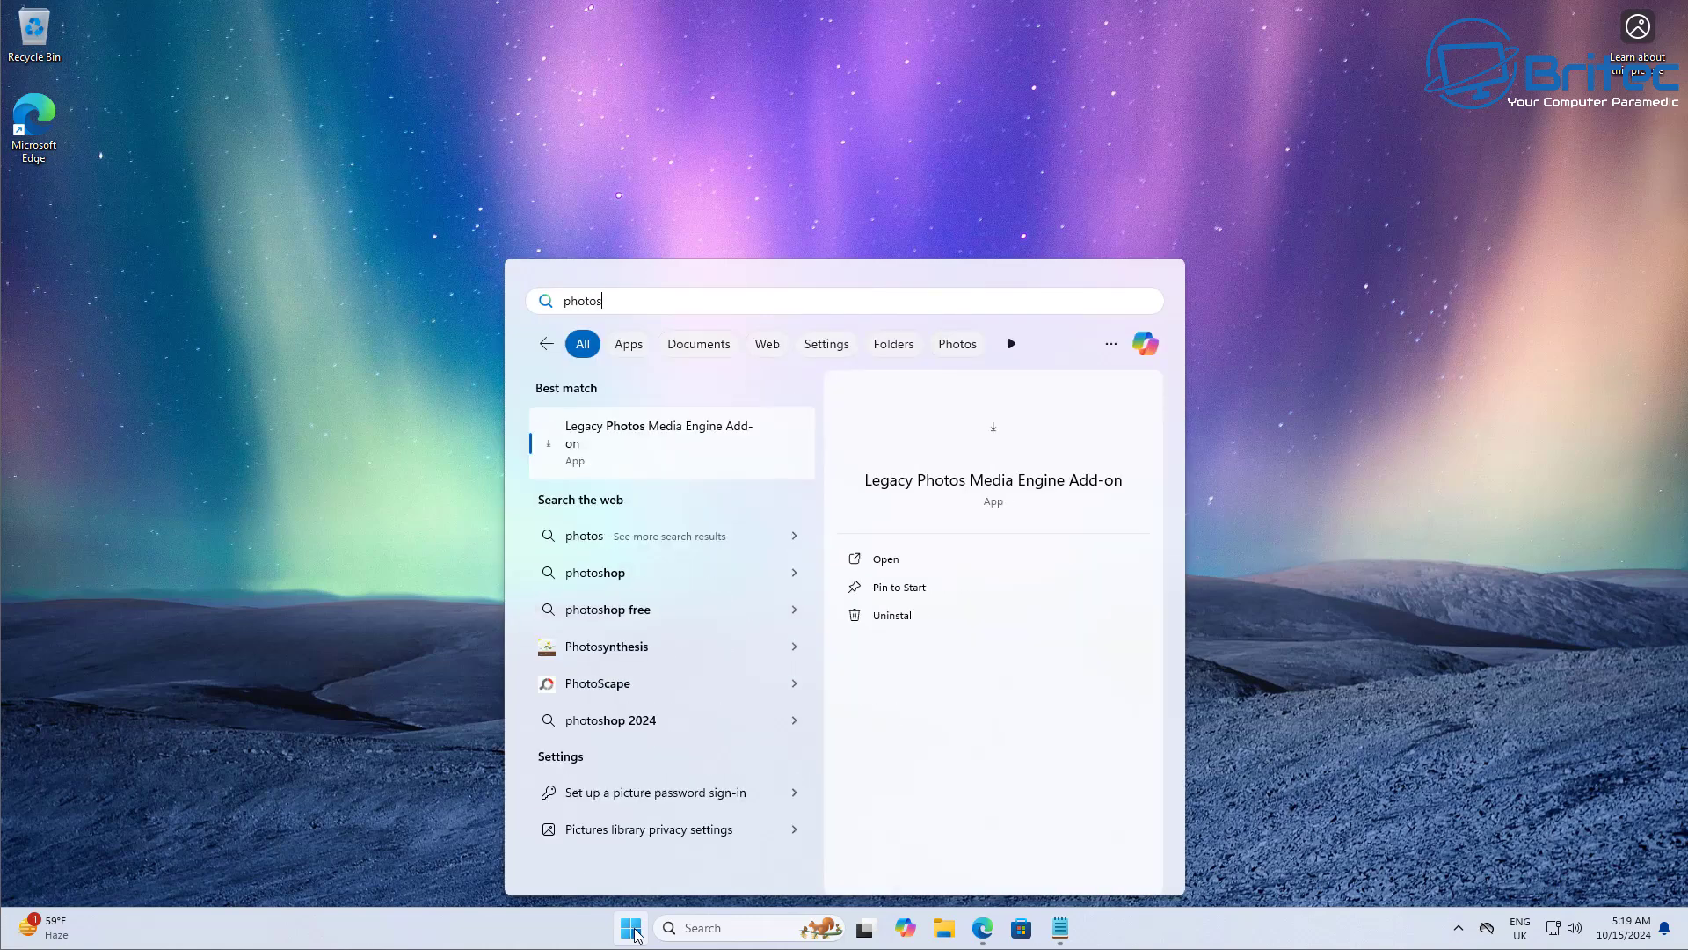
{"action": "left_click", "coordinate": [1289, 567]}
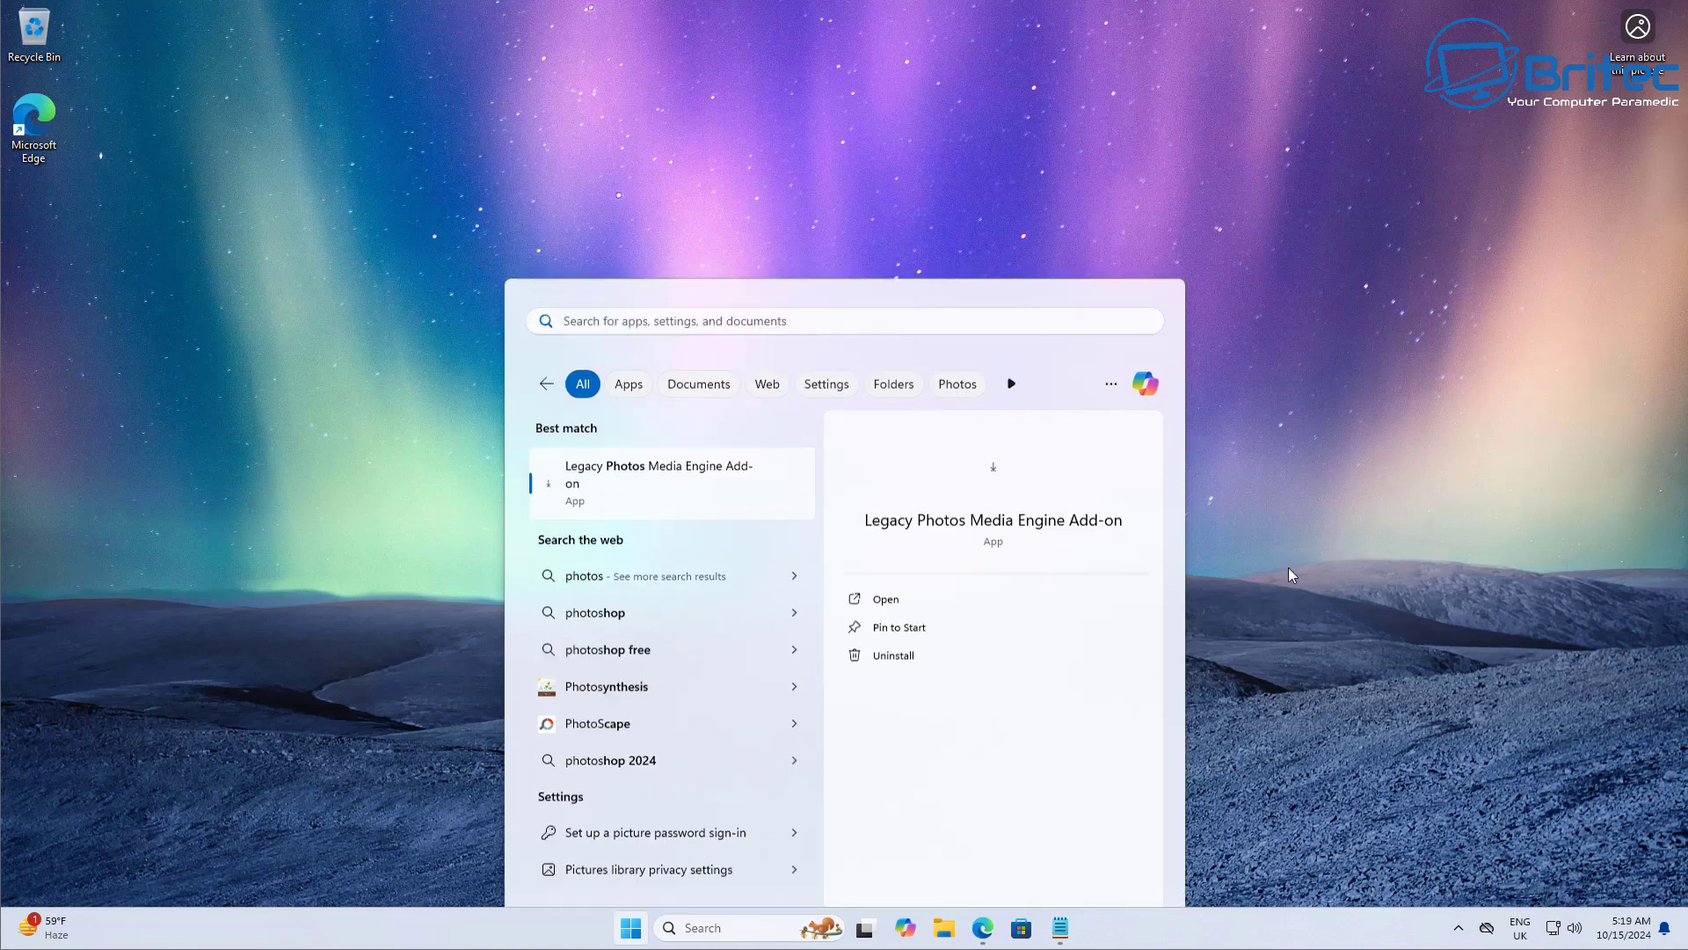
{"action": "left_click", "coordinate": [983, 927]}
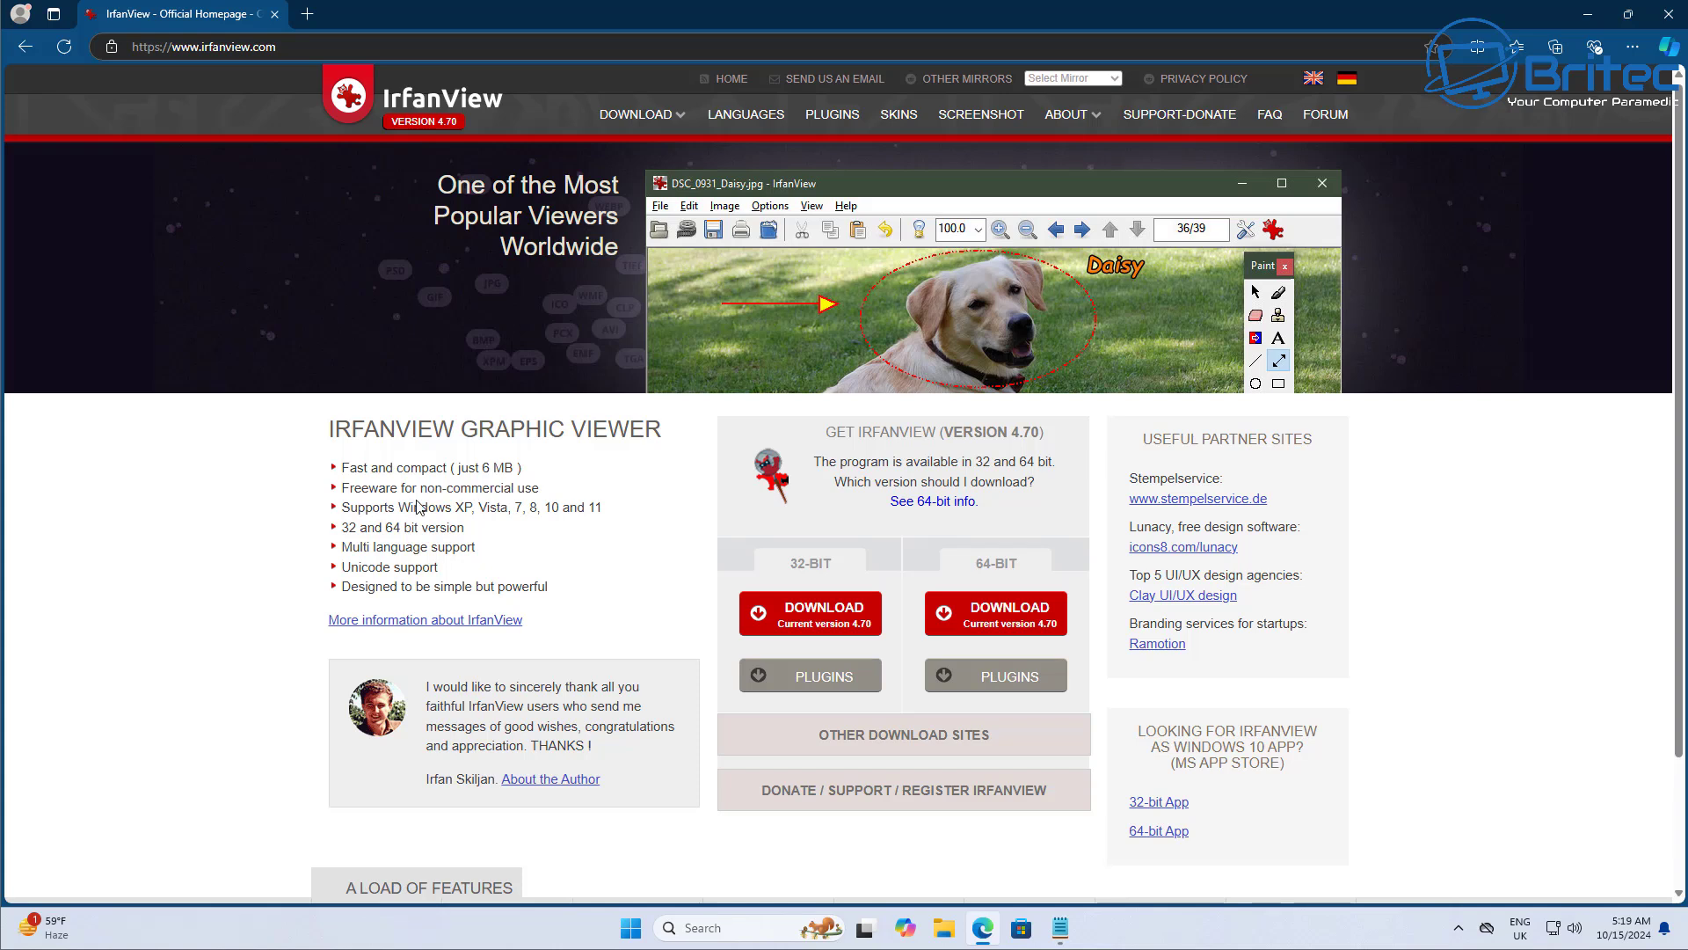
- Download the 64-bit IrfanView installer from FossHub and run it from Edge's downloads list
{"action": "left_click_drag", "start_coordinate": [346, 507], "coordinate": [618, 514]}
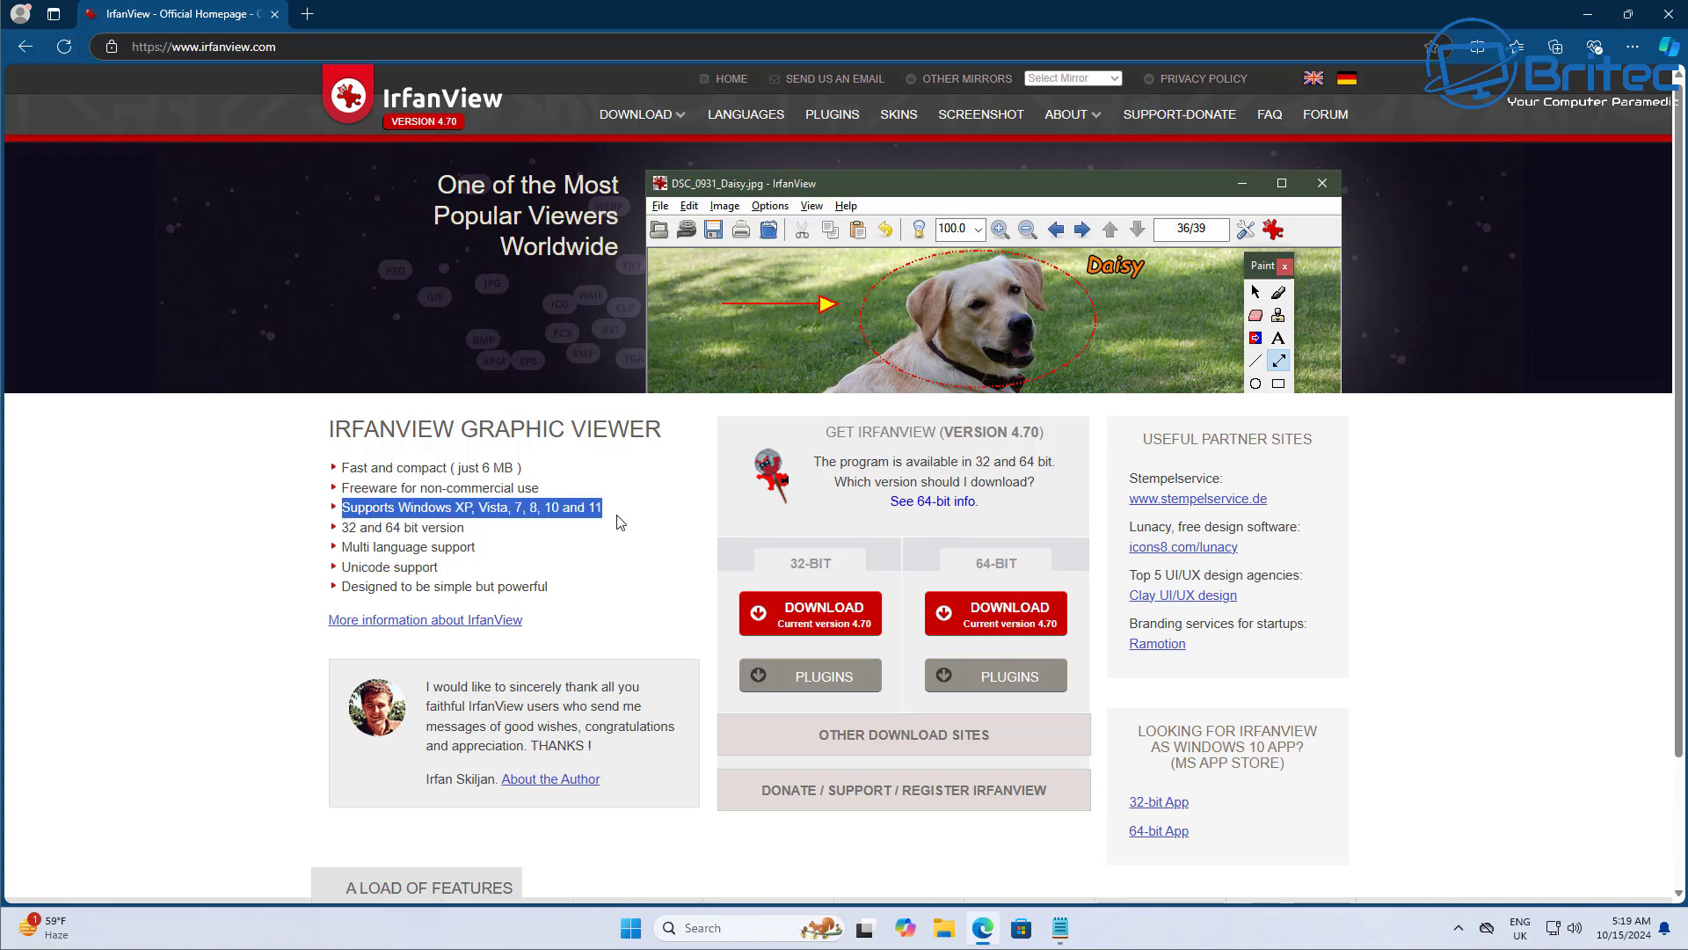
{"action": "left_click", "coordinate": [115, 609]}
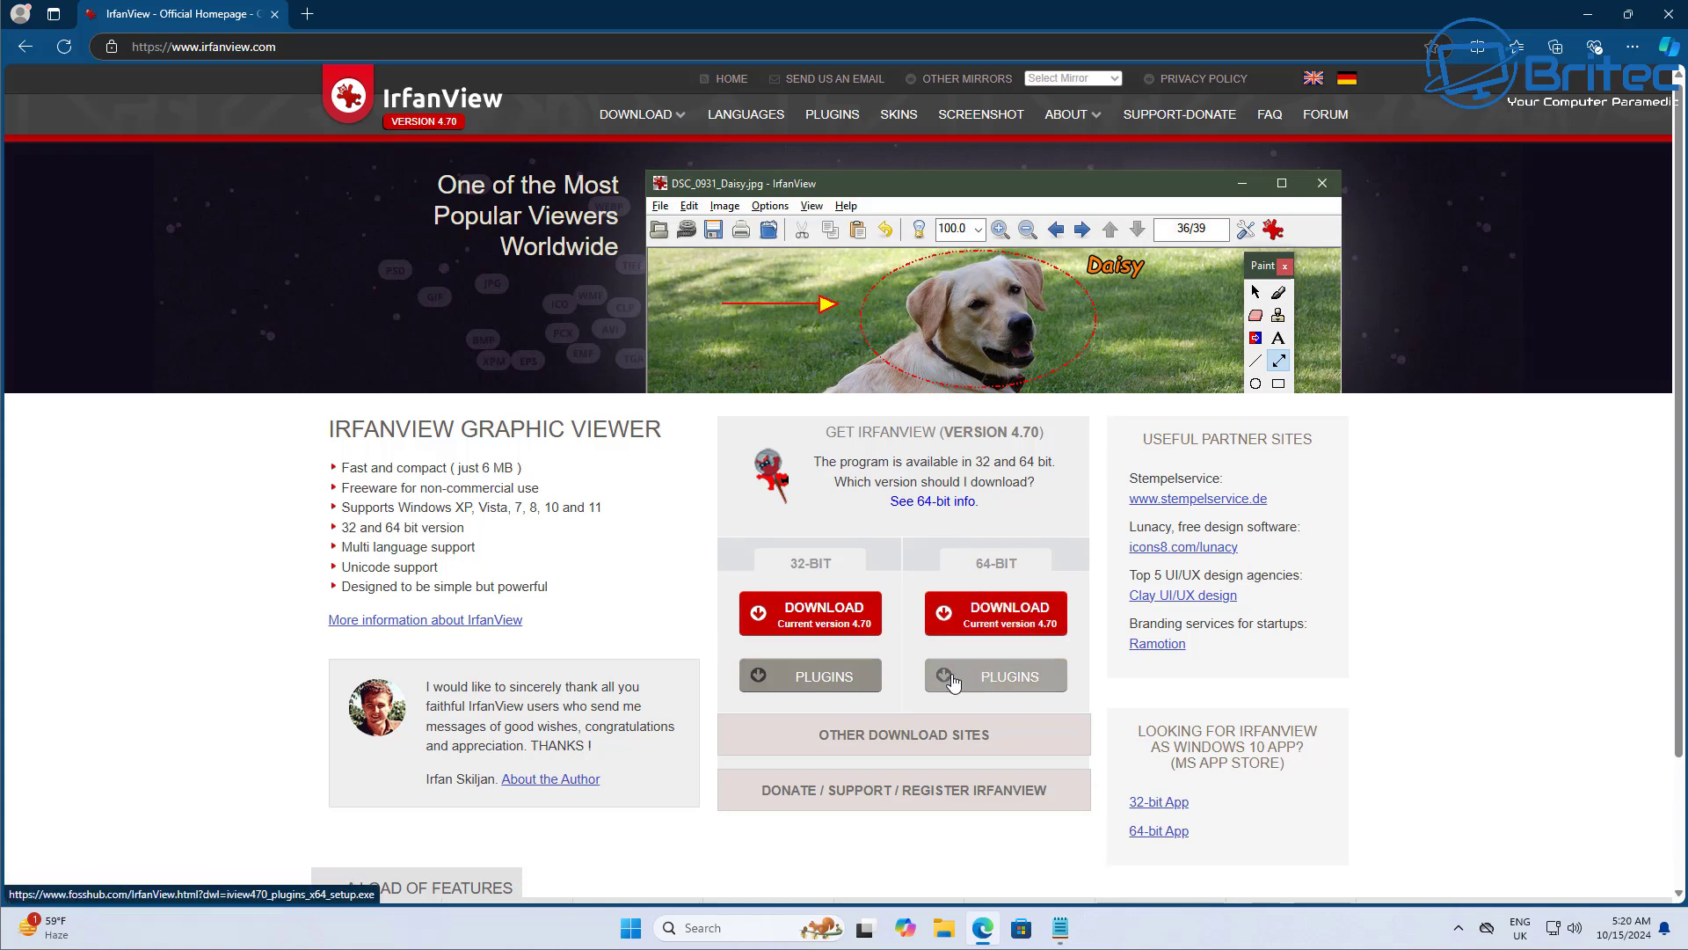
{"action": "left_click", "coordinate": [994, 626]}
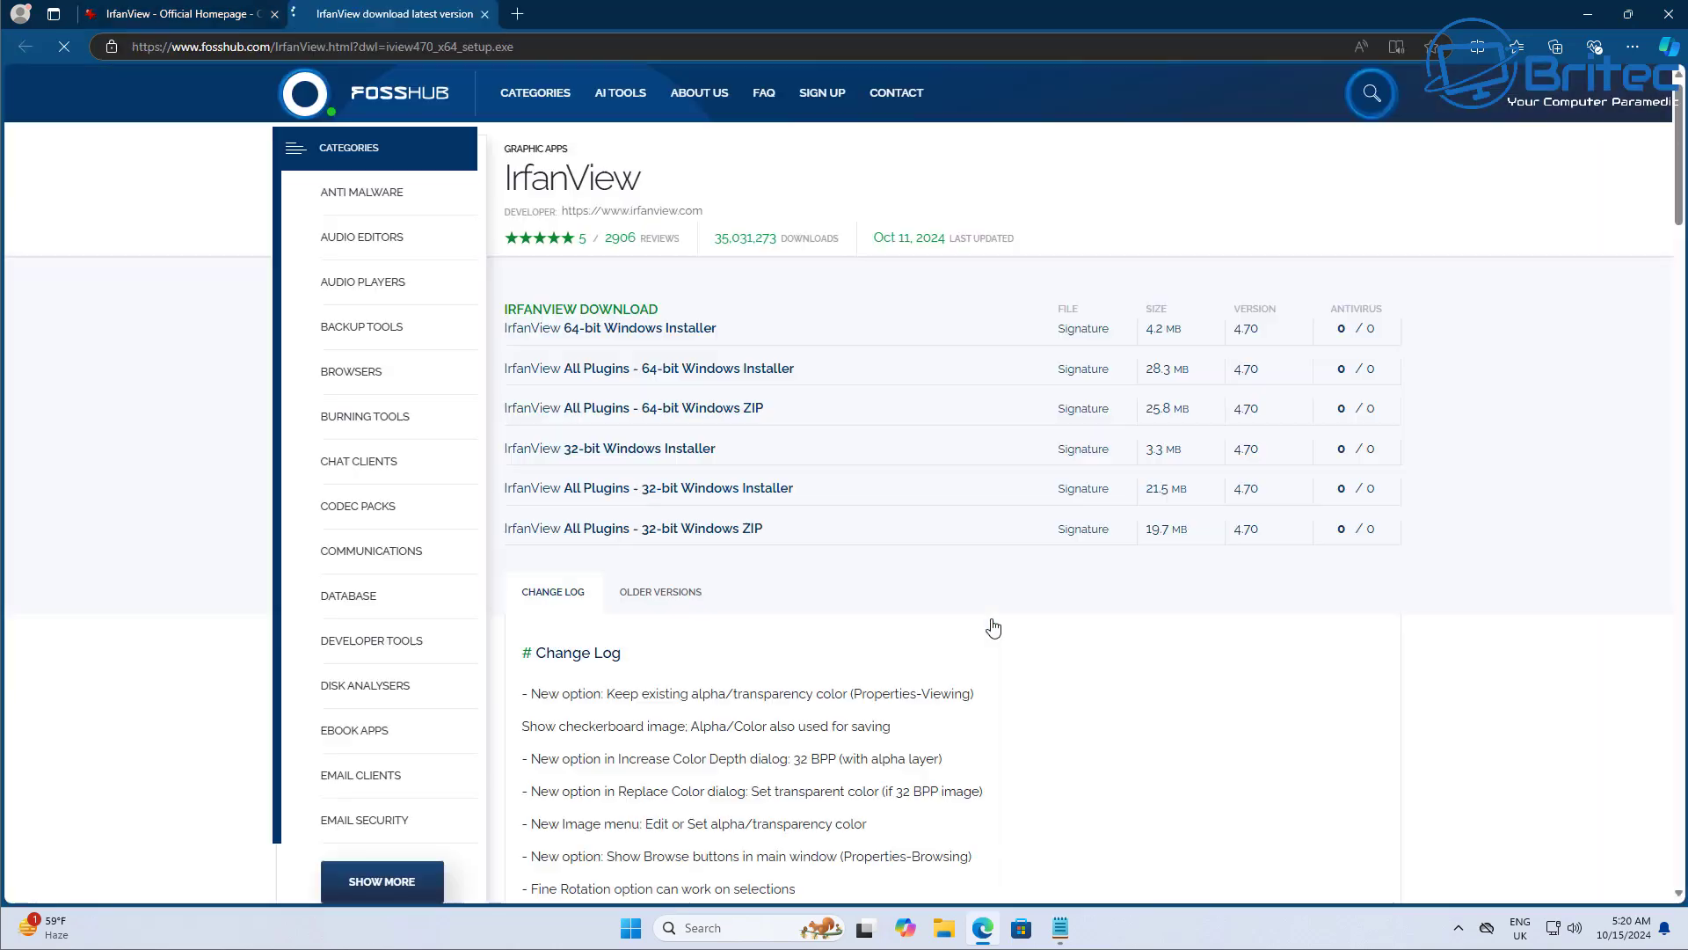
{"action": "left_click", "coordinate": [1378, 865]}
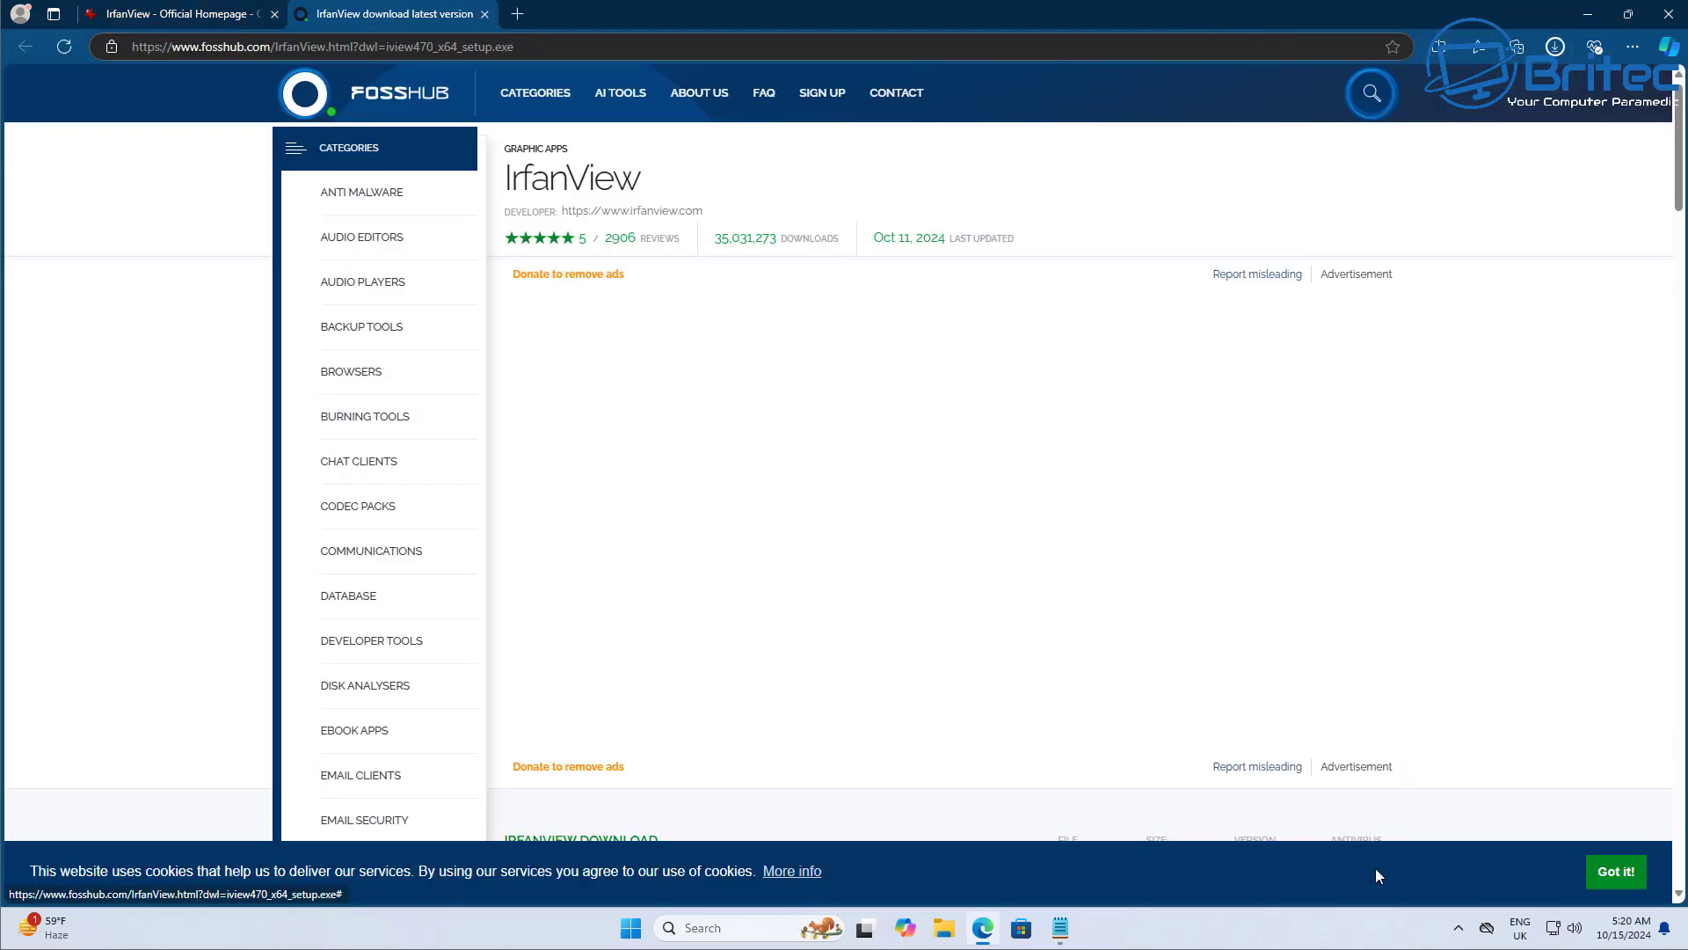
{"action": "left_click", "coordinate": [1557, 48]}
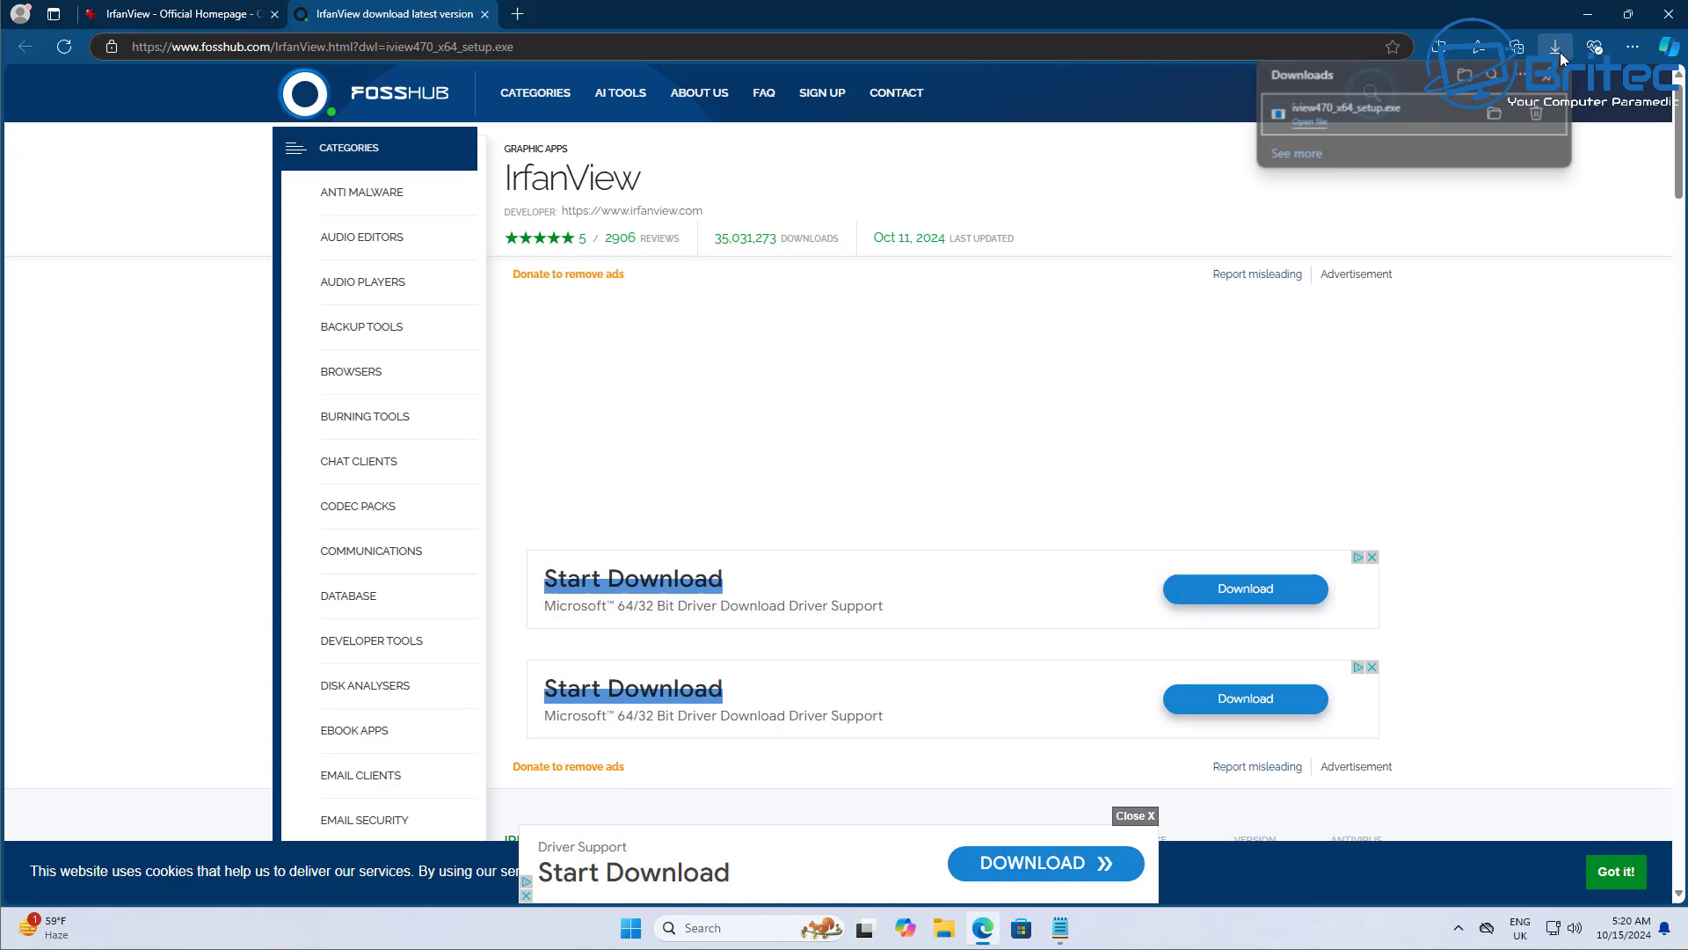
{"action": "left_click", "coordinate": [1416, 114]}
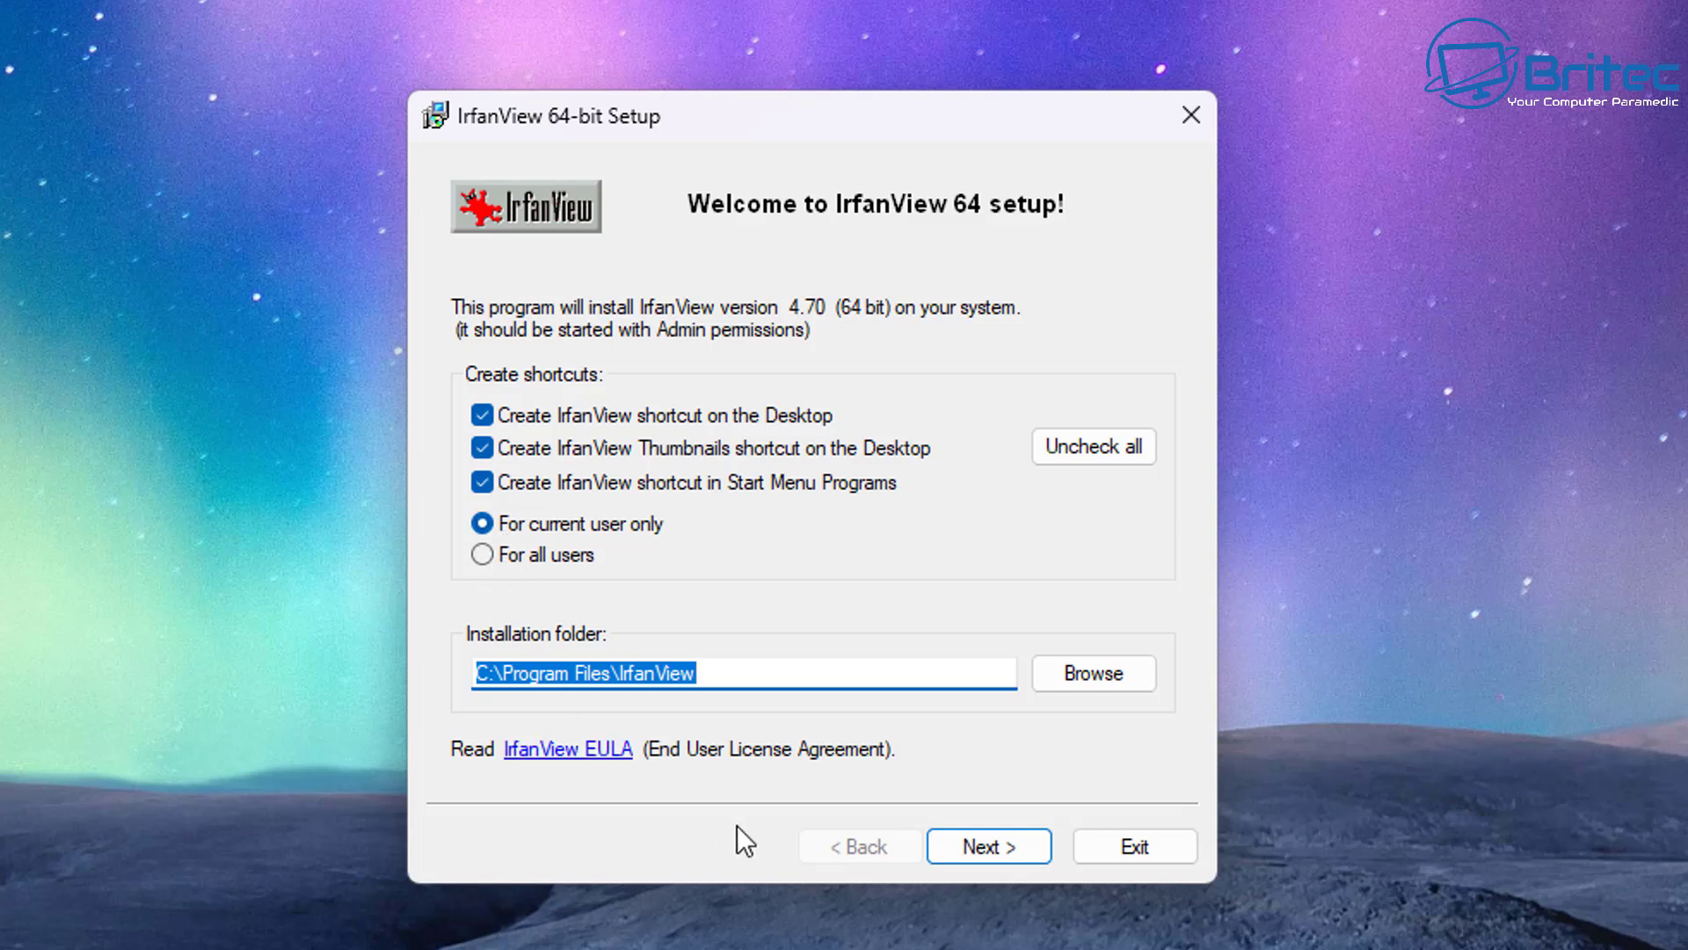
- Install IrfanView 4.70 64-bit without file associations and launch it when setup finishes
{"action": "left_click", "coordinate": [1000, 844]}
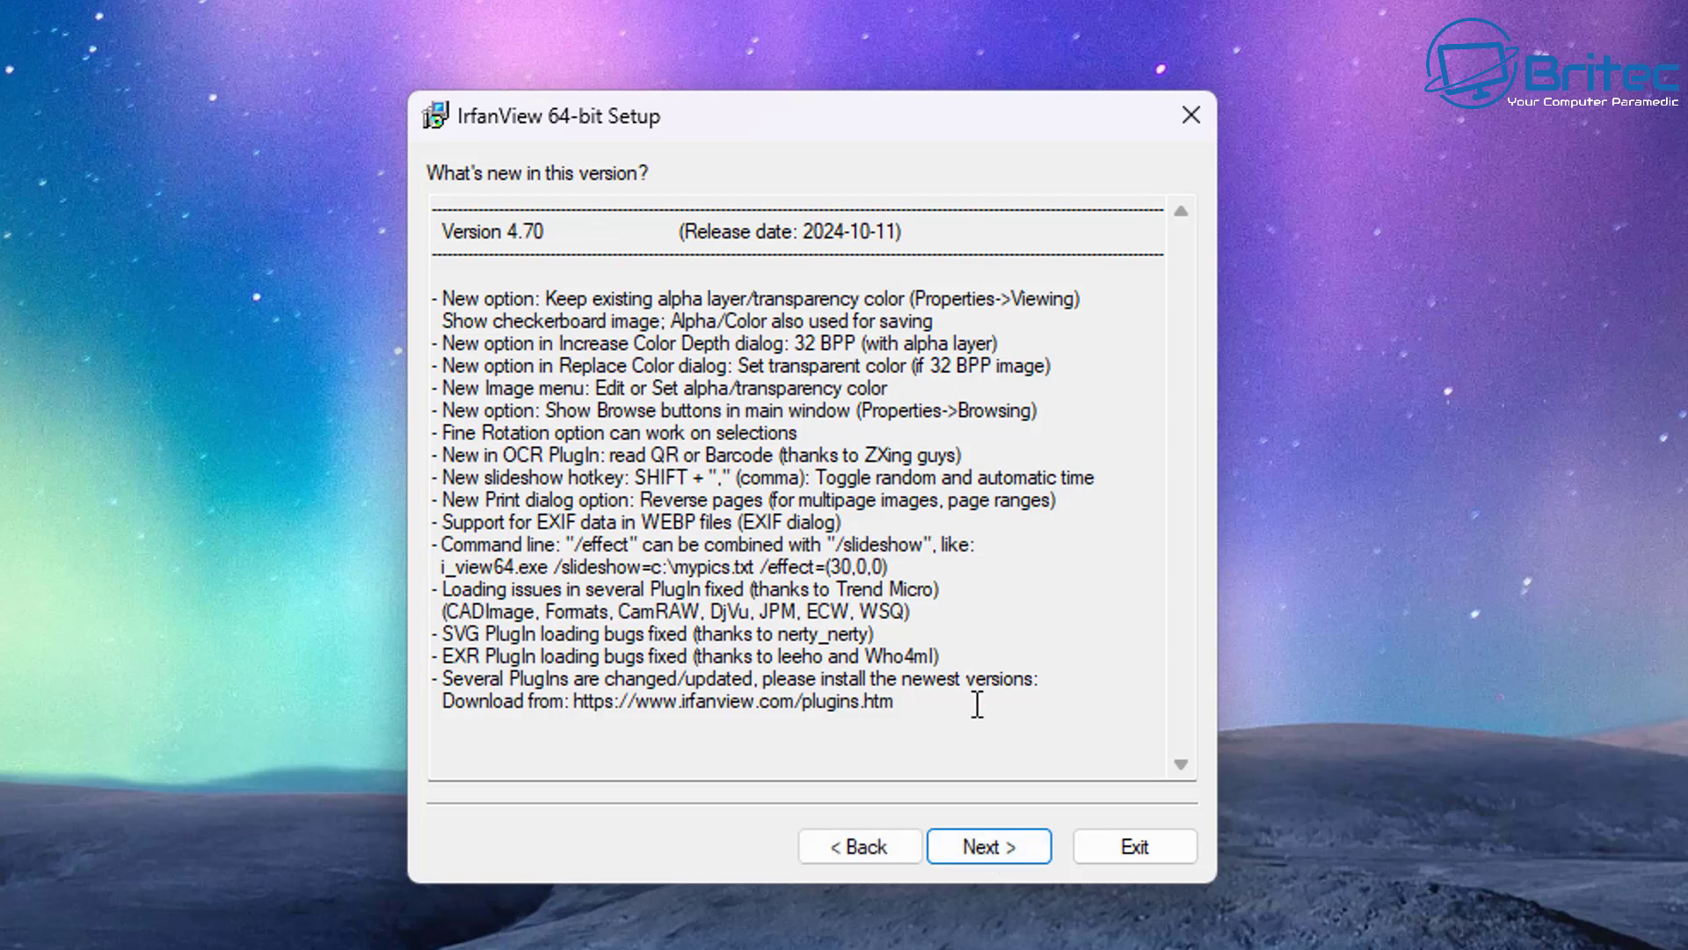
{"action": "left_click", "coordinate": [1011, 845]}
{"action": "key", "text": "Return"}
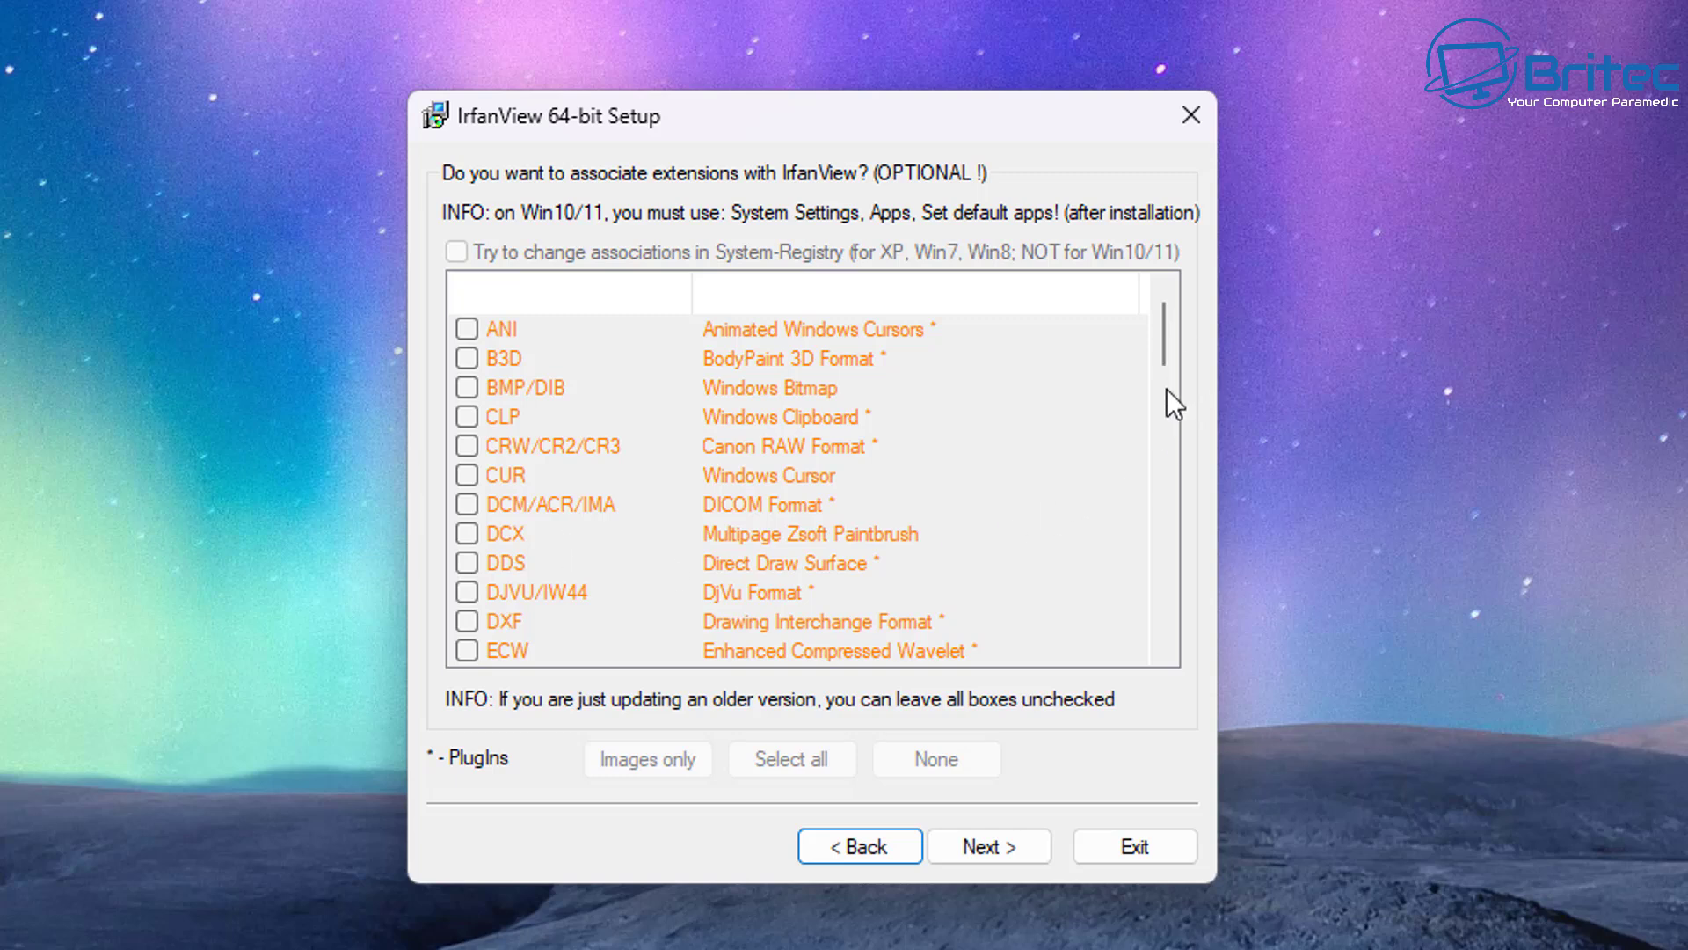
{"action": "left_click", "coordinate": [1005, 842]}
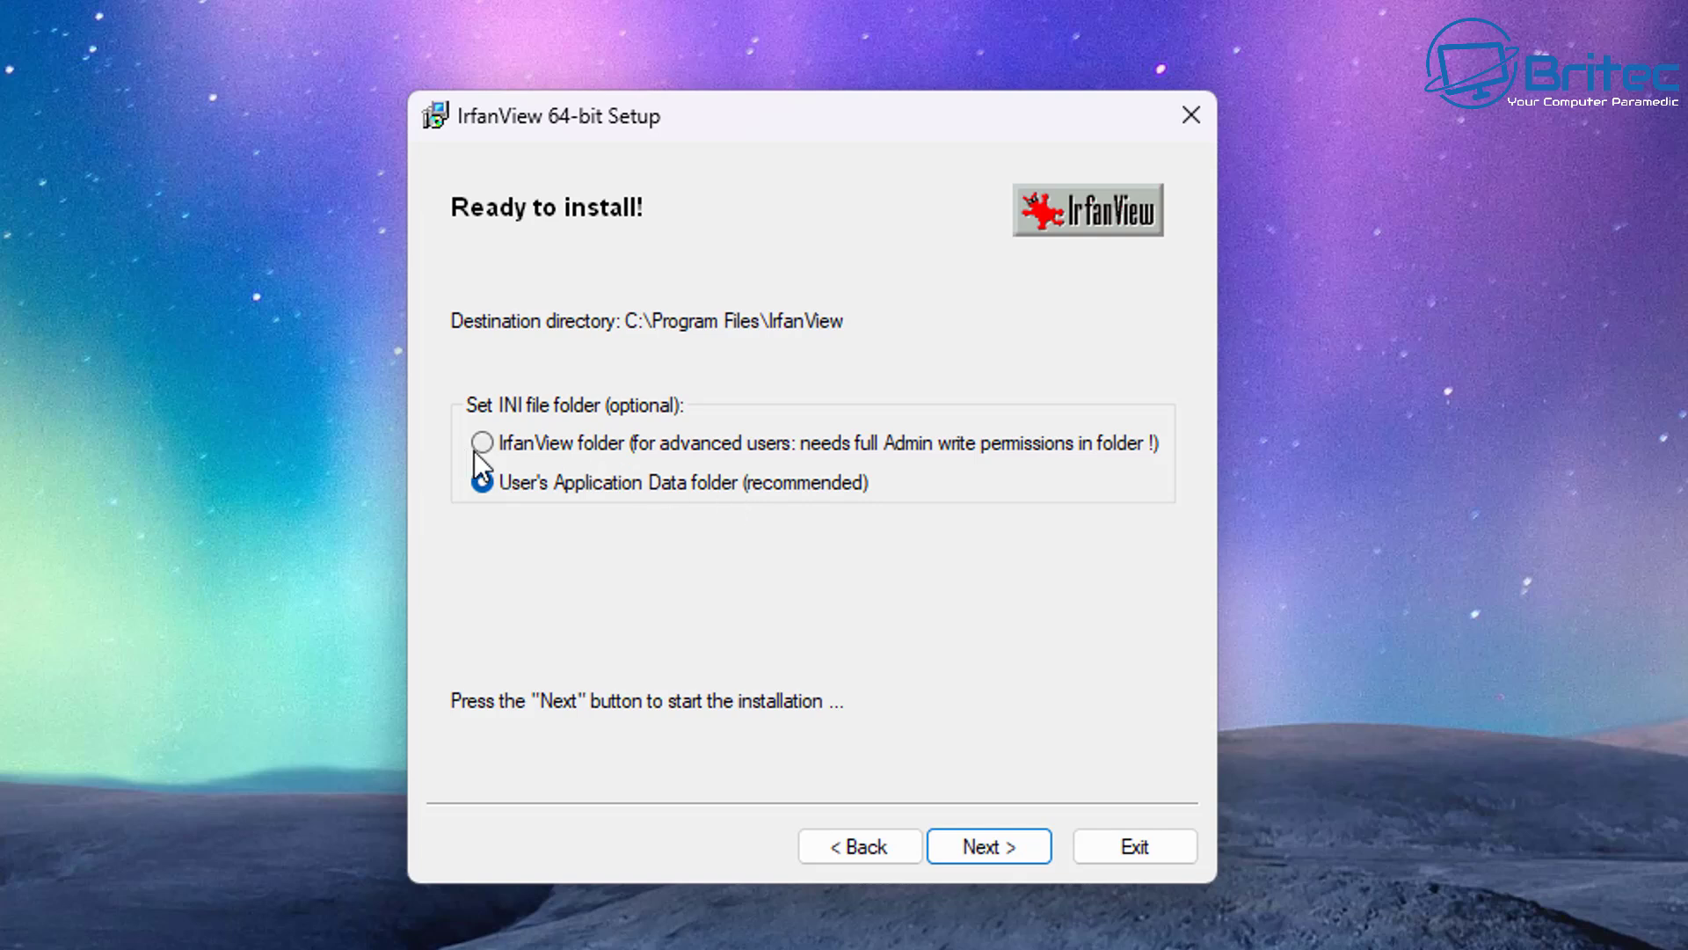
{"action": "left_click", "coordinate": [999, 845]}
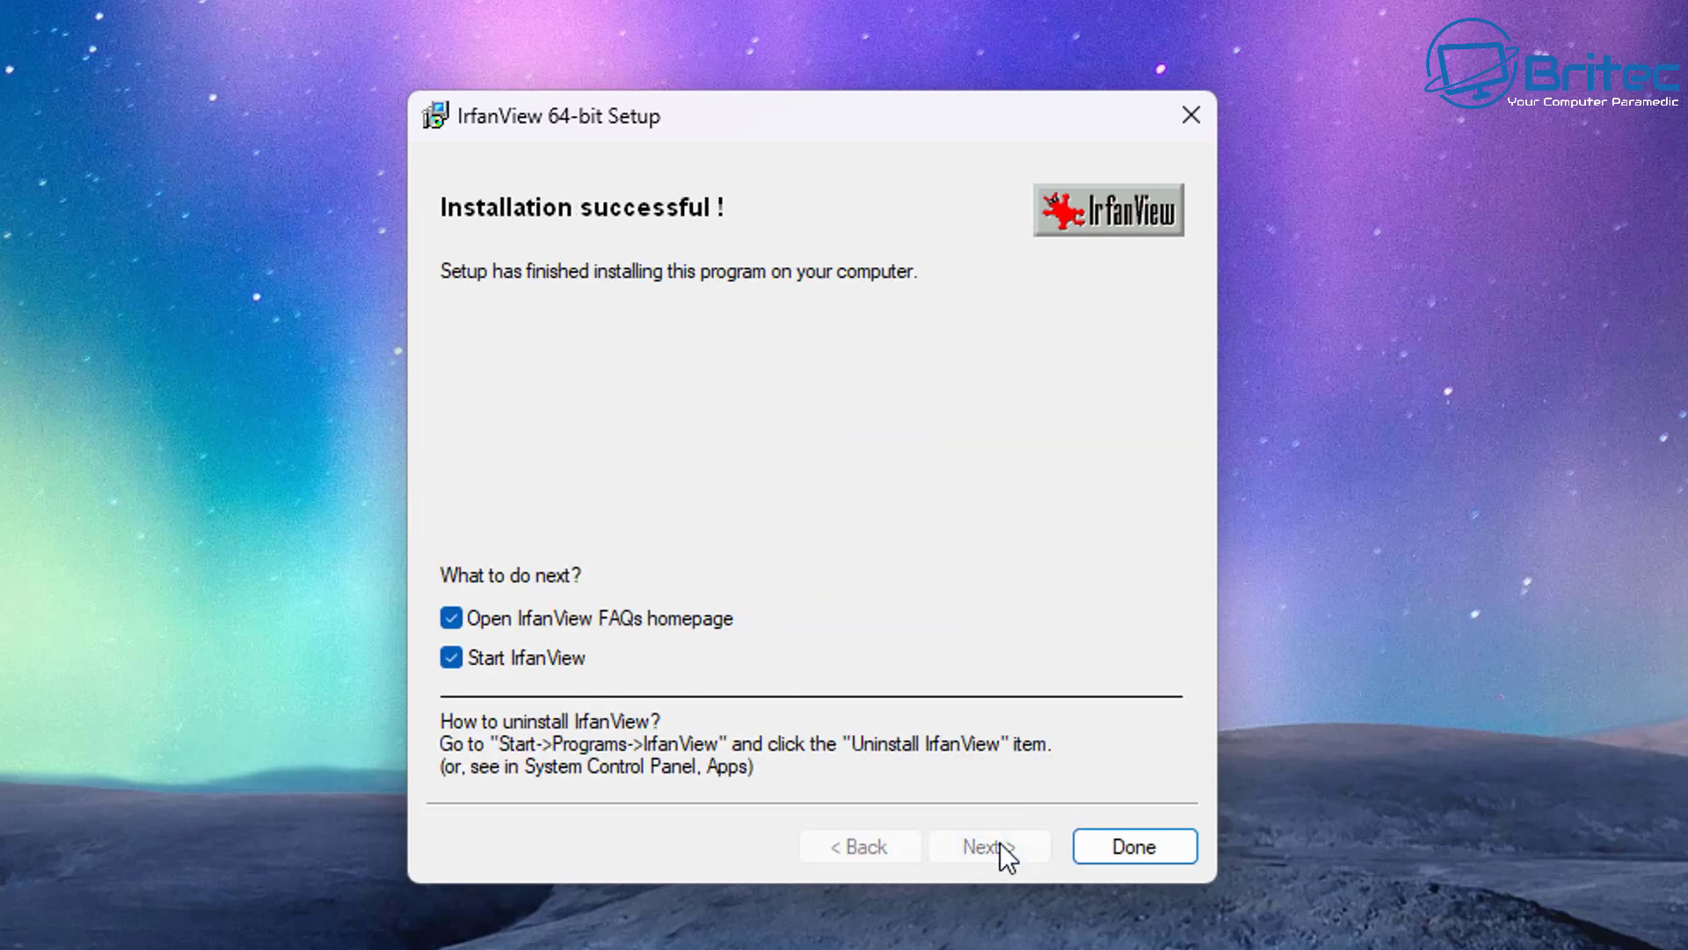
{"action": "left_click", "coordinate": [1130, 848]}
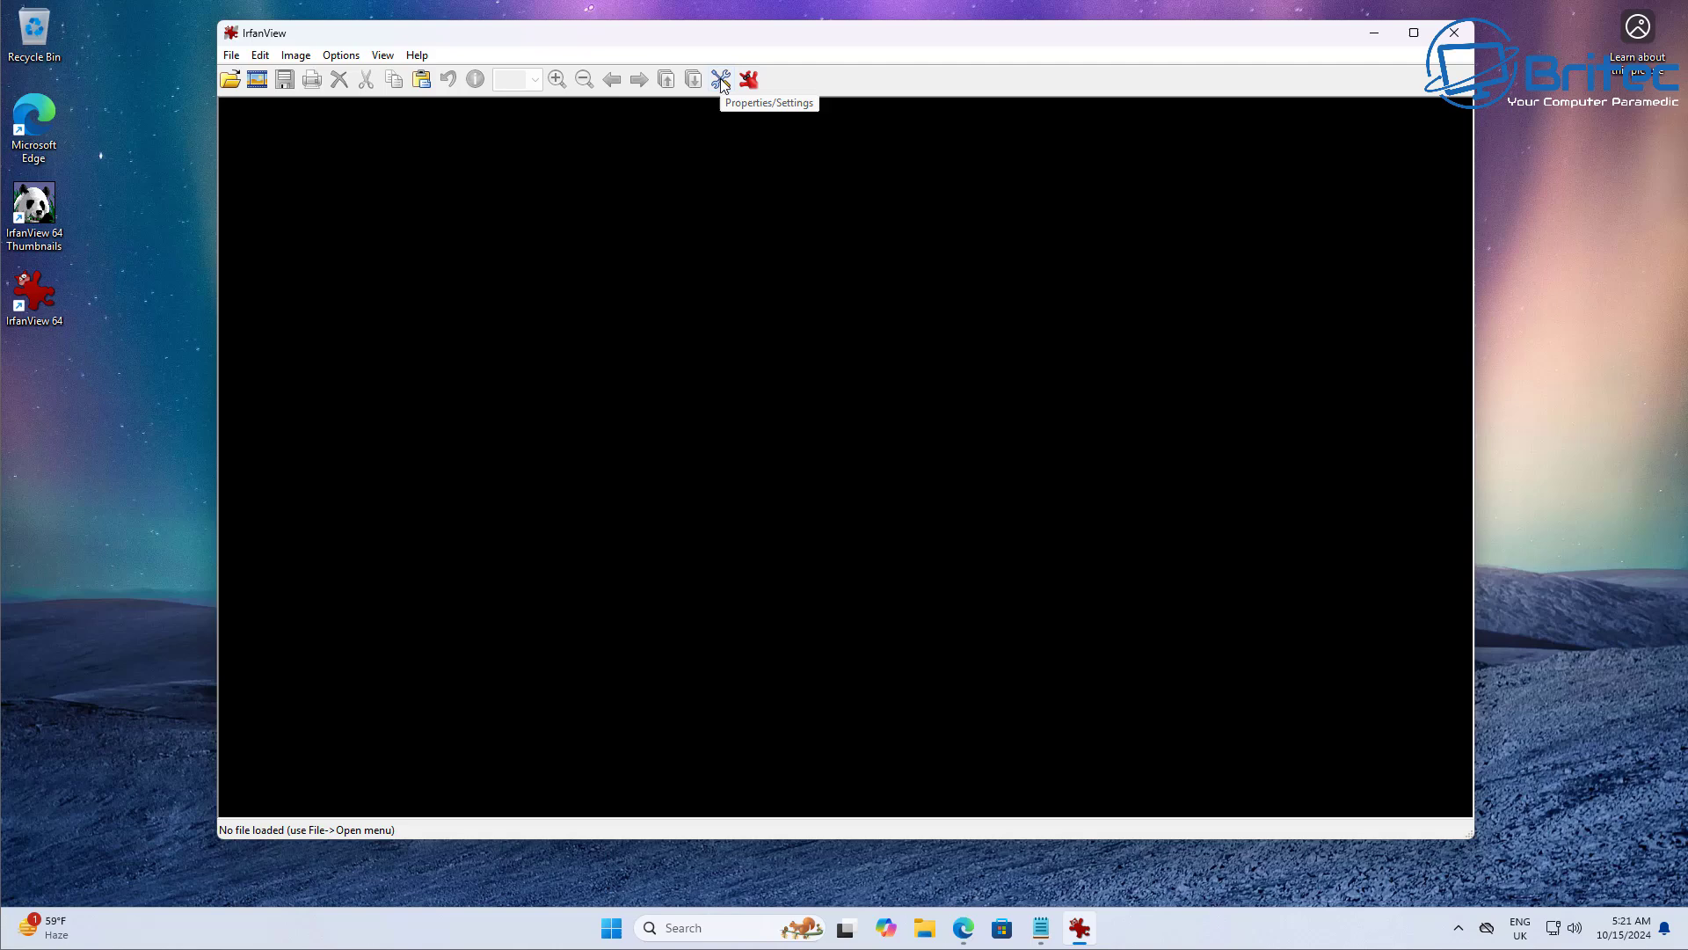
- Look over IrfanView's Properties/Settings without changing anything, then browse the Image menu commands
{"action": "left_click", "coordinate": [720, 79]}
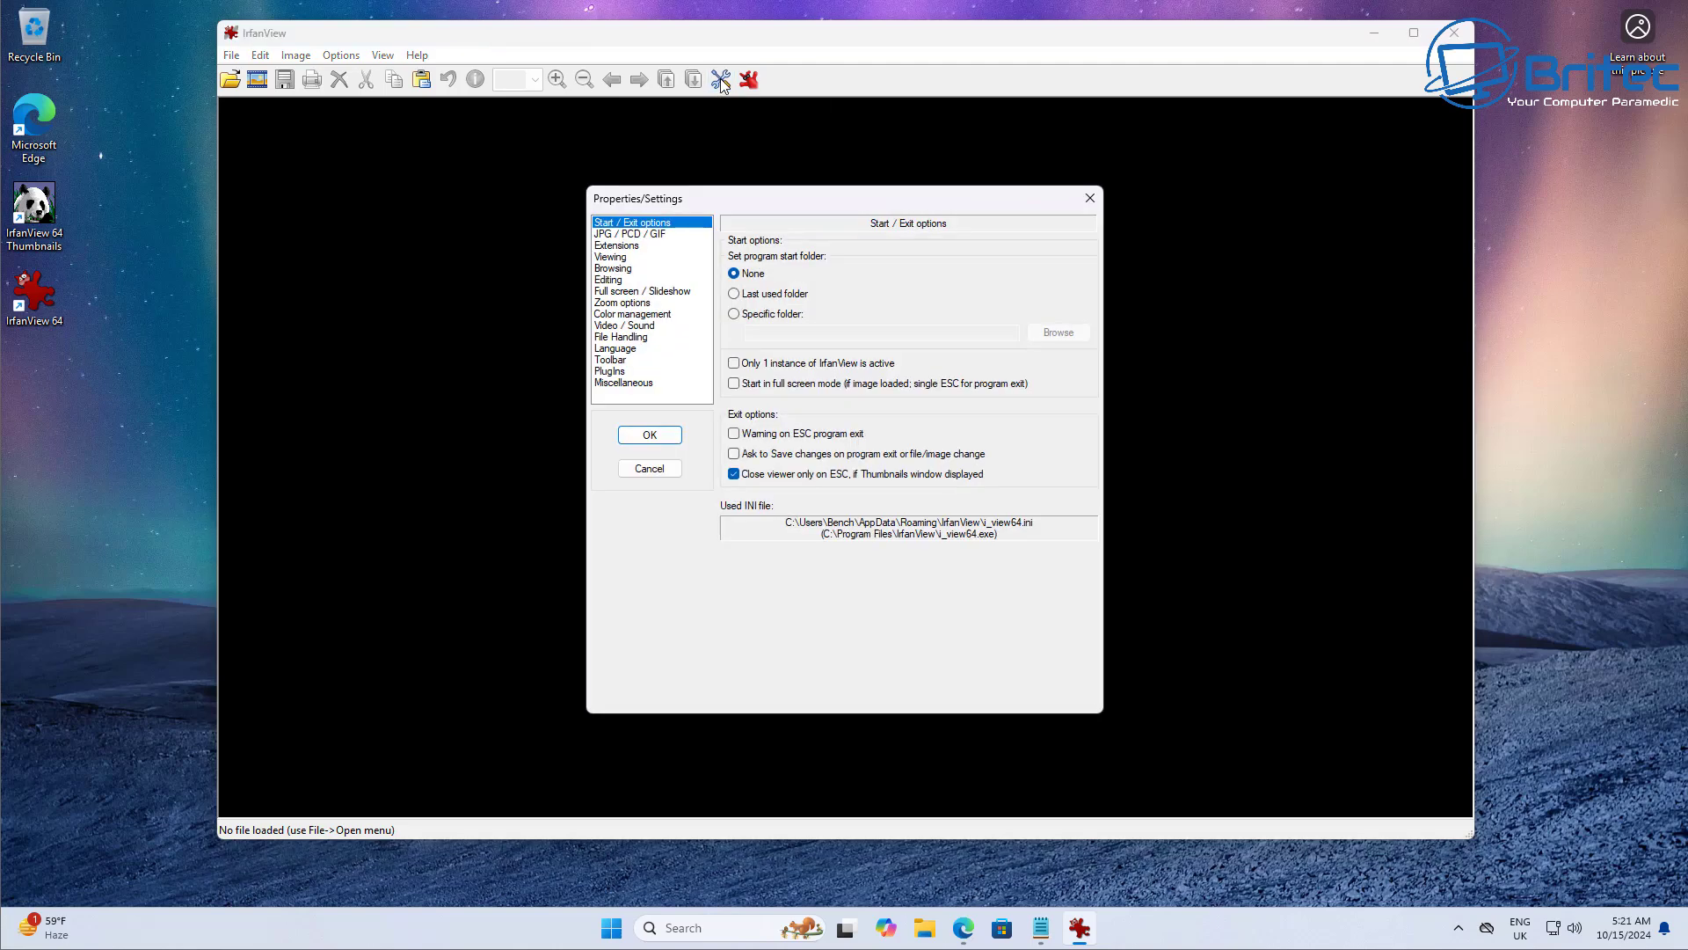
{"action": "left_click", "coordinate": [1090, 202]}
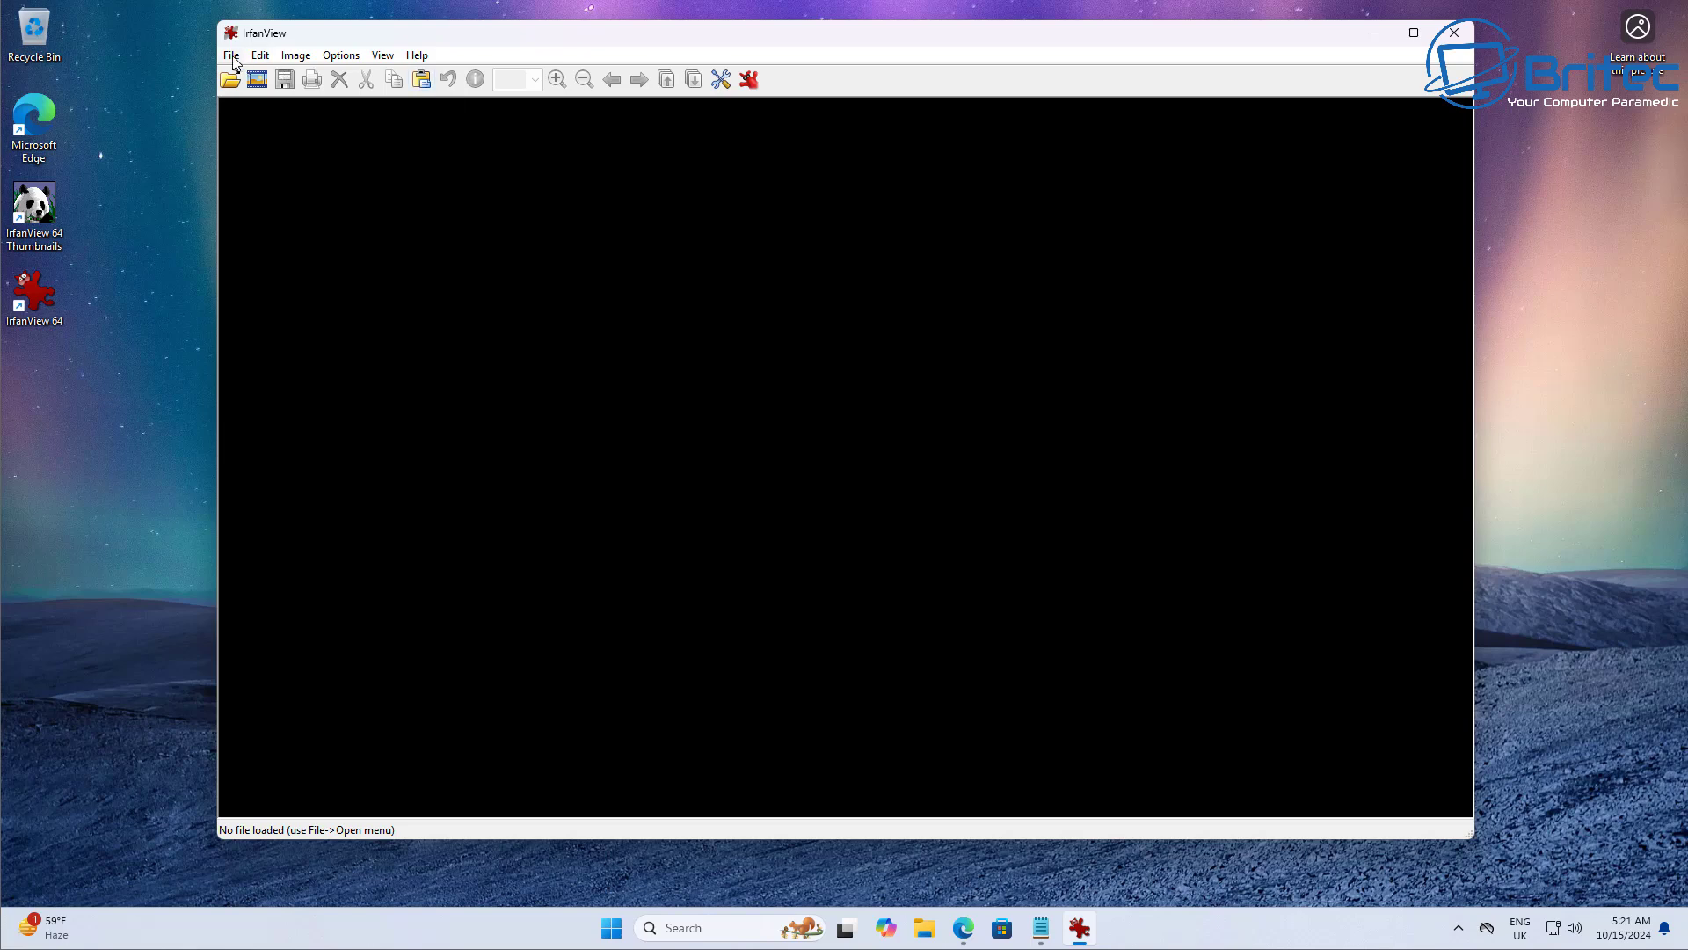
{"action": "left_click", "coordinate": [299, 58]}
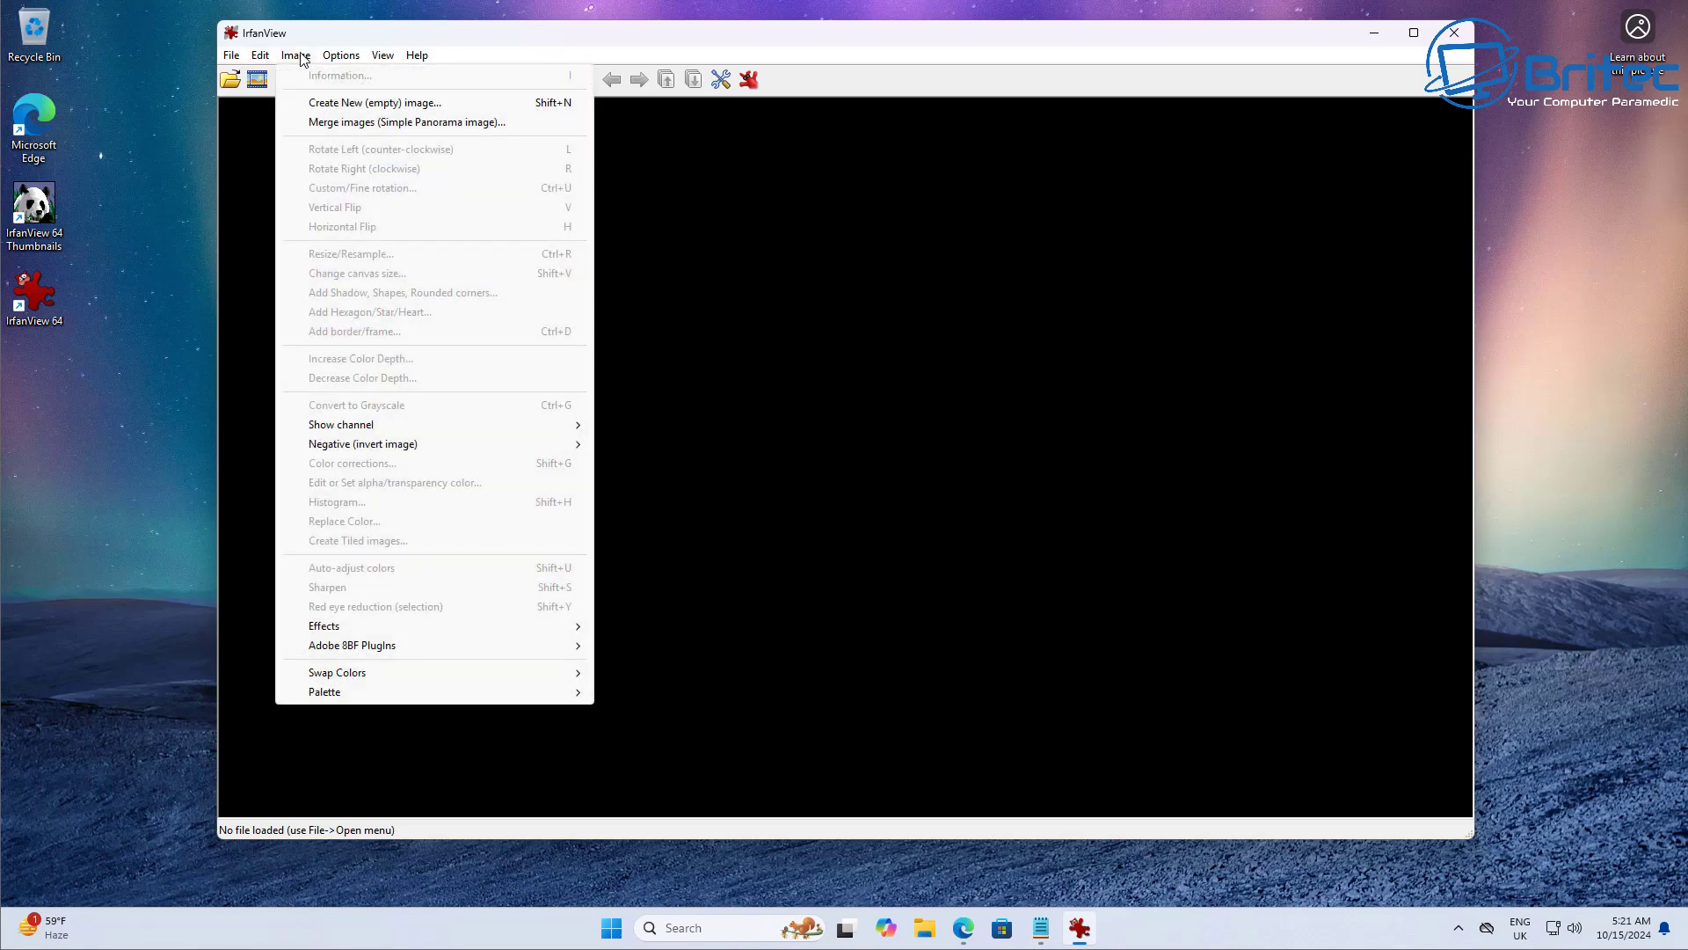
{"action": "mouse_move", "coordinate": [339, 59]}
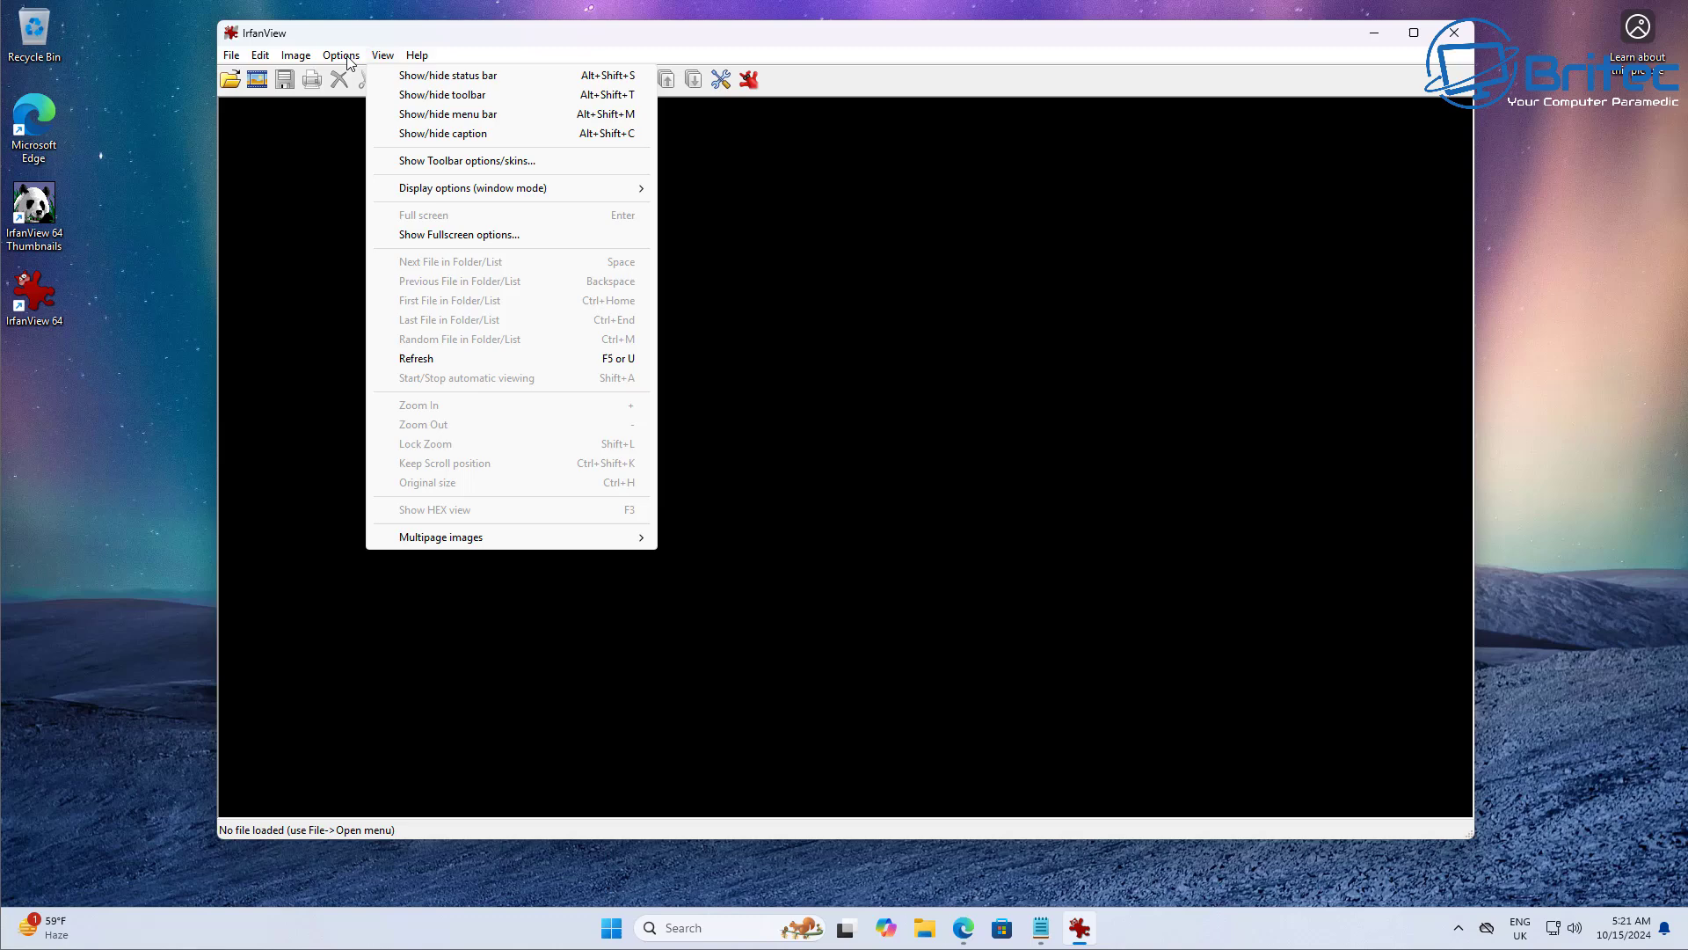
{"action": "left_click", "coordinate": [258, 81]}
{"action": "left_click", "coordinate": [257, 81]}
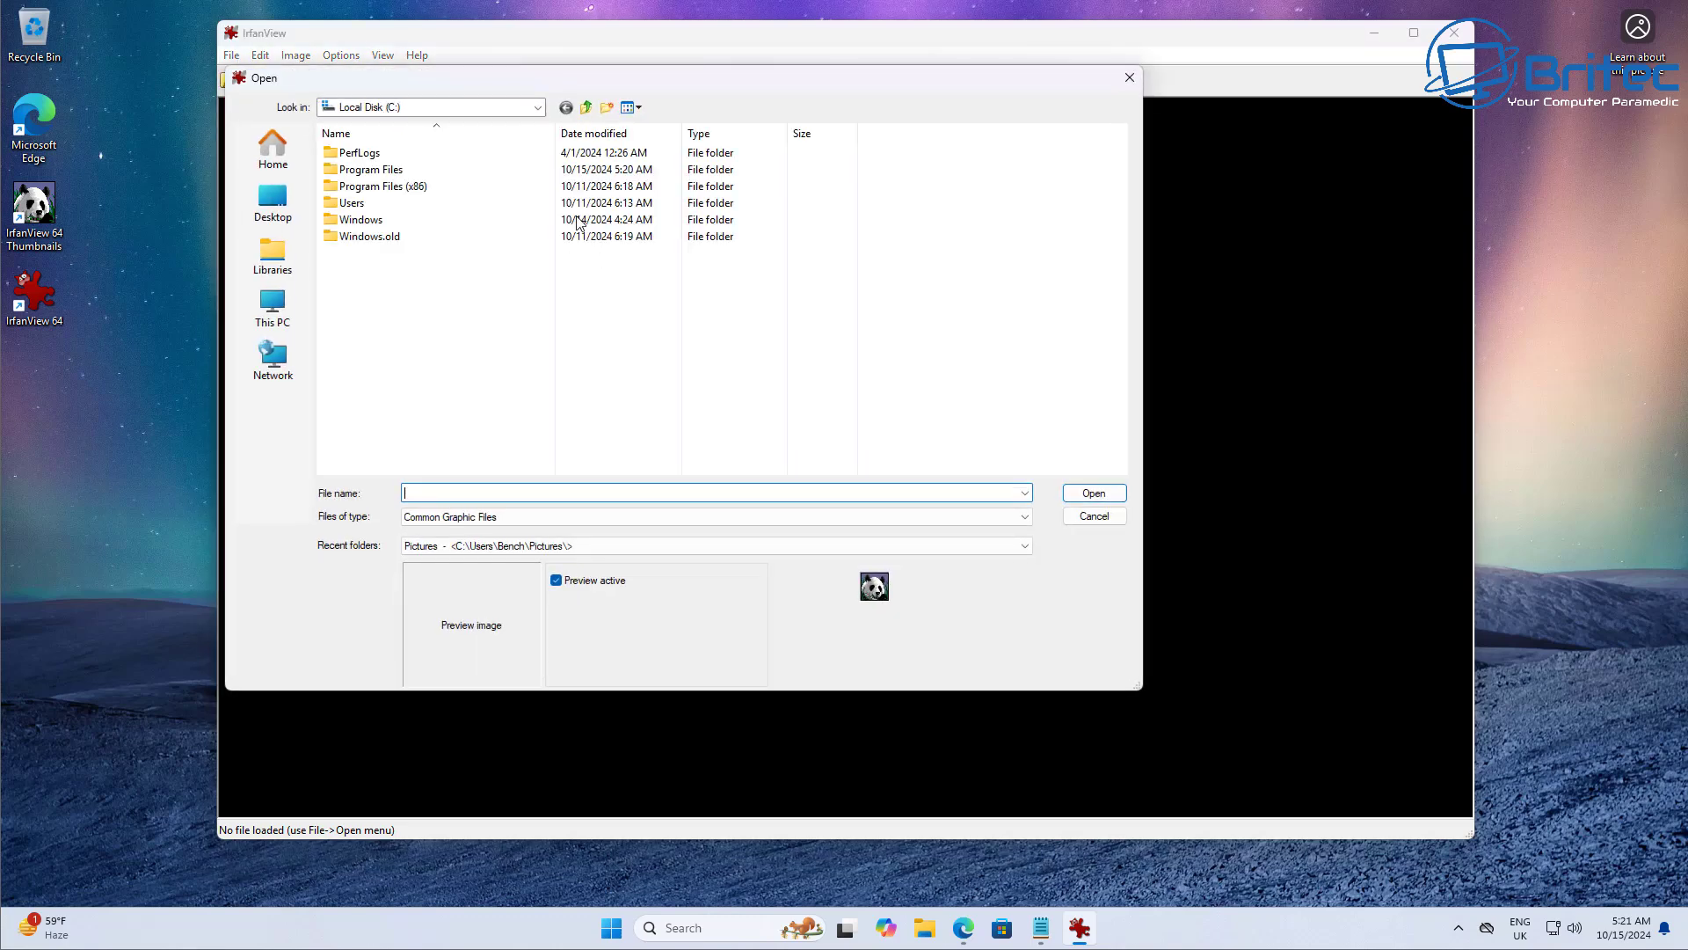
{"action": "left_click_drag", "start_coordinate": [513, 79], "coordinate": [665, 138]}
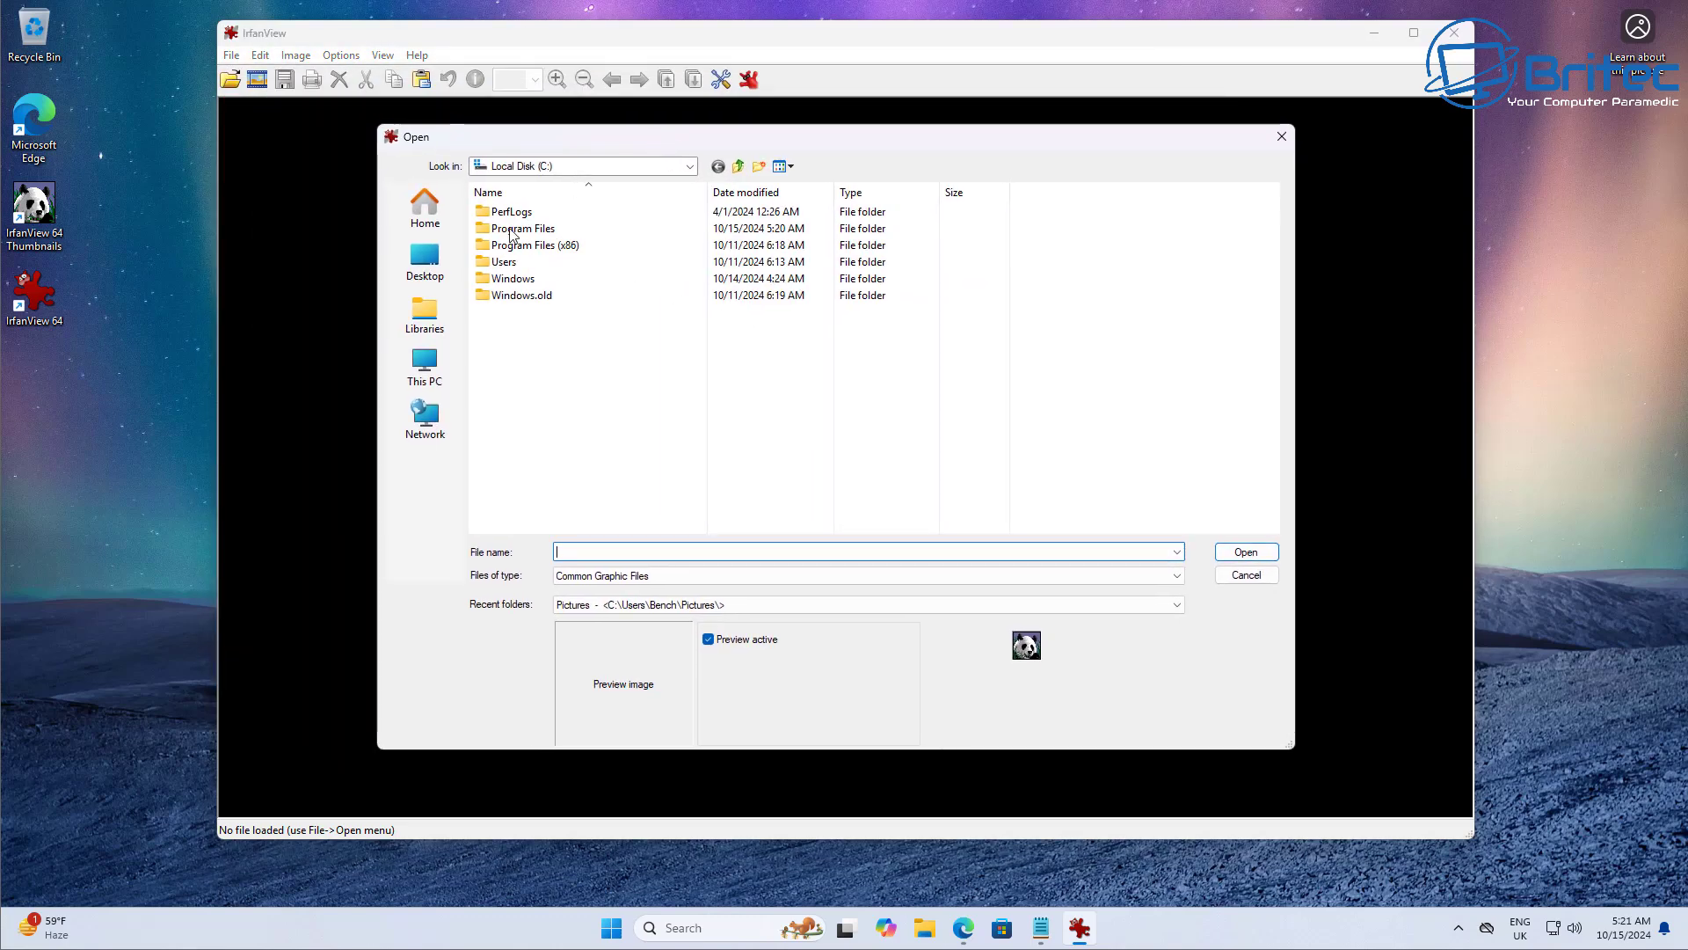
{"action": "left_click", "coordinate": [442, 362]}
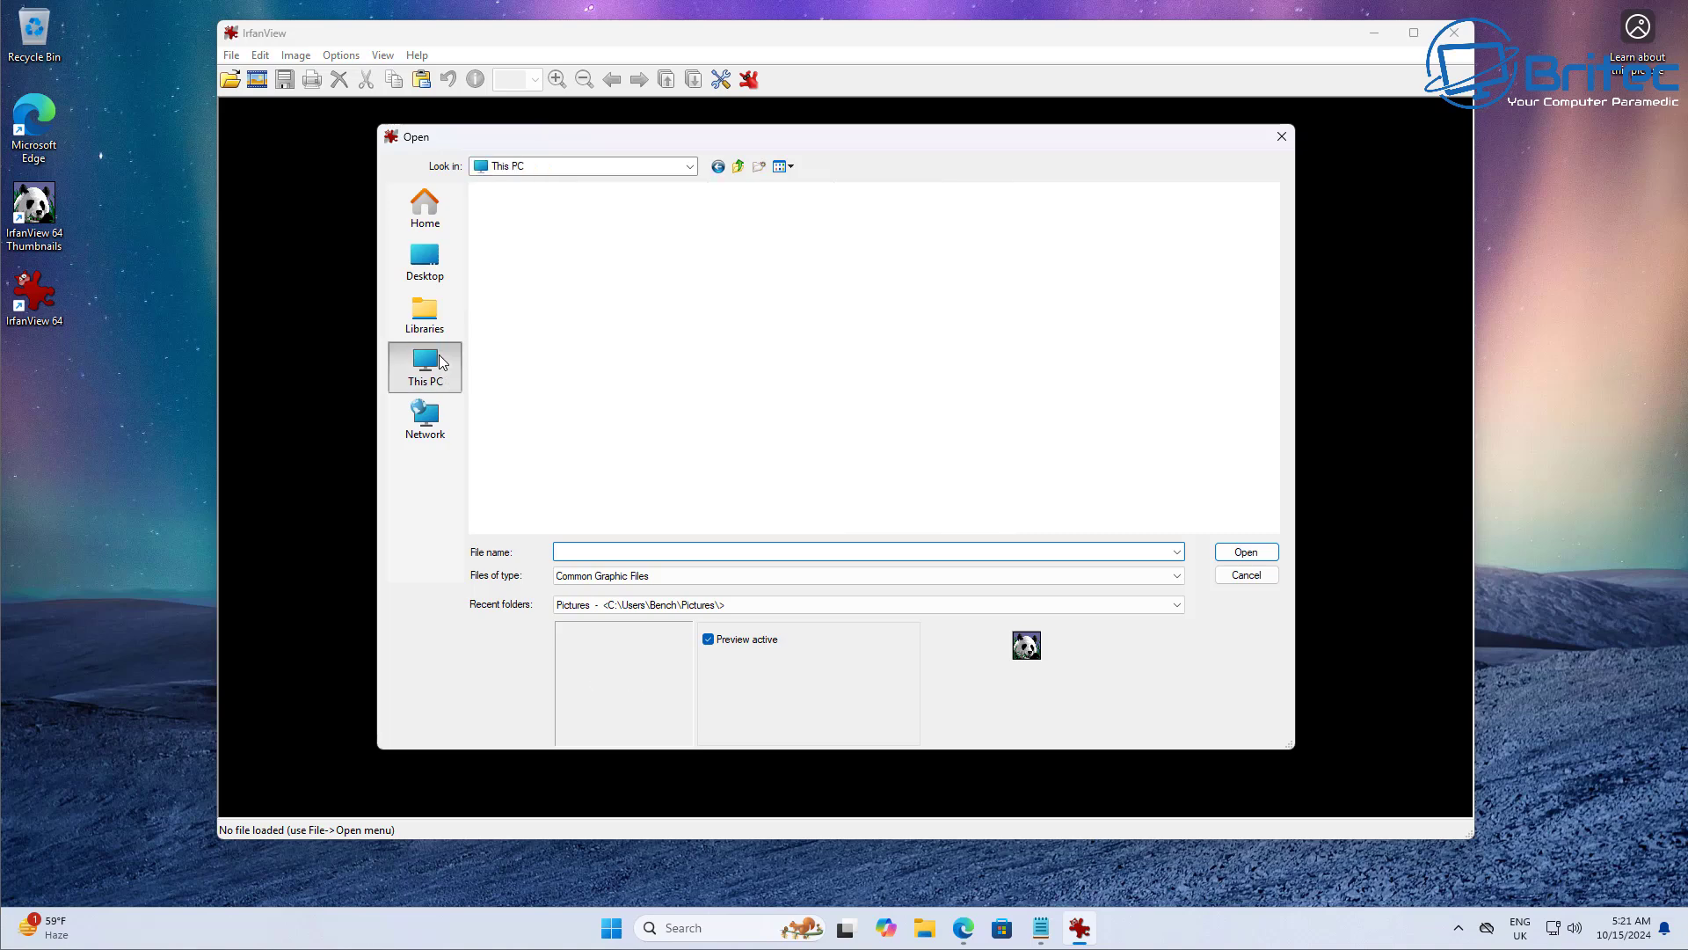
{"action": "left_click", "coordinate": [425, 207]}
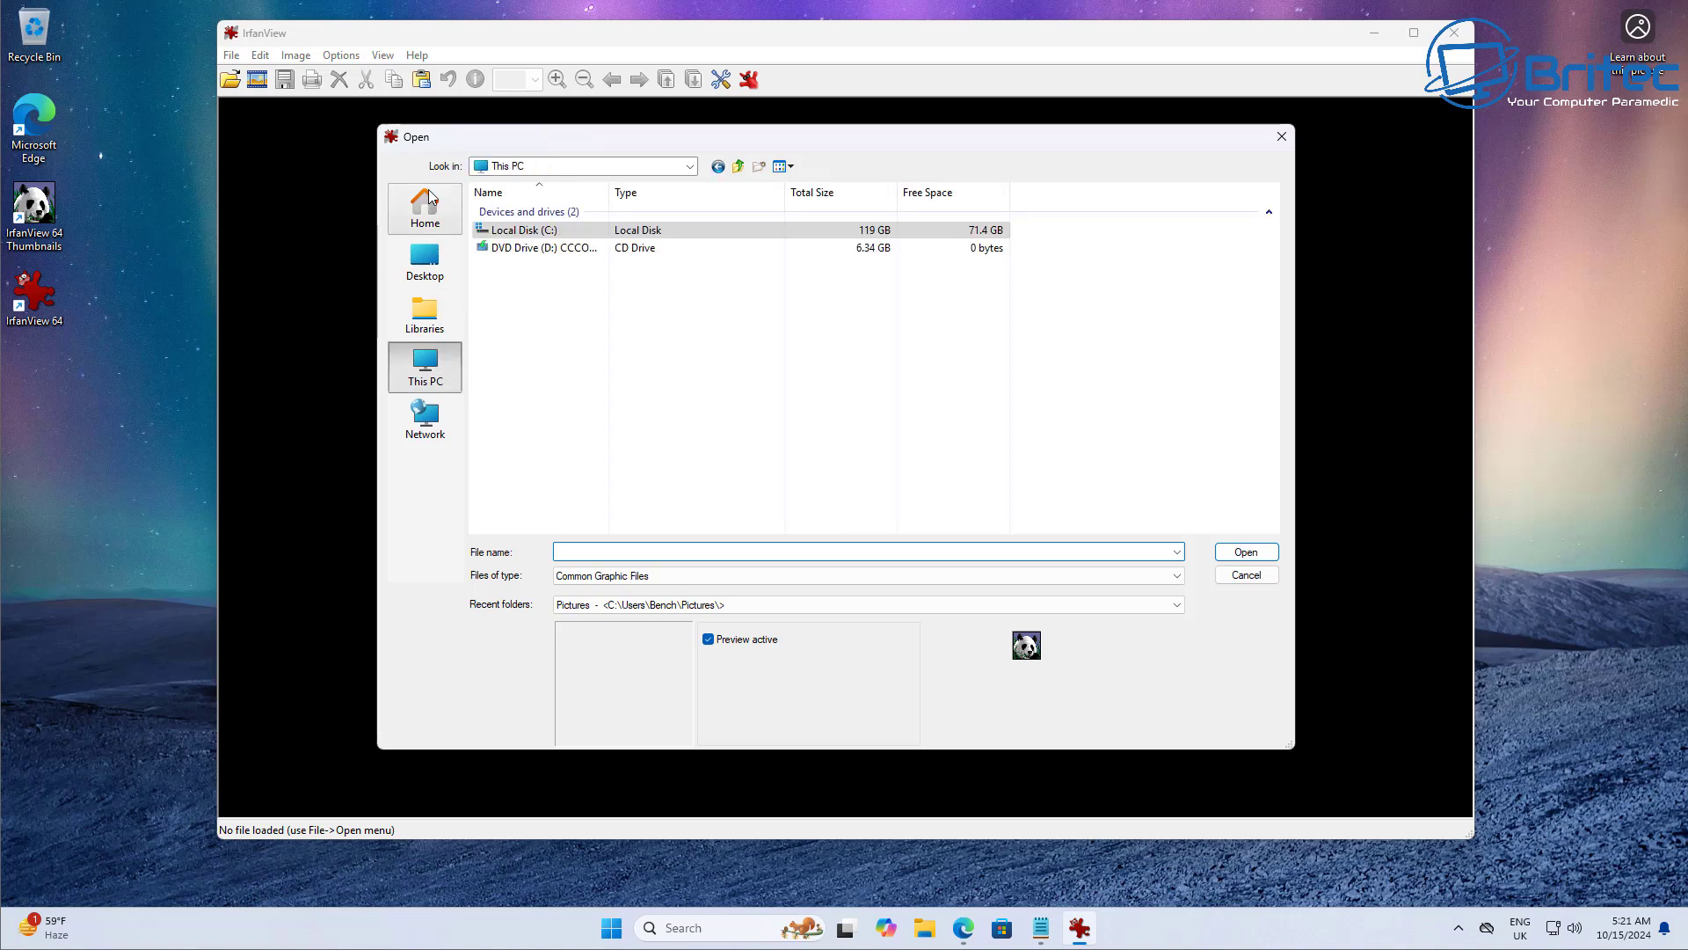
{"action": "double_click", "coordinate": [517, 287]}
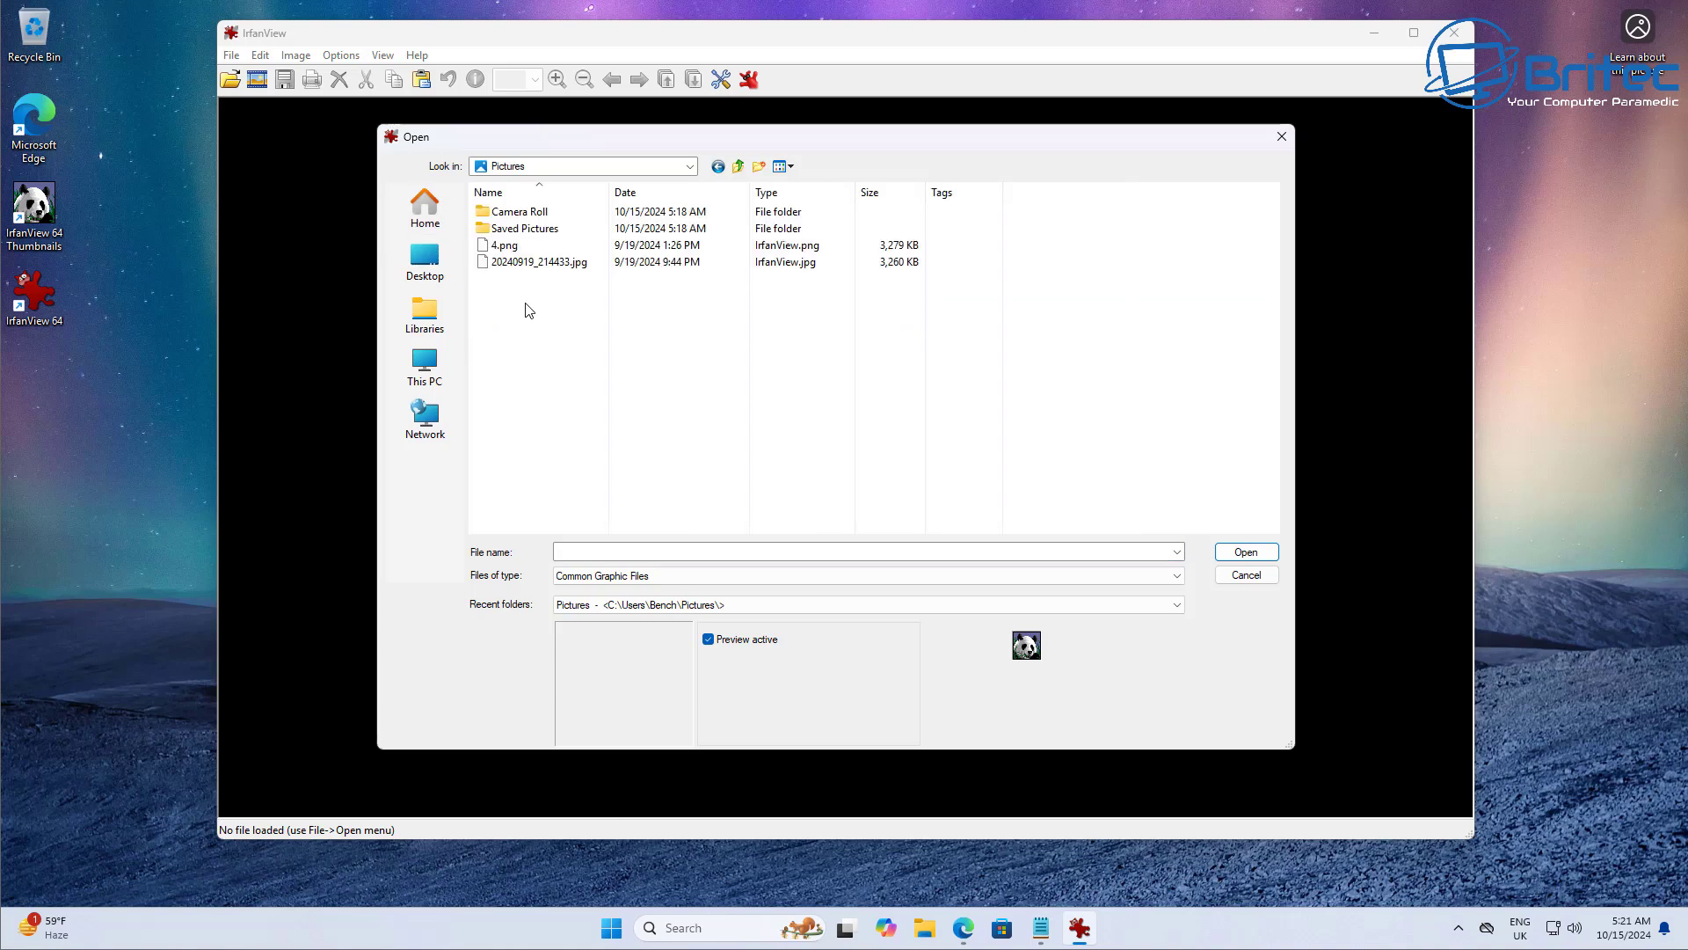
{"action": "left_click", "coordinate": [518, 246]}
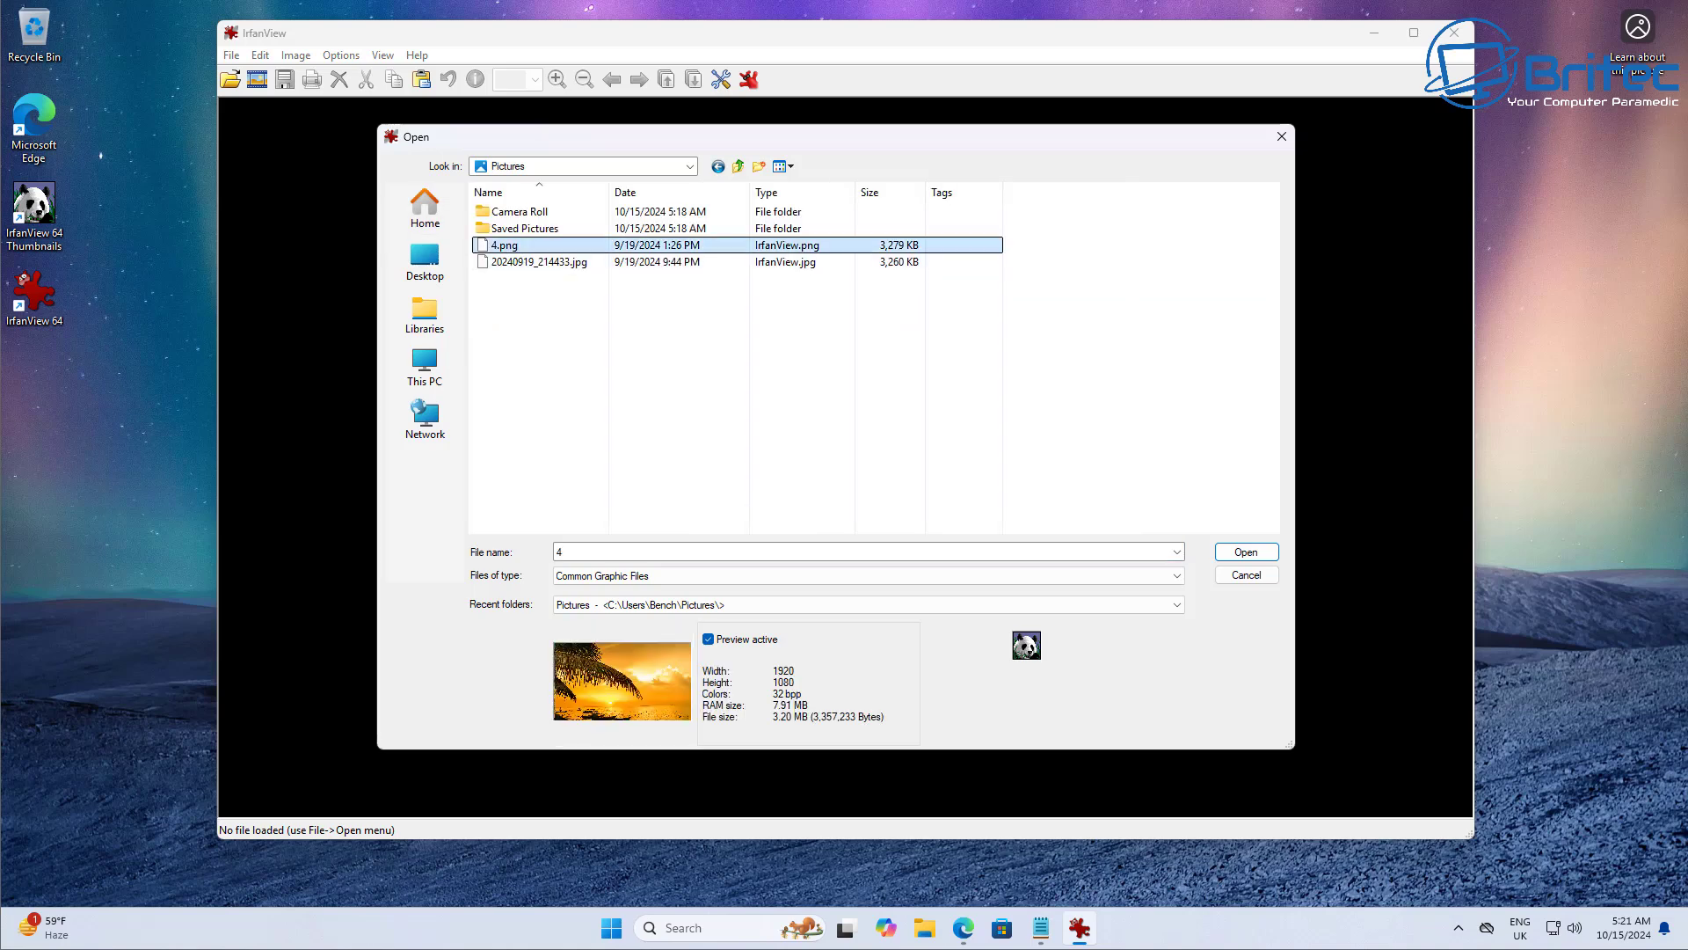
{"action": "left_click", "coordinate": [1240, 553]}
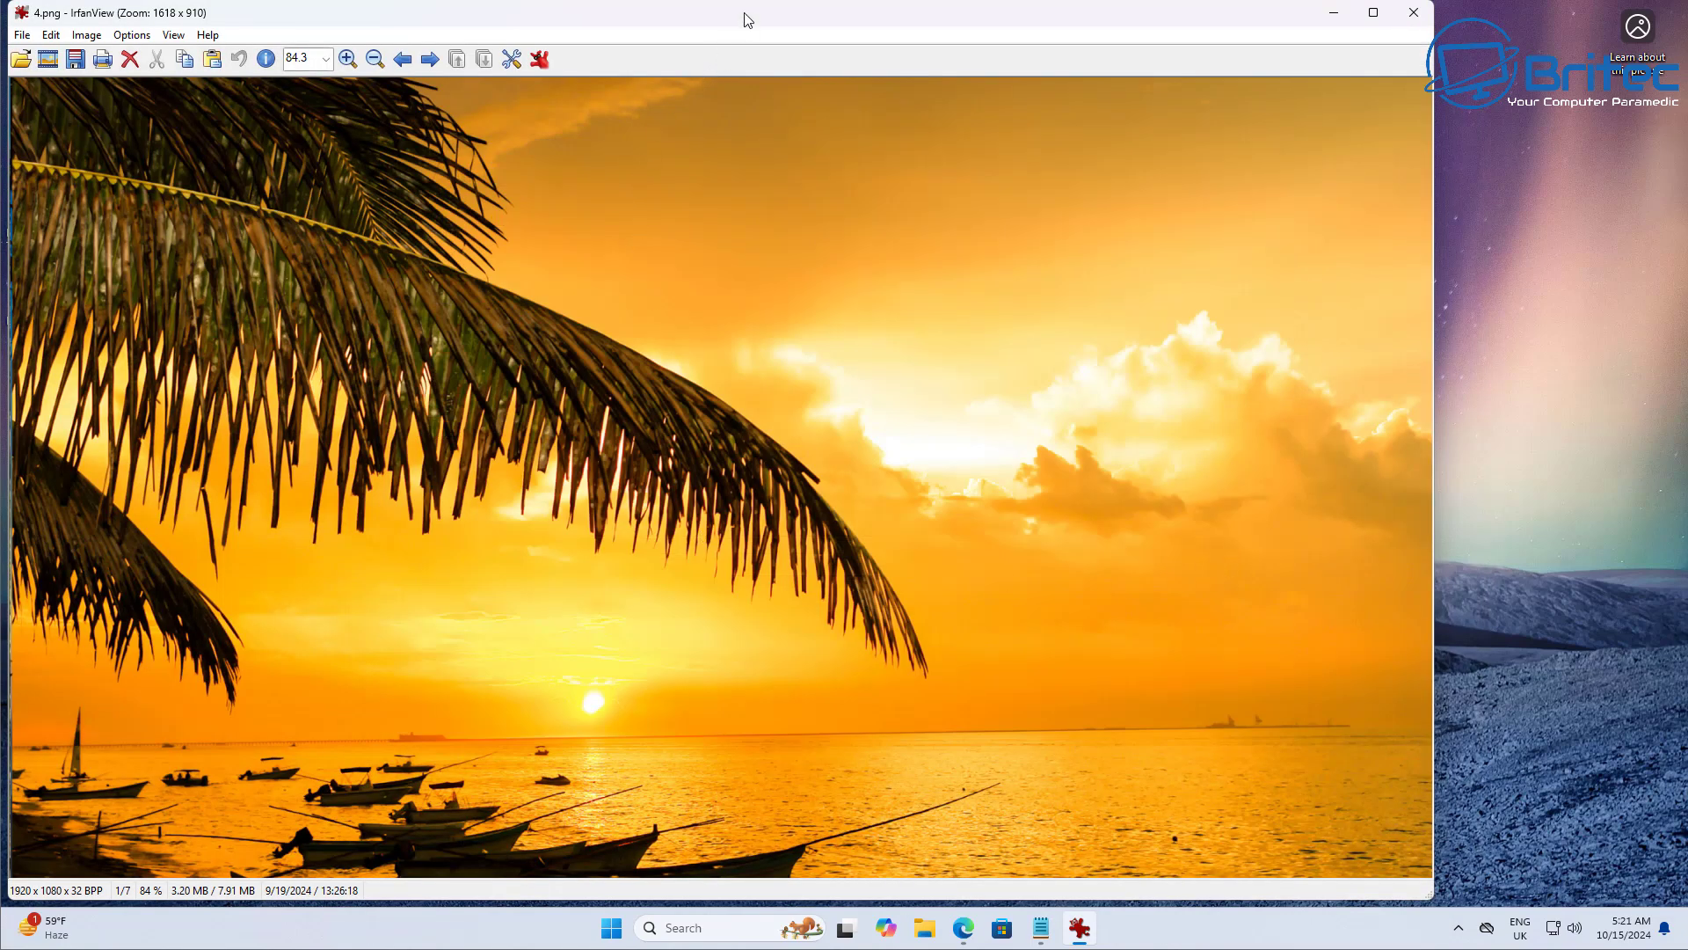
- Move the viewer aside, show the status bar, zoom out the sunset photo, and reposition the window
{"action": "left_click_drag", "start_coordinate": [748, 20], "coordinate": [888, 40]}
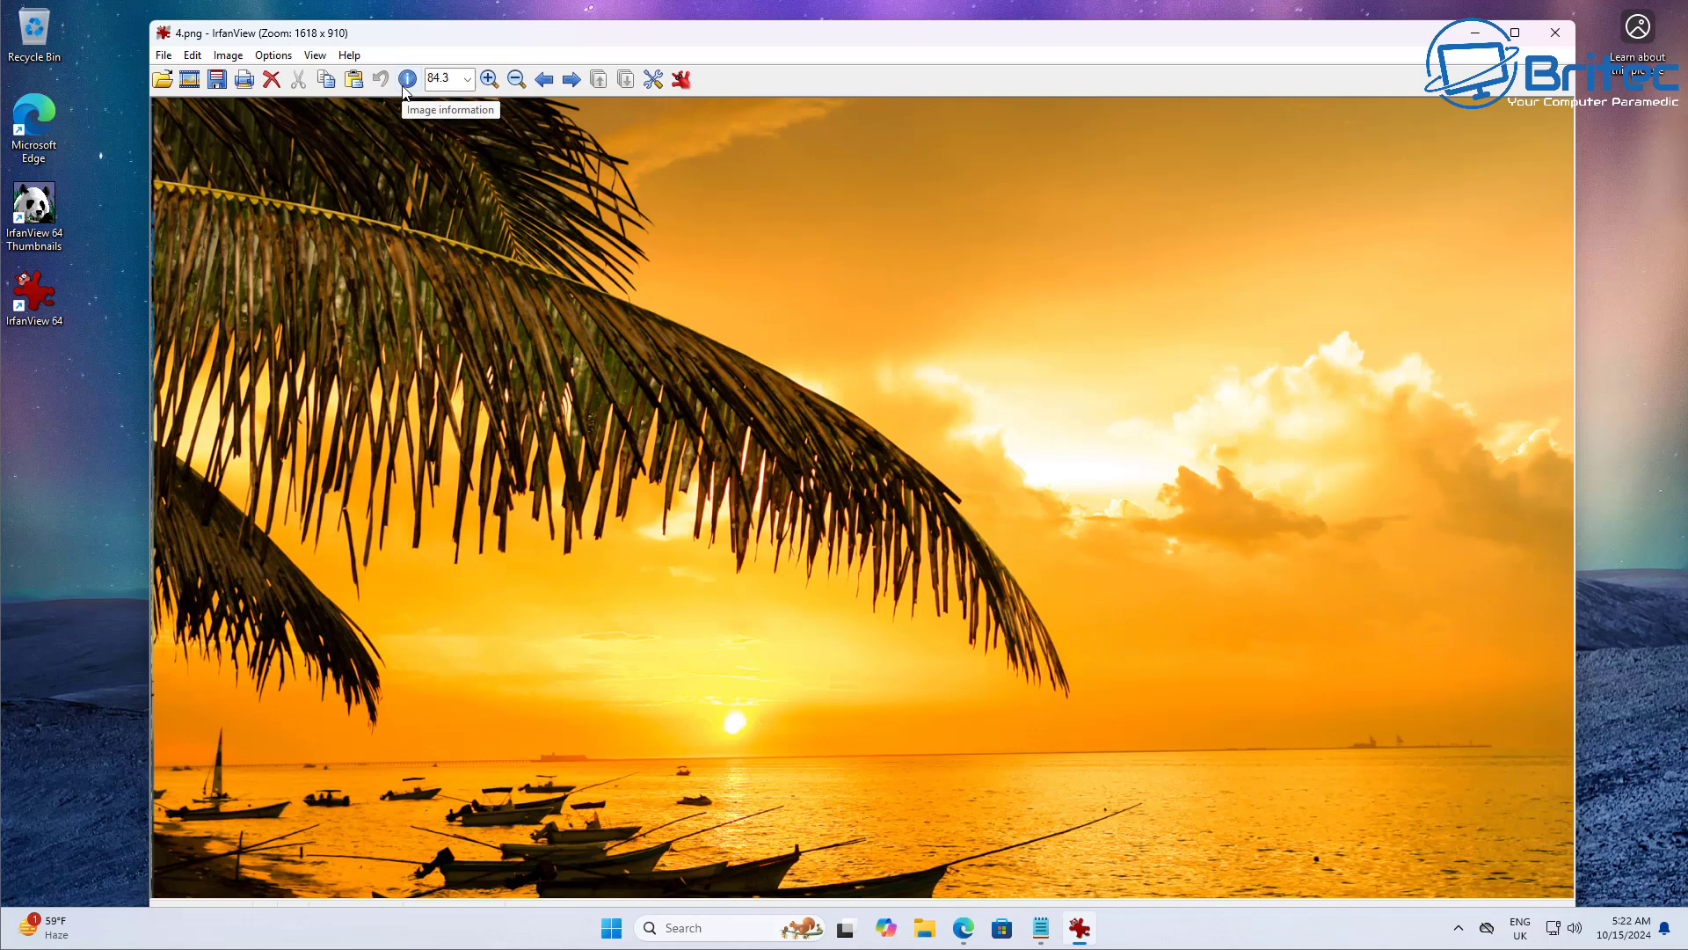
{"action": "key", "text": "shift+s"}
{"action": "left_click", "coordinate": [516, 59]}
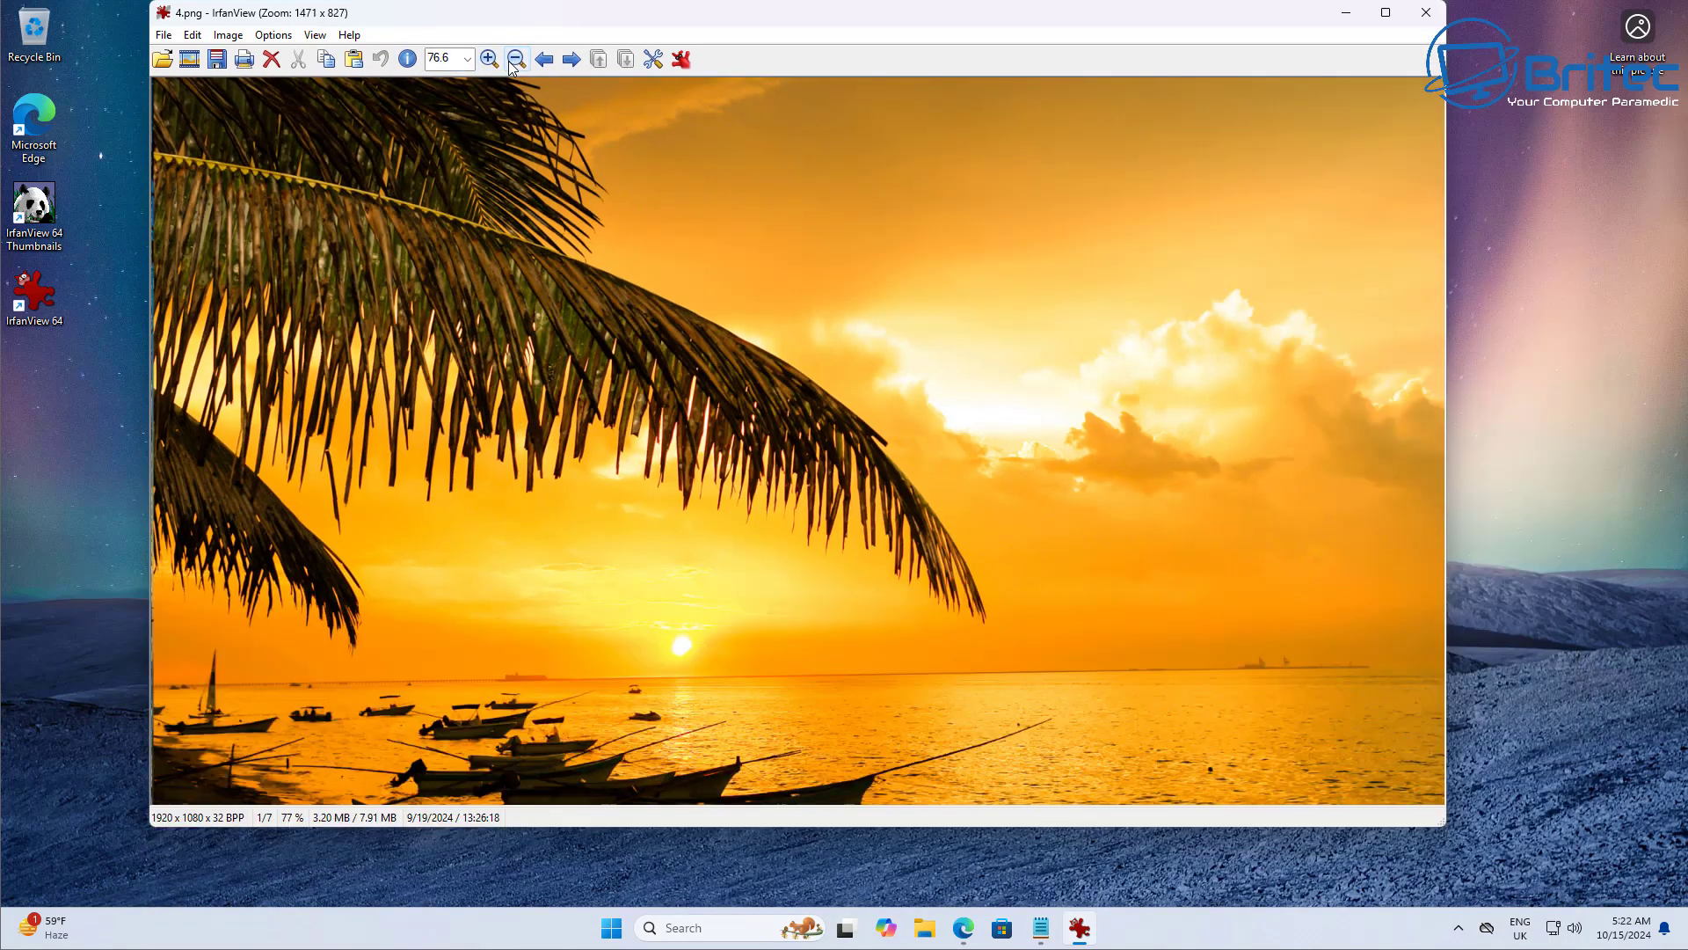
{"action": "left_click_drag", "start_coordinate": [522, 25], "coordinate": [520, 69]}
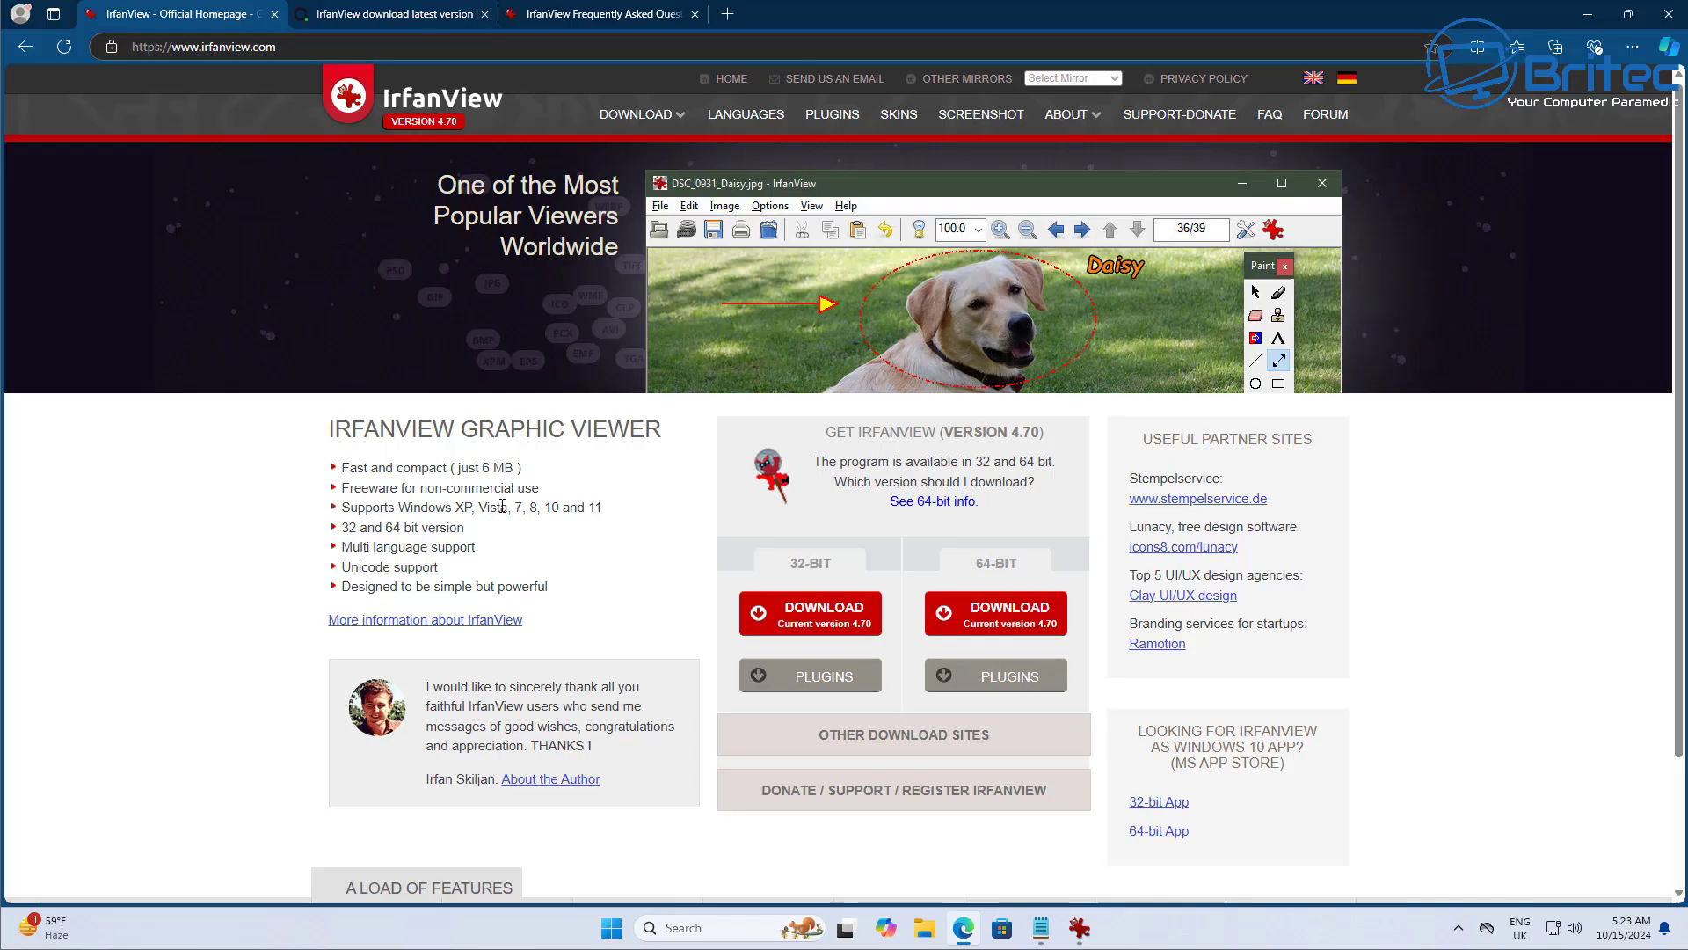
- Download and run the 64-bit plugins installer from irfanview.com, approving the UAC prompt, then minimise Edge
{"action": "left_click", "coordinate": [972, 687]}
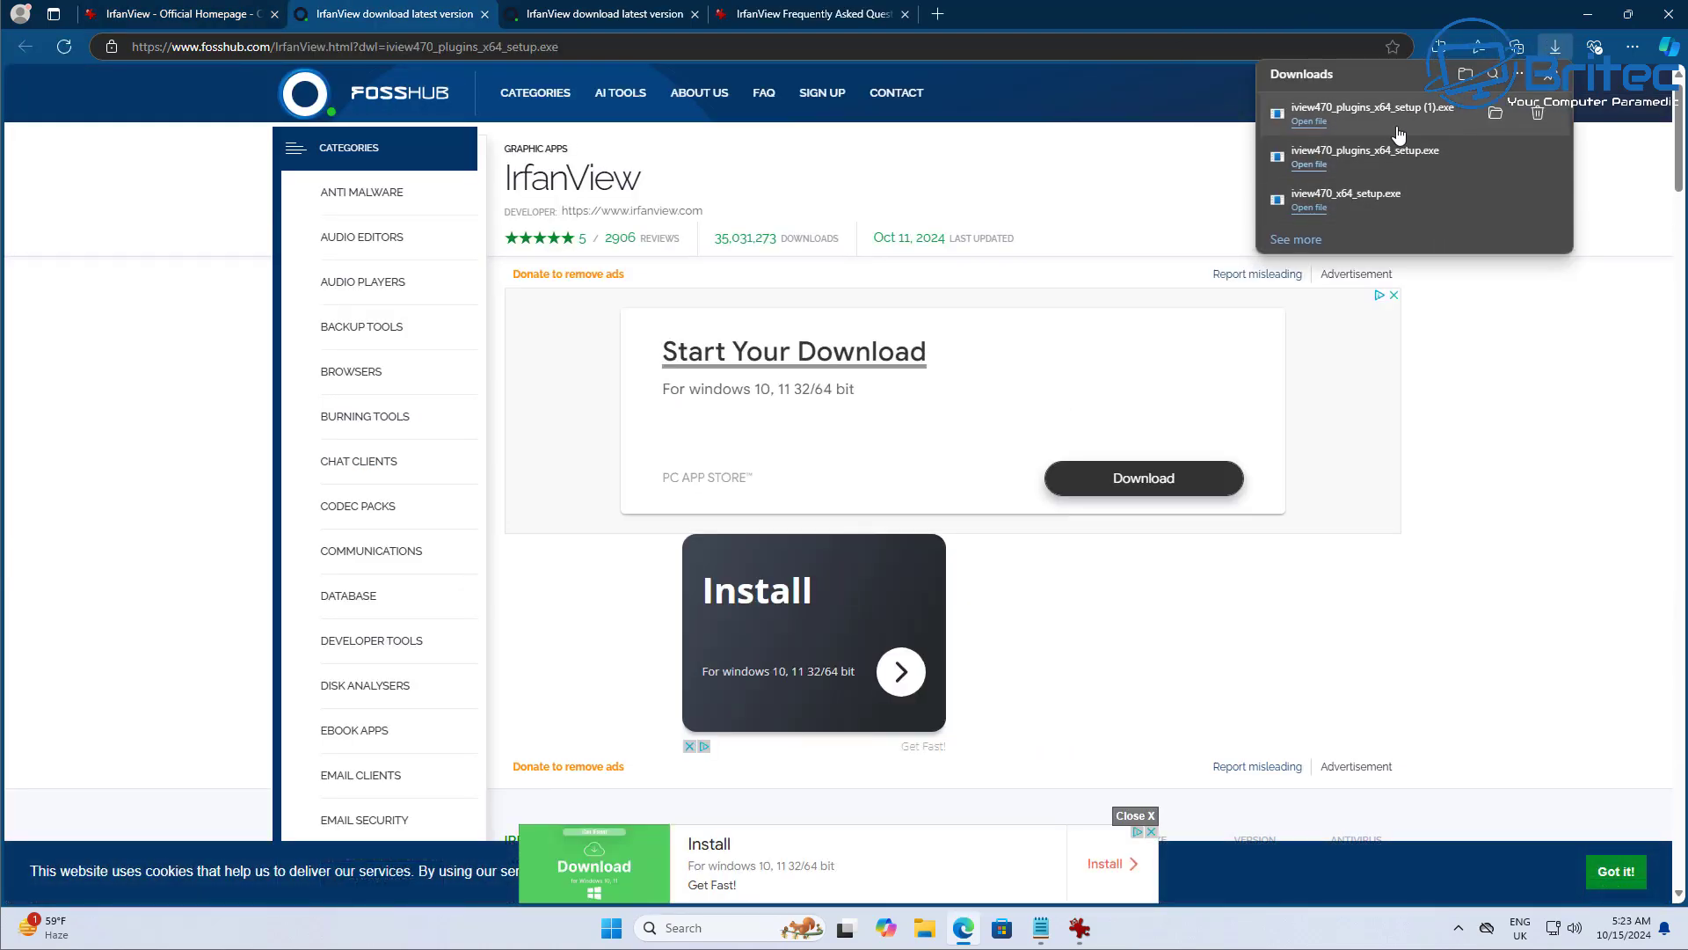
{"action": "left_click", "coordinate": [1360, 121]}
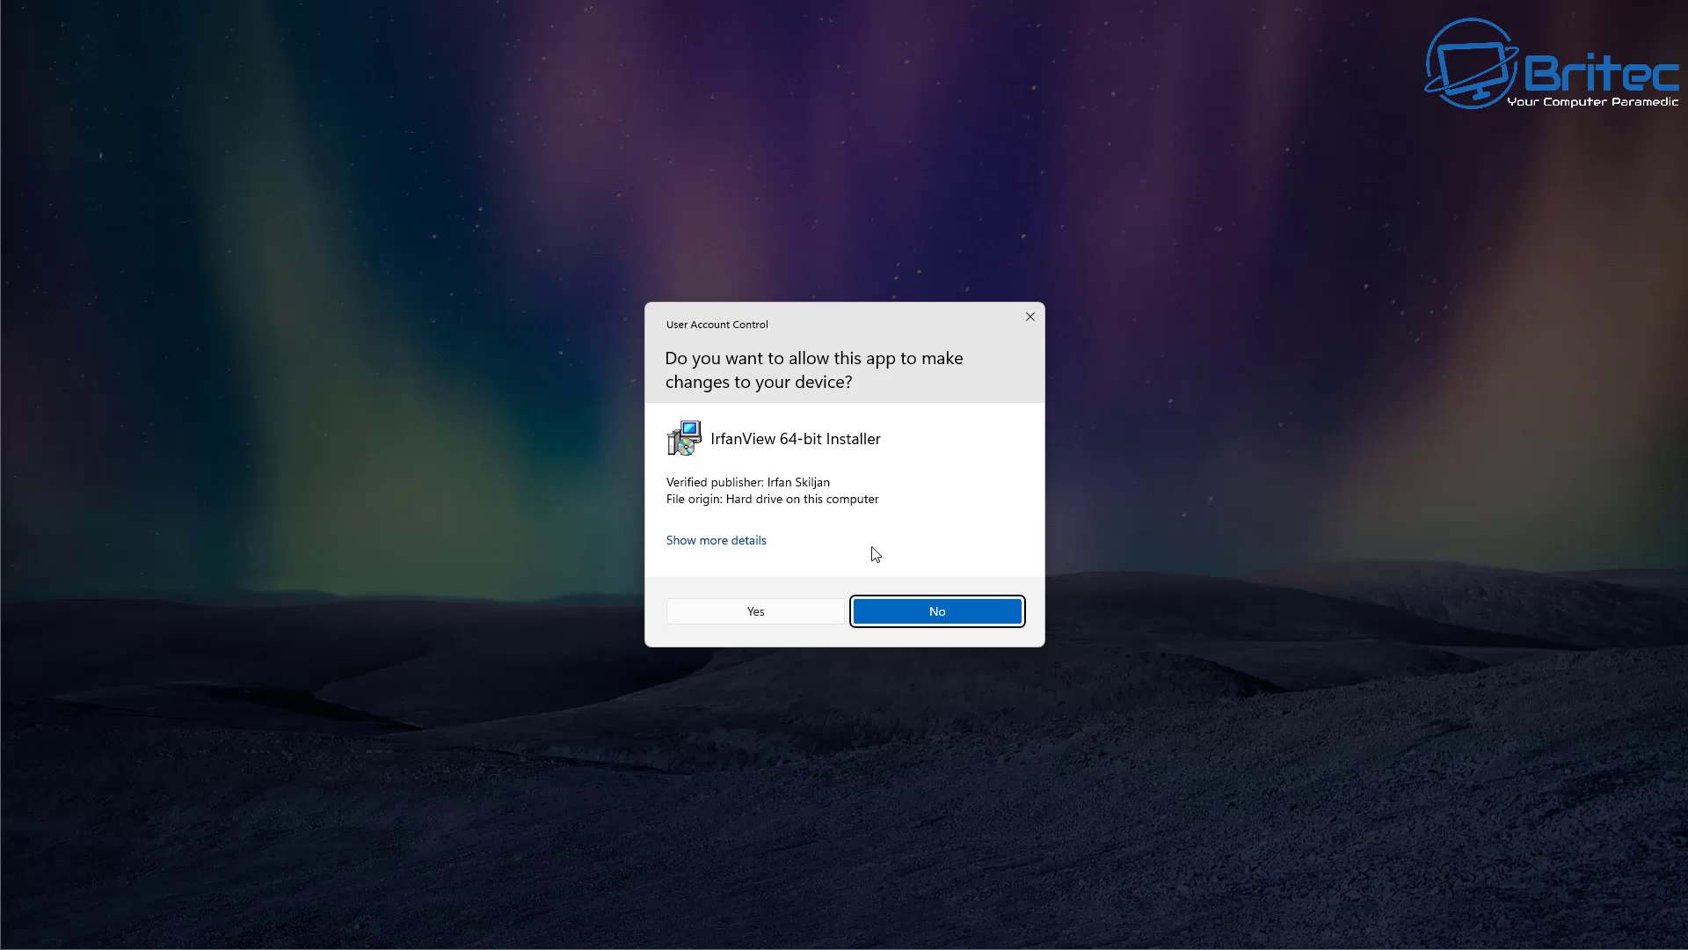
{"action": "left_click", "coordinate": [784, 620]}
{"action": "left_click", "coordinate": [1590, 18]}
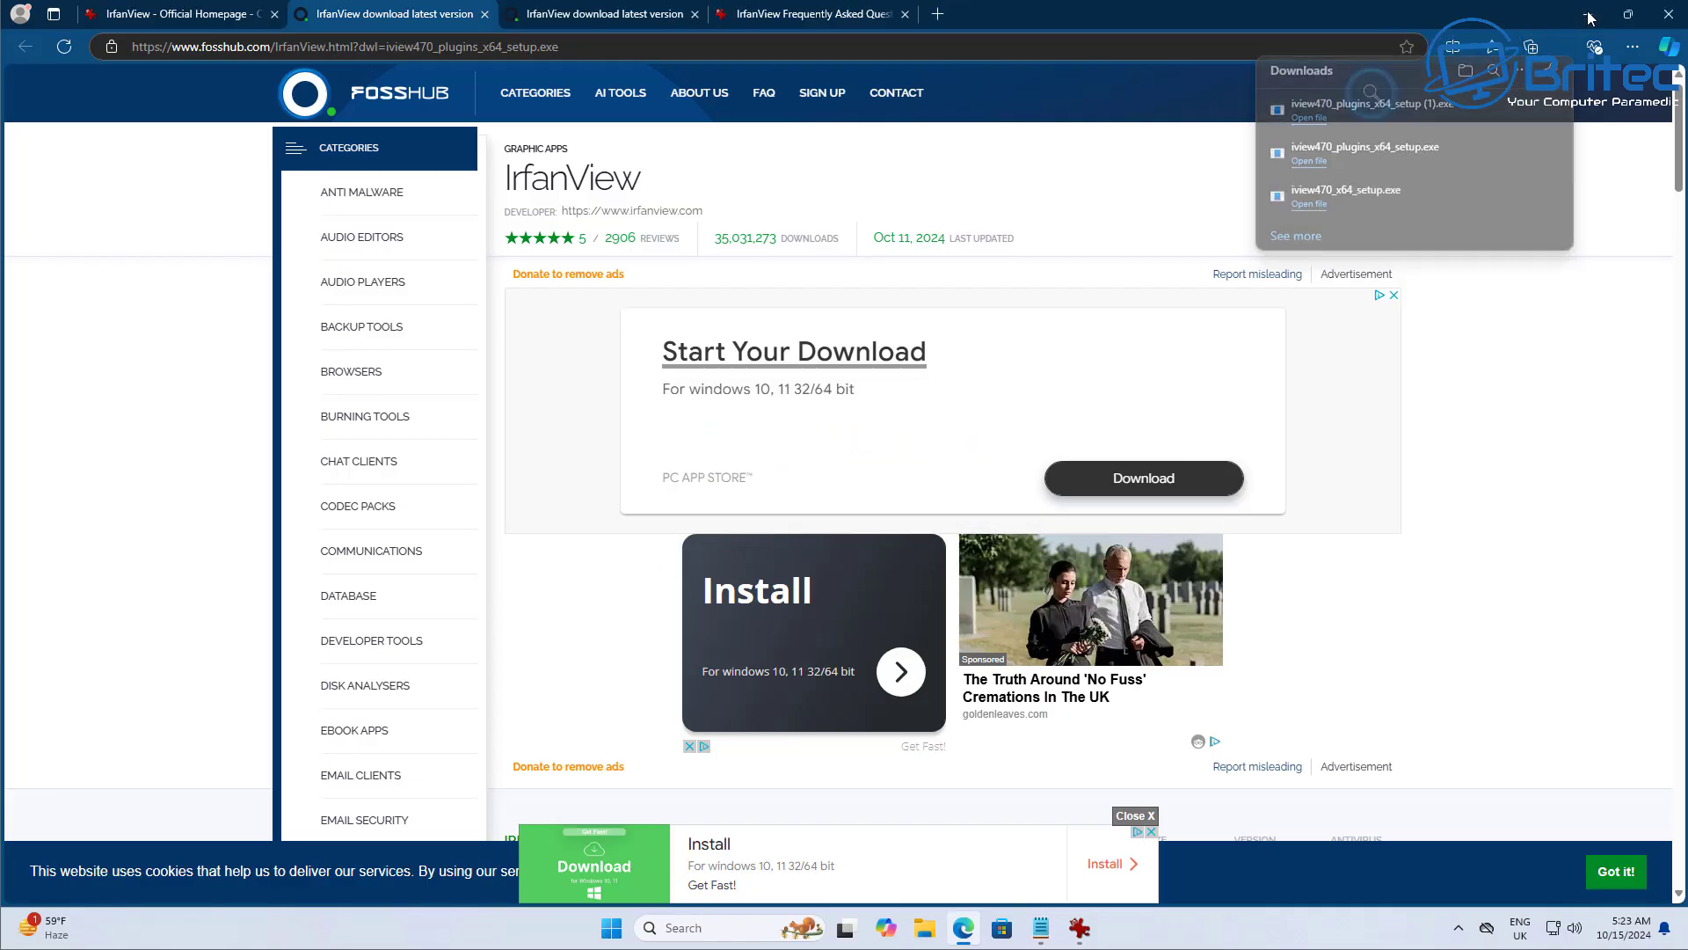
{"action": "left_click", "coordinate": [1589, 15]}
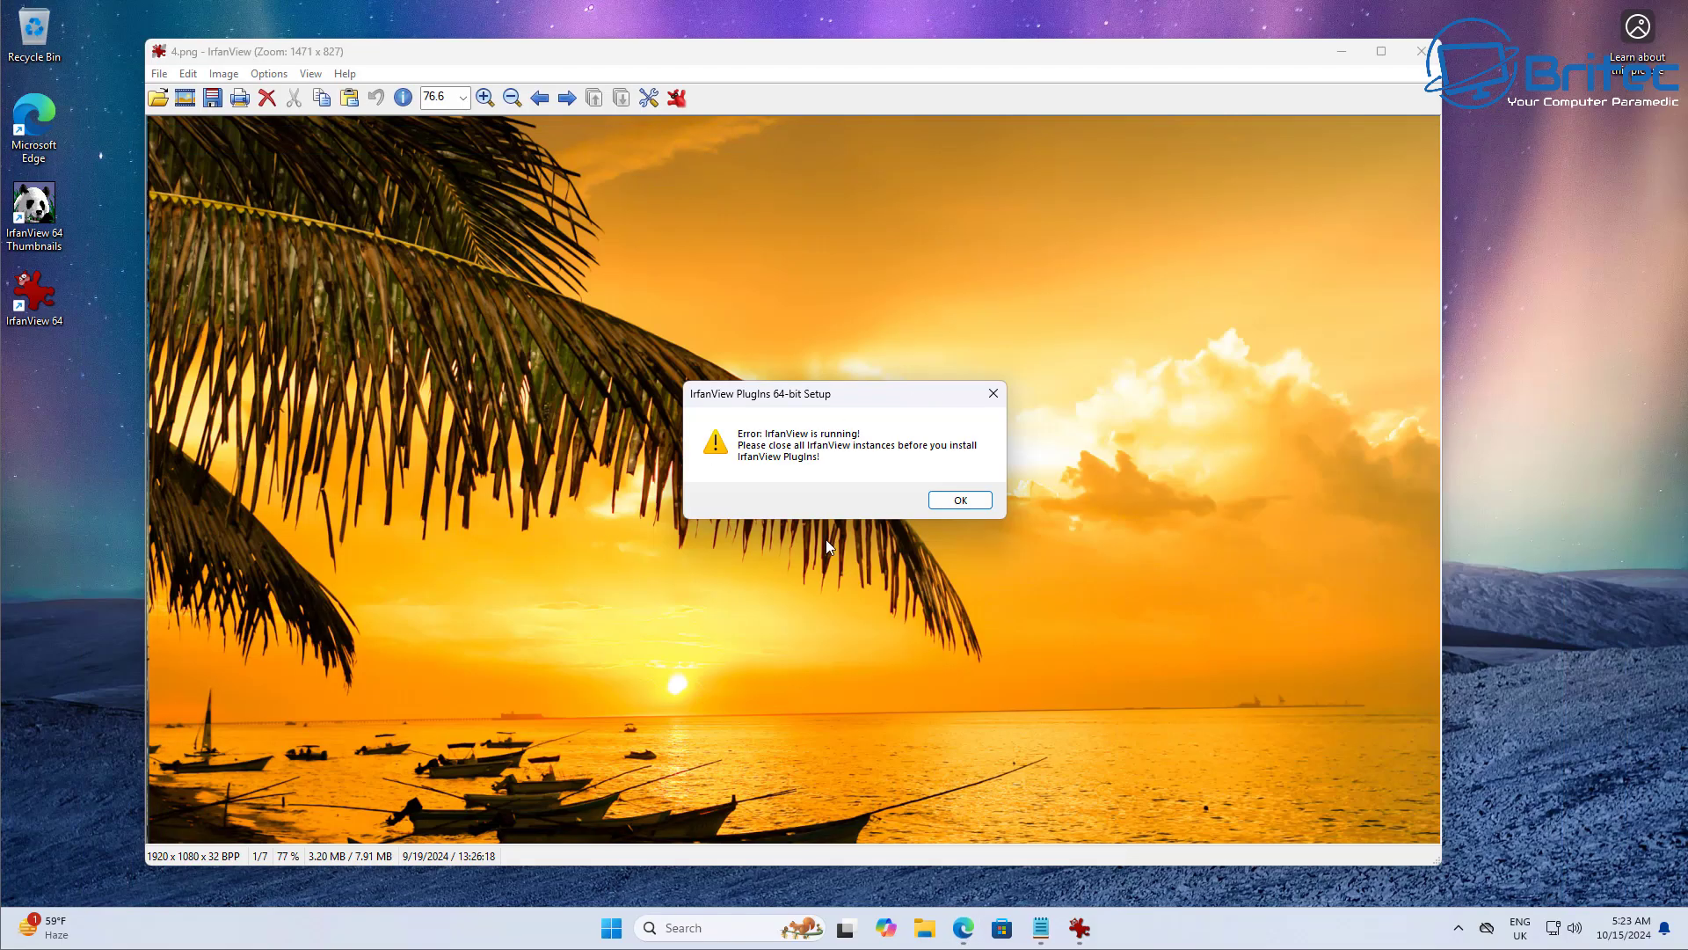
- Close the running IrfanView and install the 64-bit plugins into C:\Program Files\IrfanView
{"action": "left_click", "coordinate": [961, 499]}
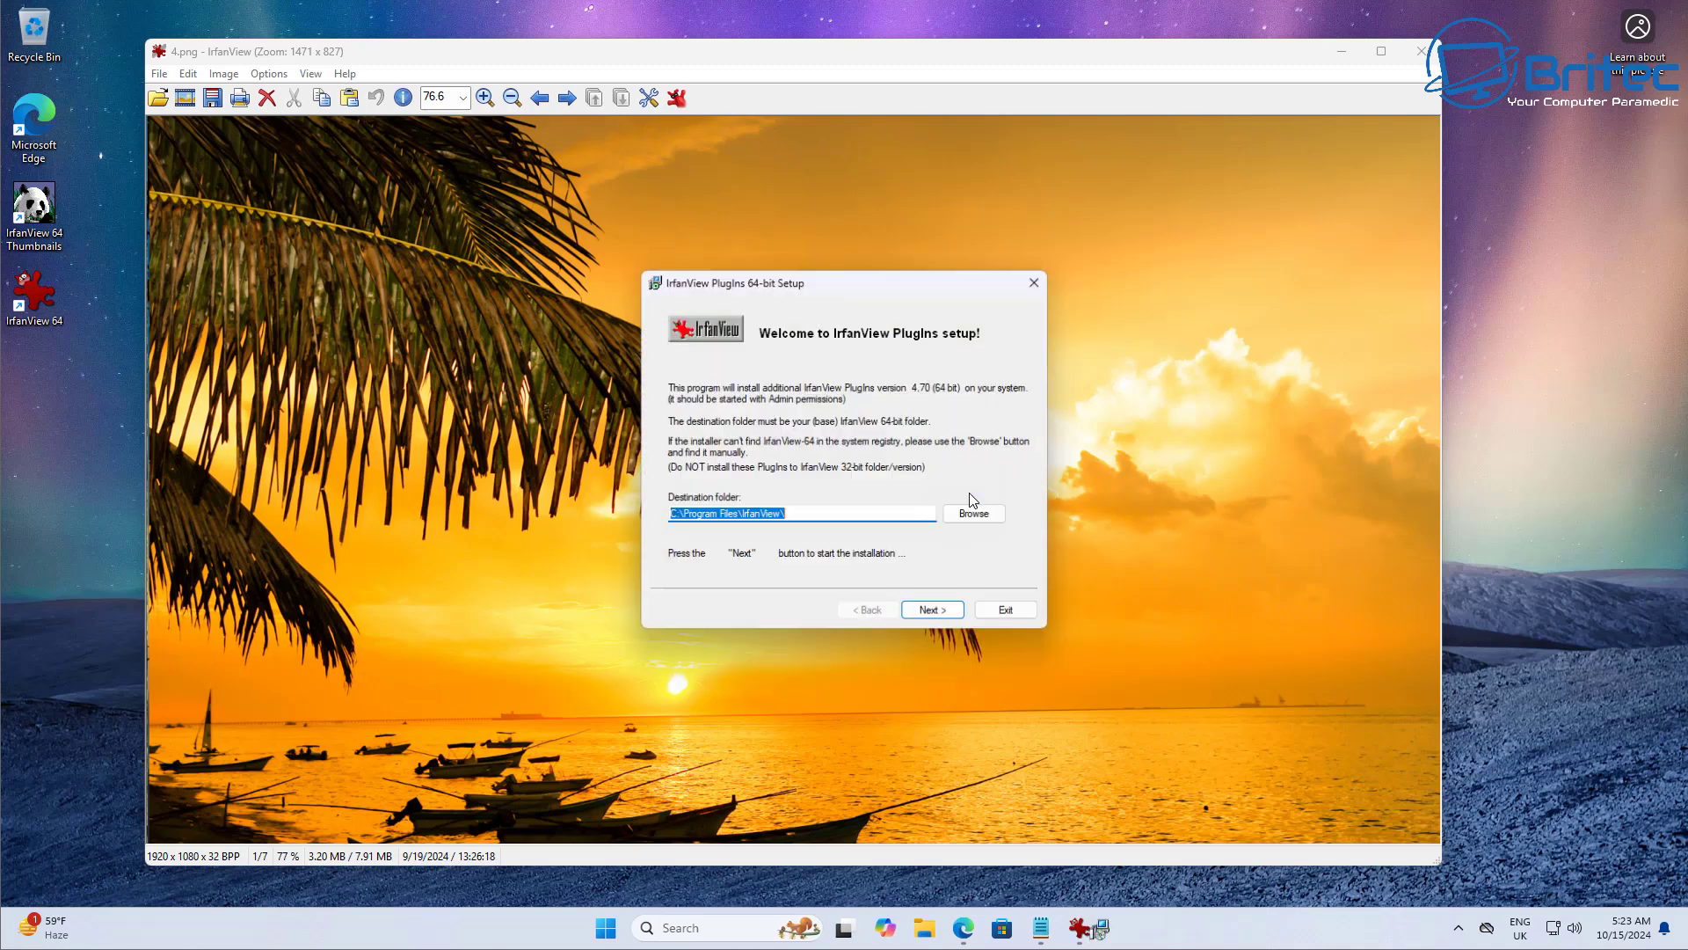
{"action": "left_click", "coordinate": [1418, 52]}
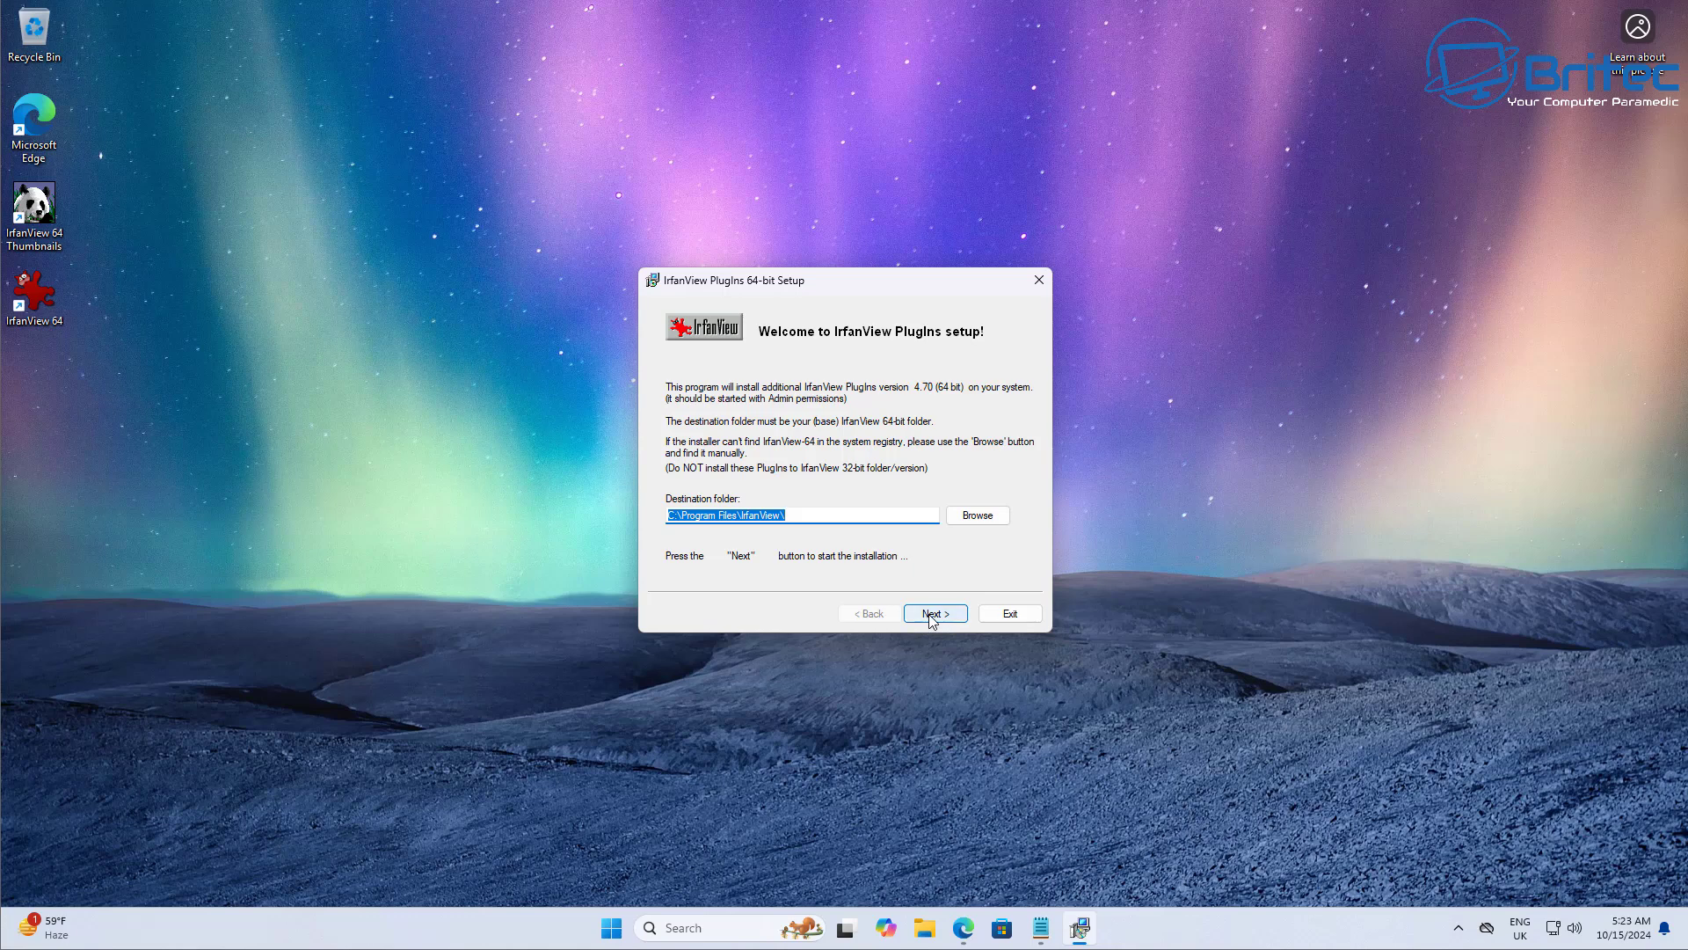
{"action": "left_click", "coordinate": [933, 615]}
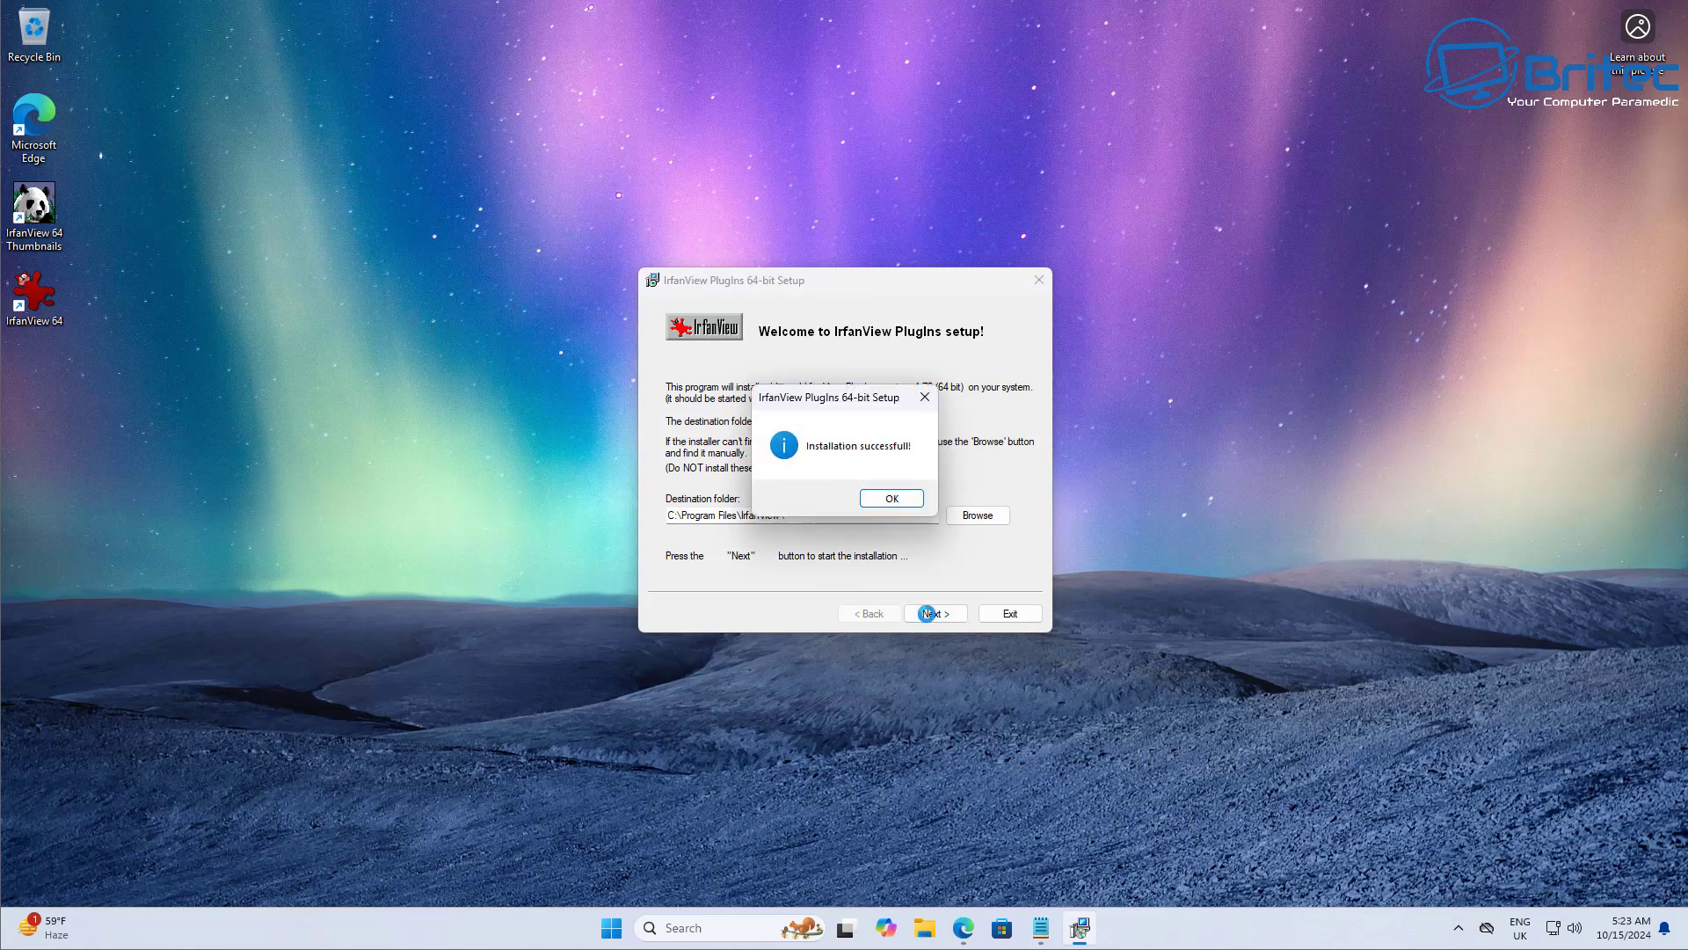
{"action": "left_click", "coordinate": [892, 499]}
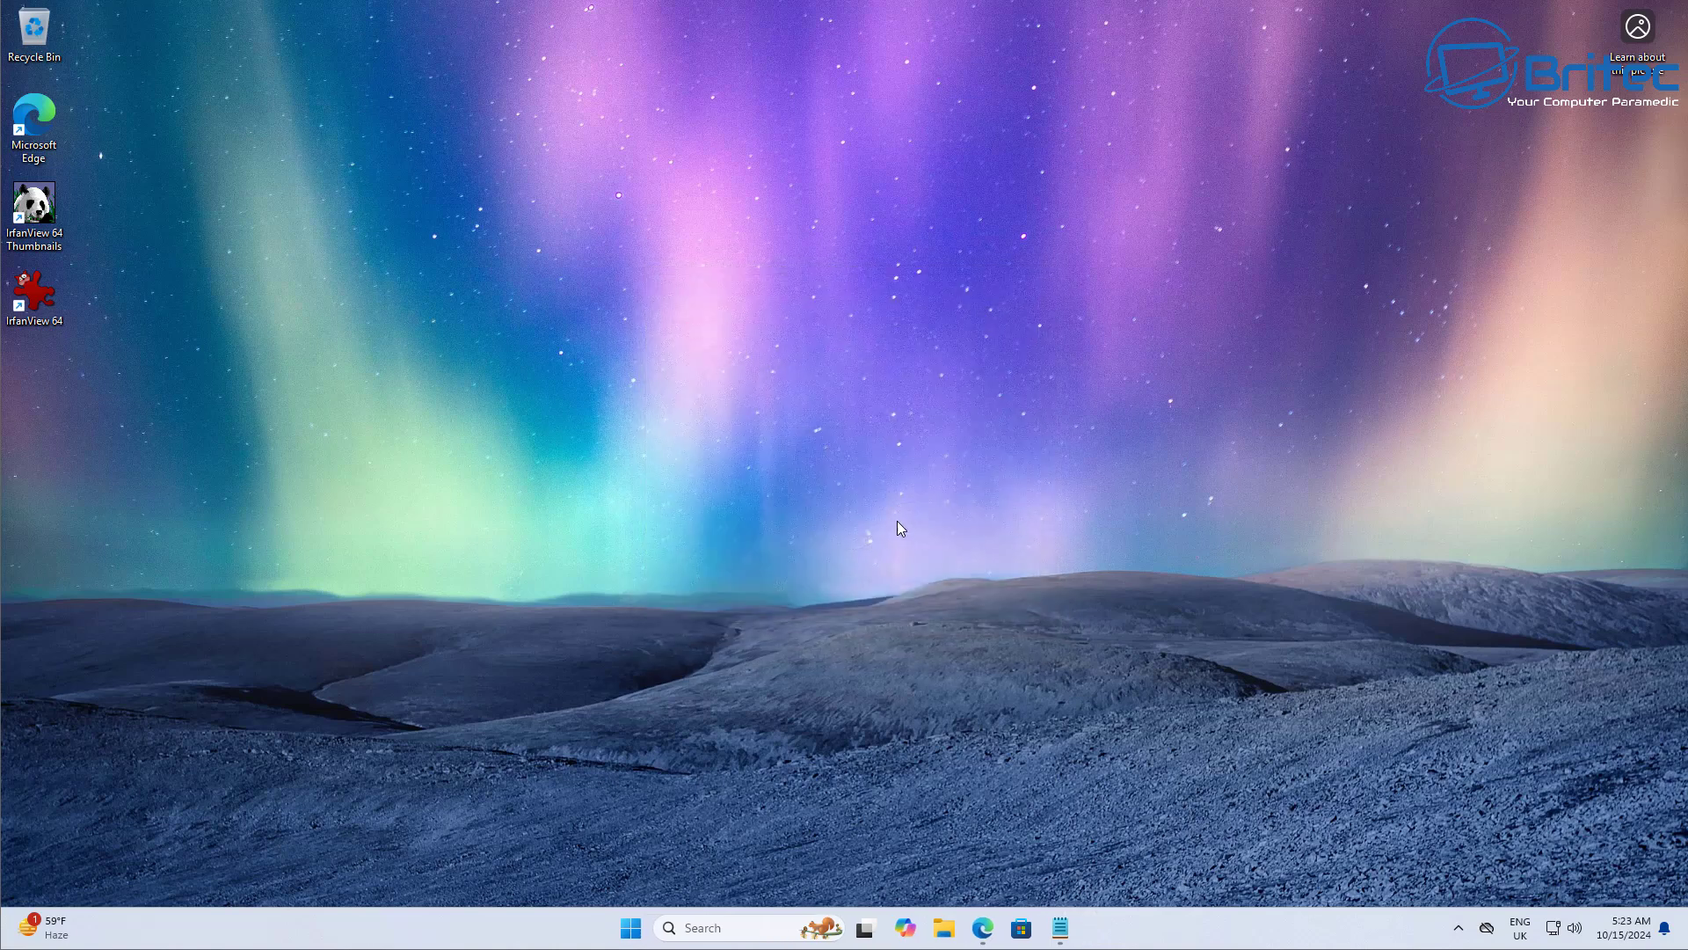
- Launch IrfanView 64 and open the sunset image 4.png from the Pictures folder
{"action": "double_click", "coordinate": [36, 299]}
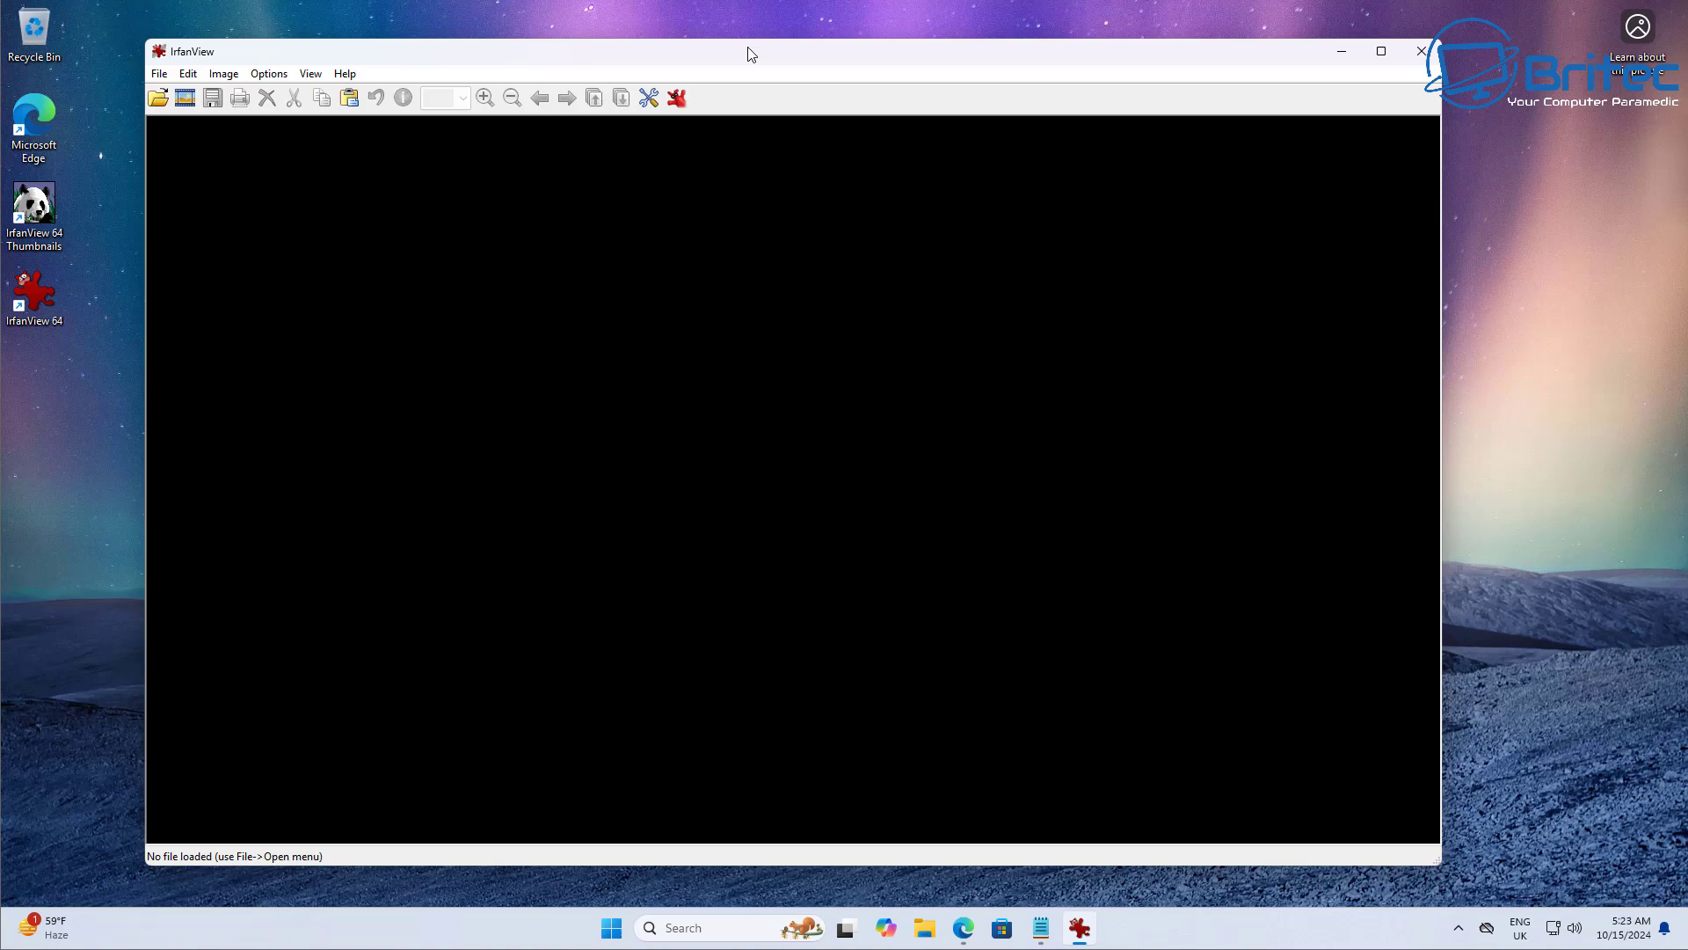
{"action": "left_click_drag", "start_coordinate": [828, 62], "coordinate": [889, 66]}
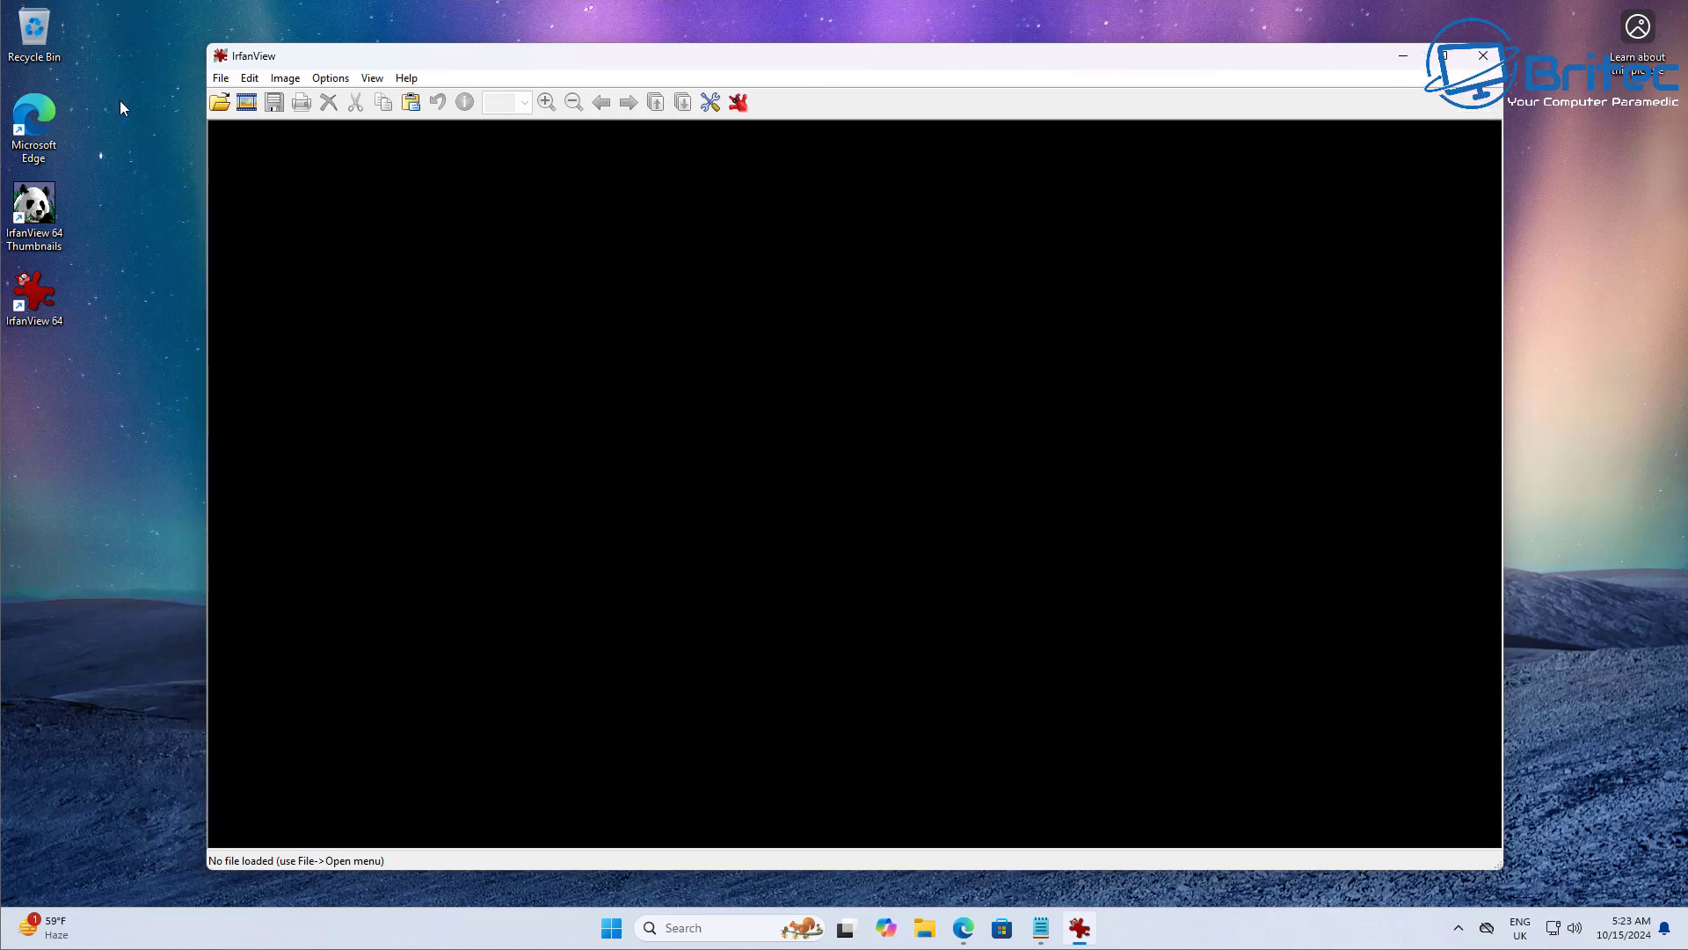
{"action": "left_click", "coordinate": [221, 78]}
{"action": "left_click", "coordinate": [235, 97]}
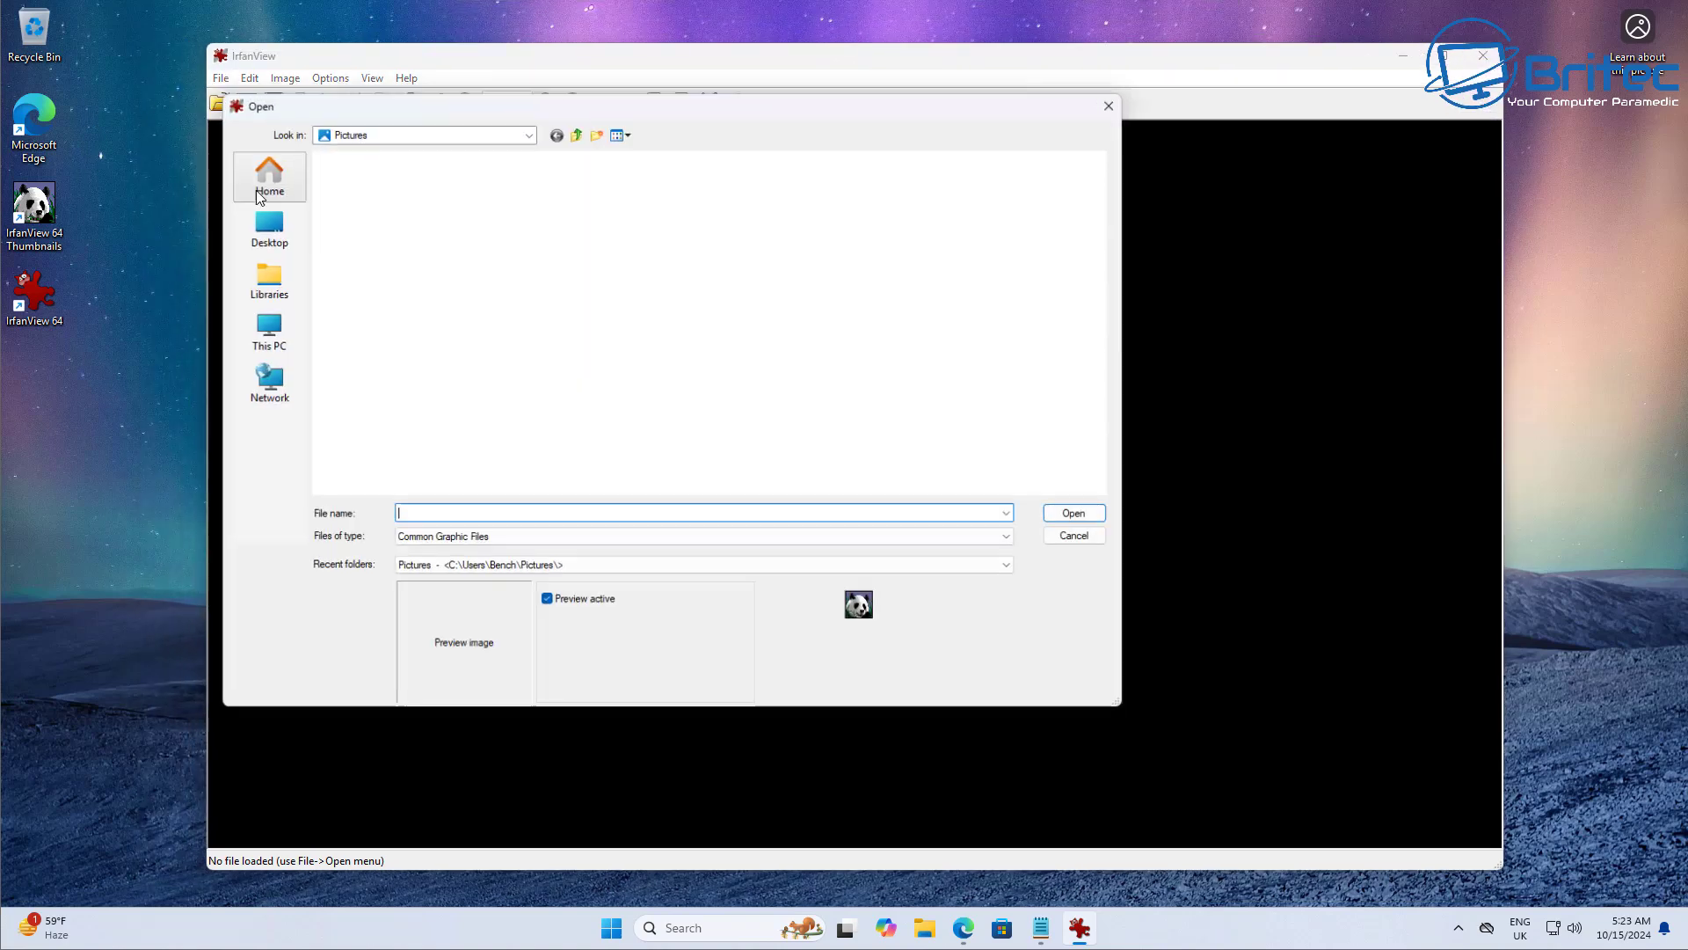
{"action": "left_click", "coordinate": [345, 209]}
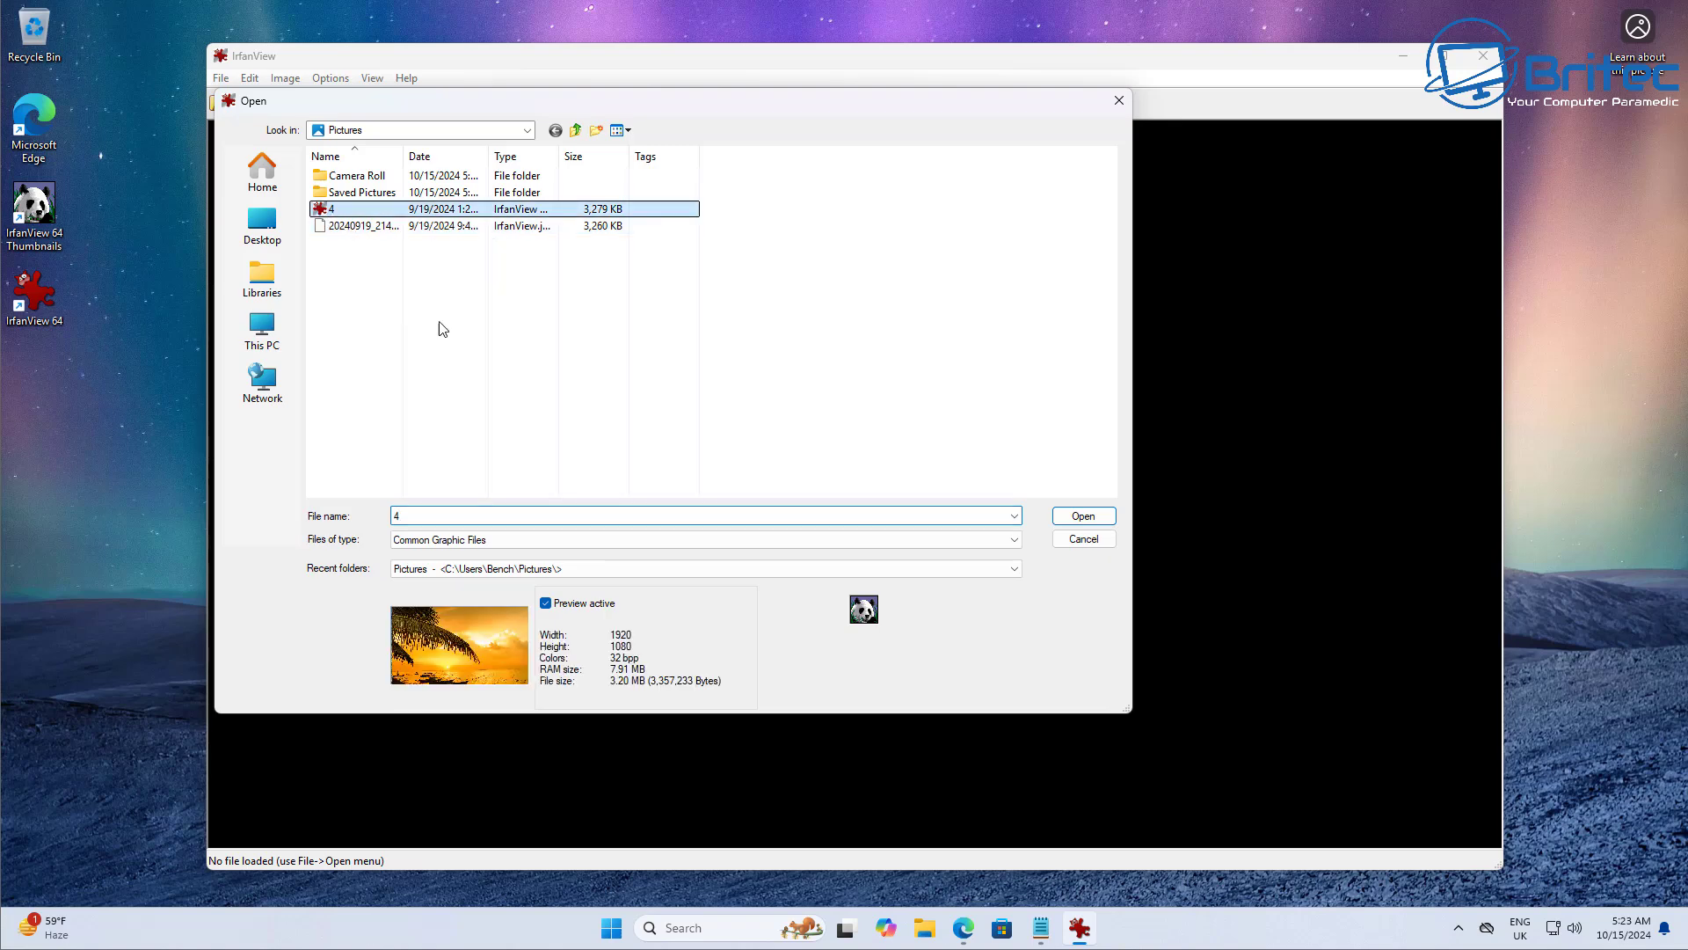
{"action": "key", "text": "Return"}
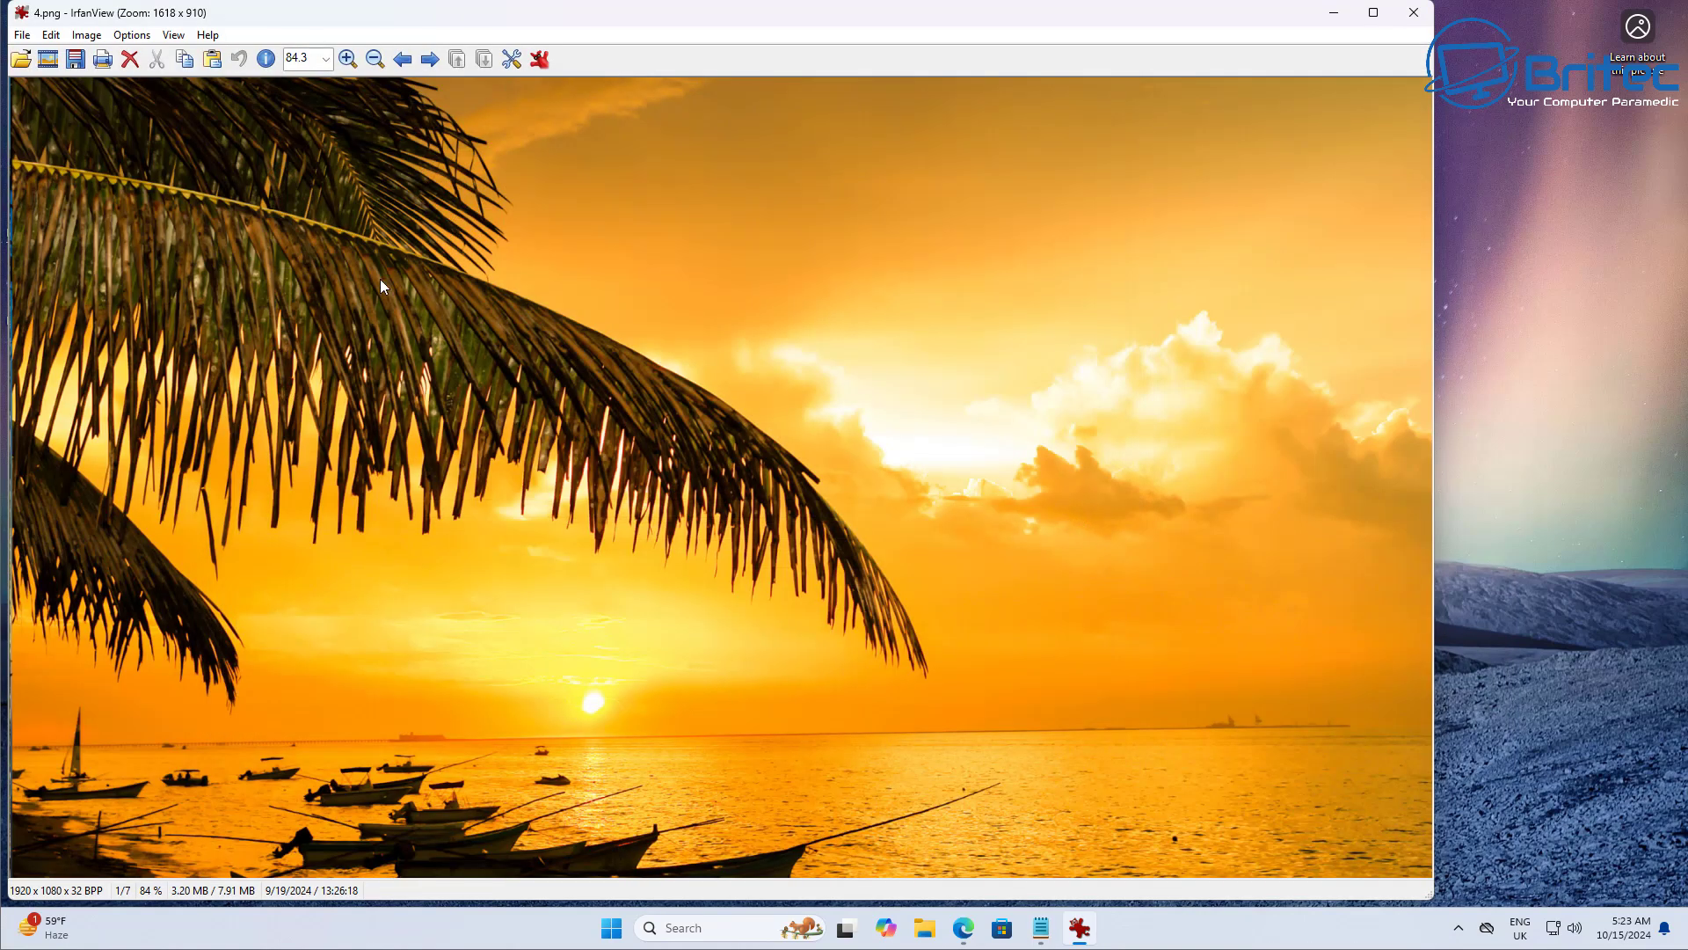
- Browse the Image menu's operations and plugin effects like AltaLux and Filter Factory, then the Edit menu
{"action": "left_click_drag", "start_coordinate": [547, 22], "coordinate": [644, 39]}
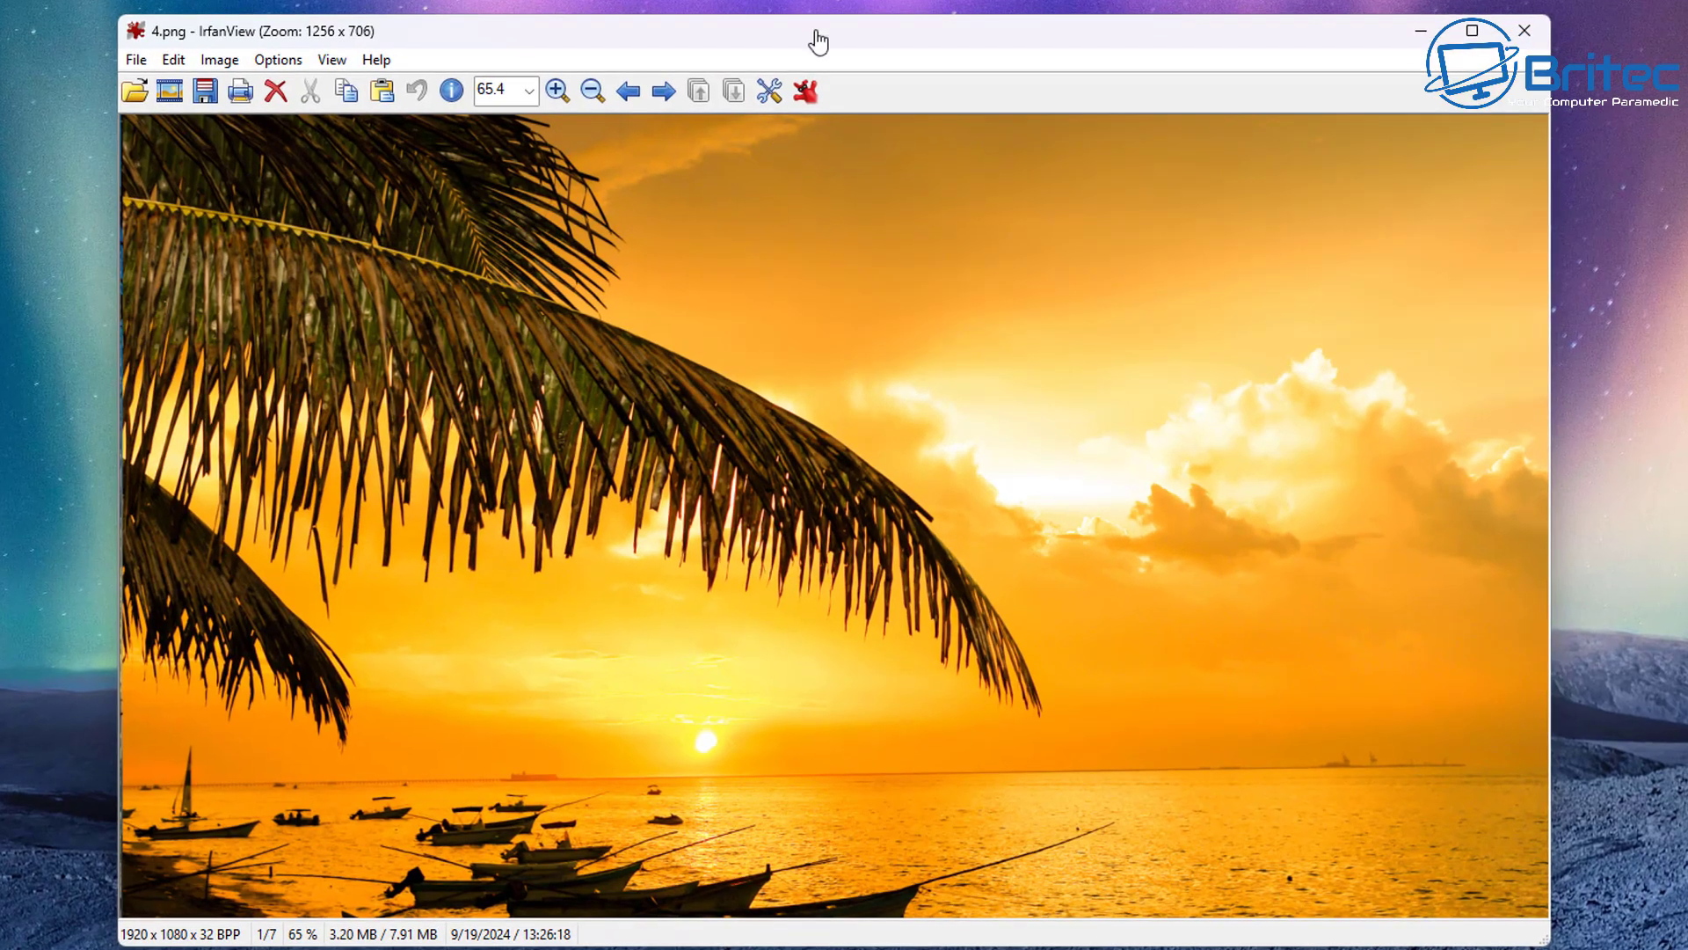
{"action": "left_click", "coordinate": [220, 62]}
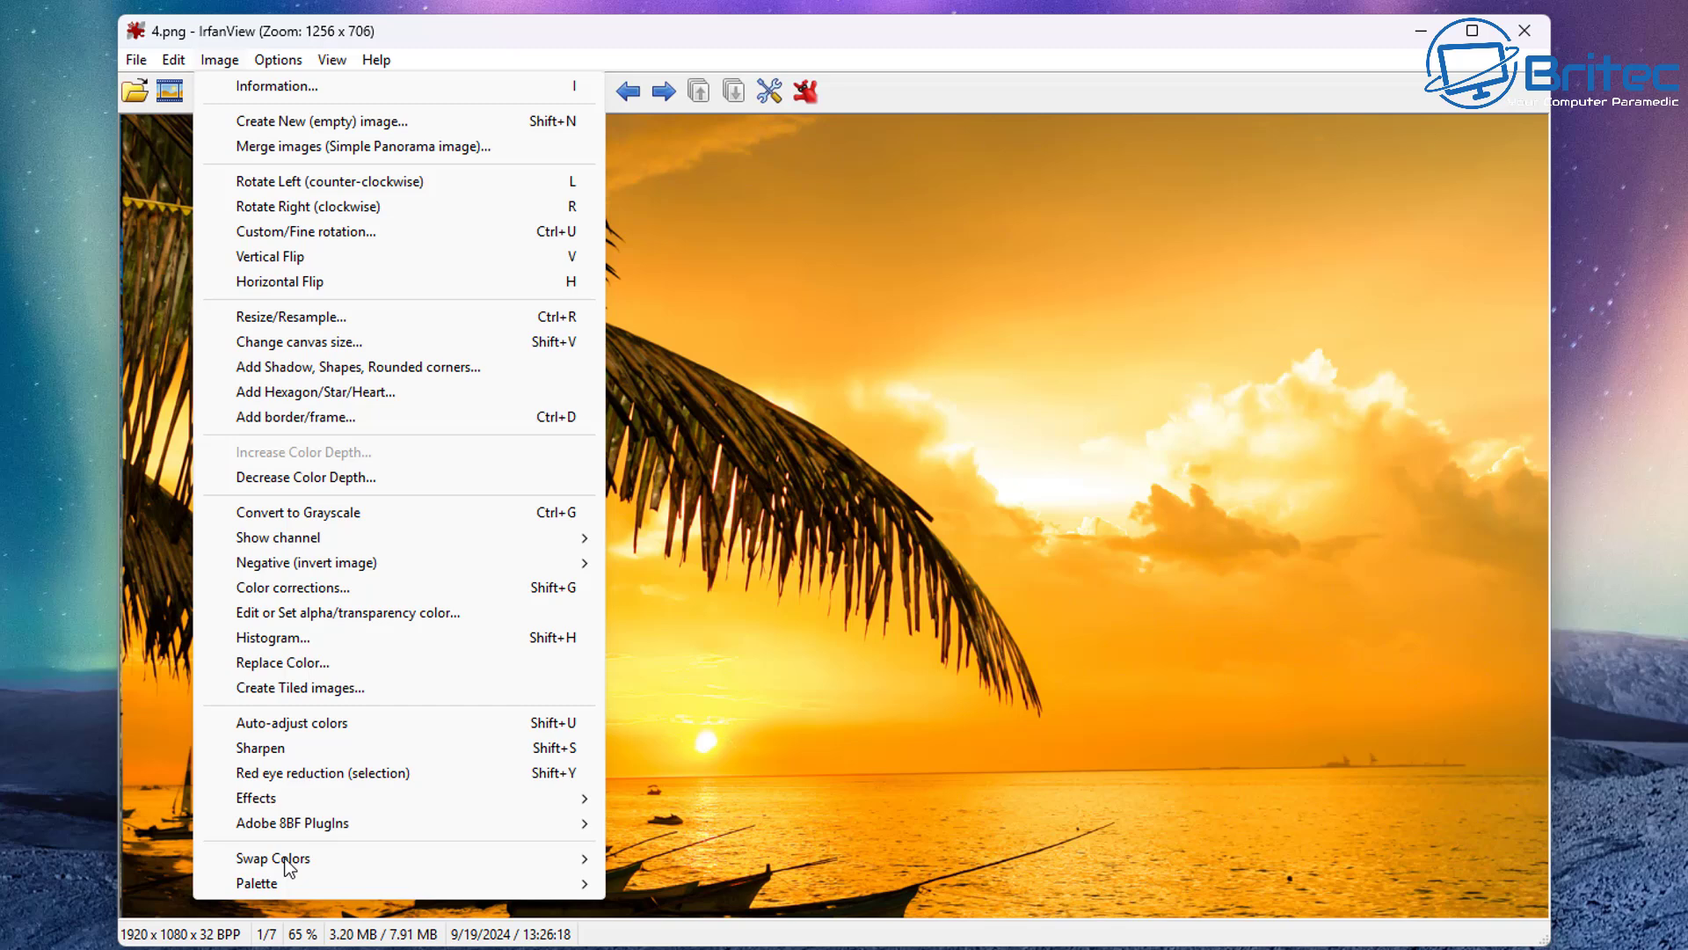
{"action": "mouse_move", "coordinate": [282, 801]}
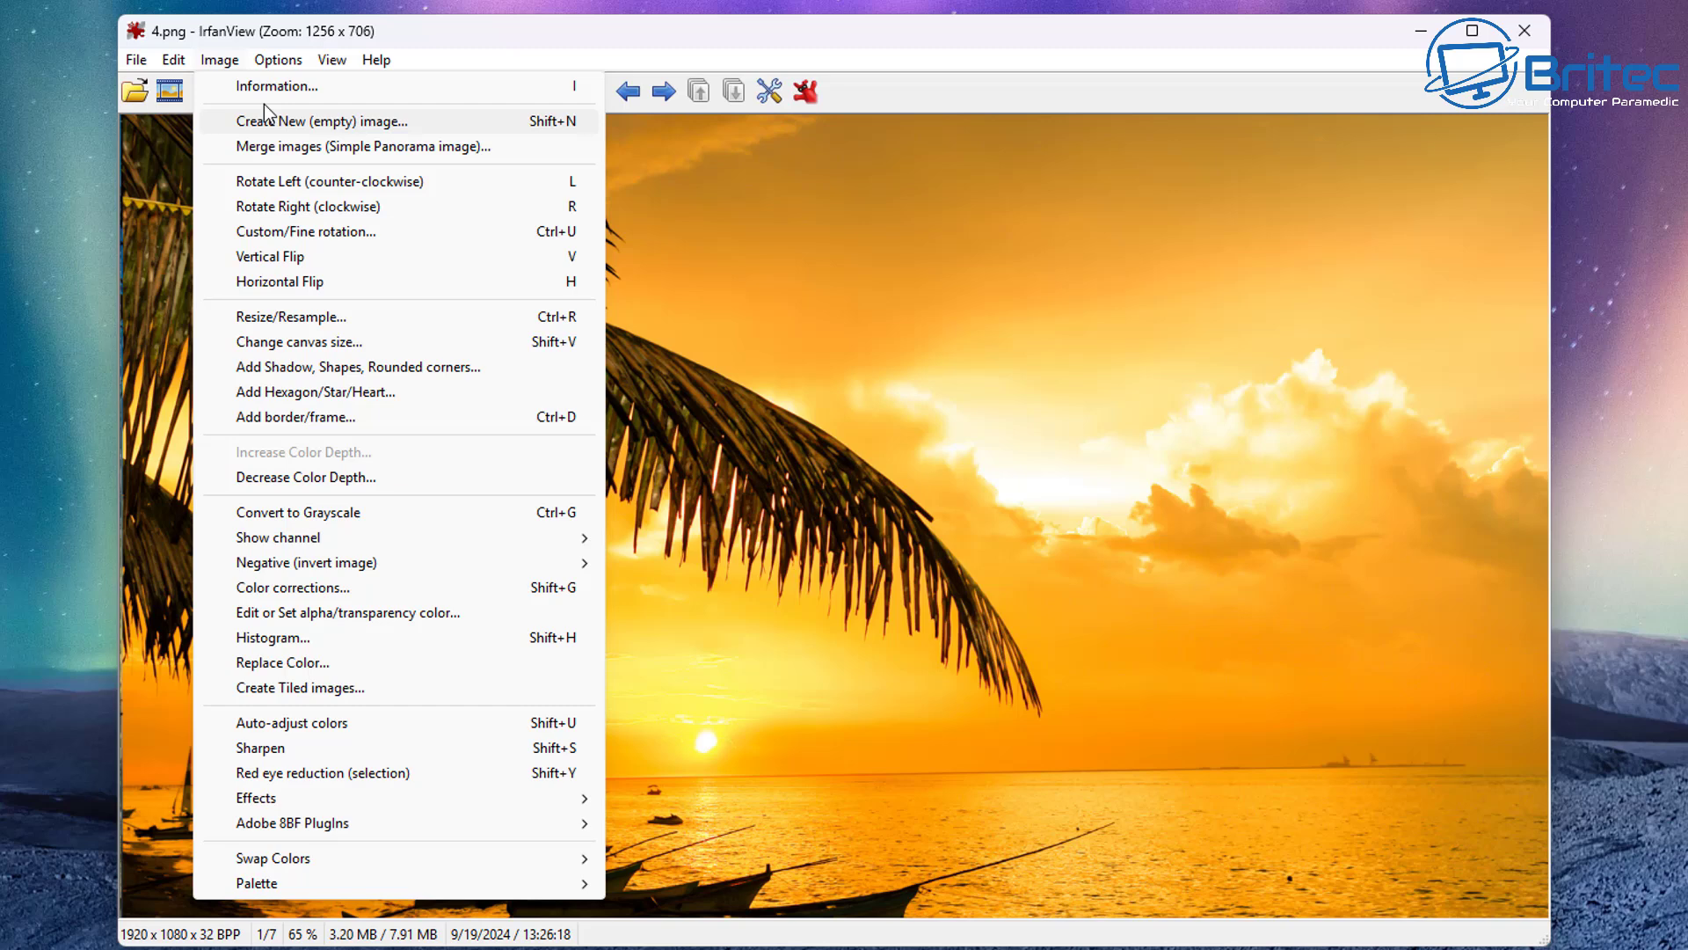
{"action": "mouse_move", "coordinate": [175, 68]}
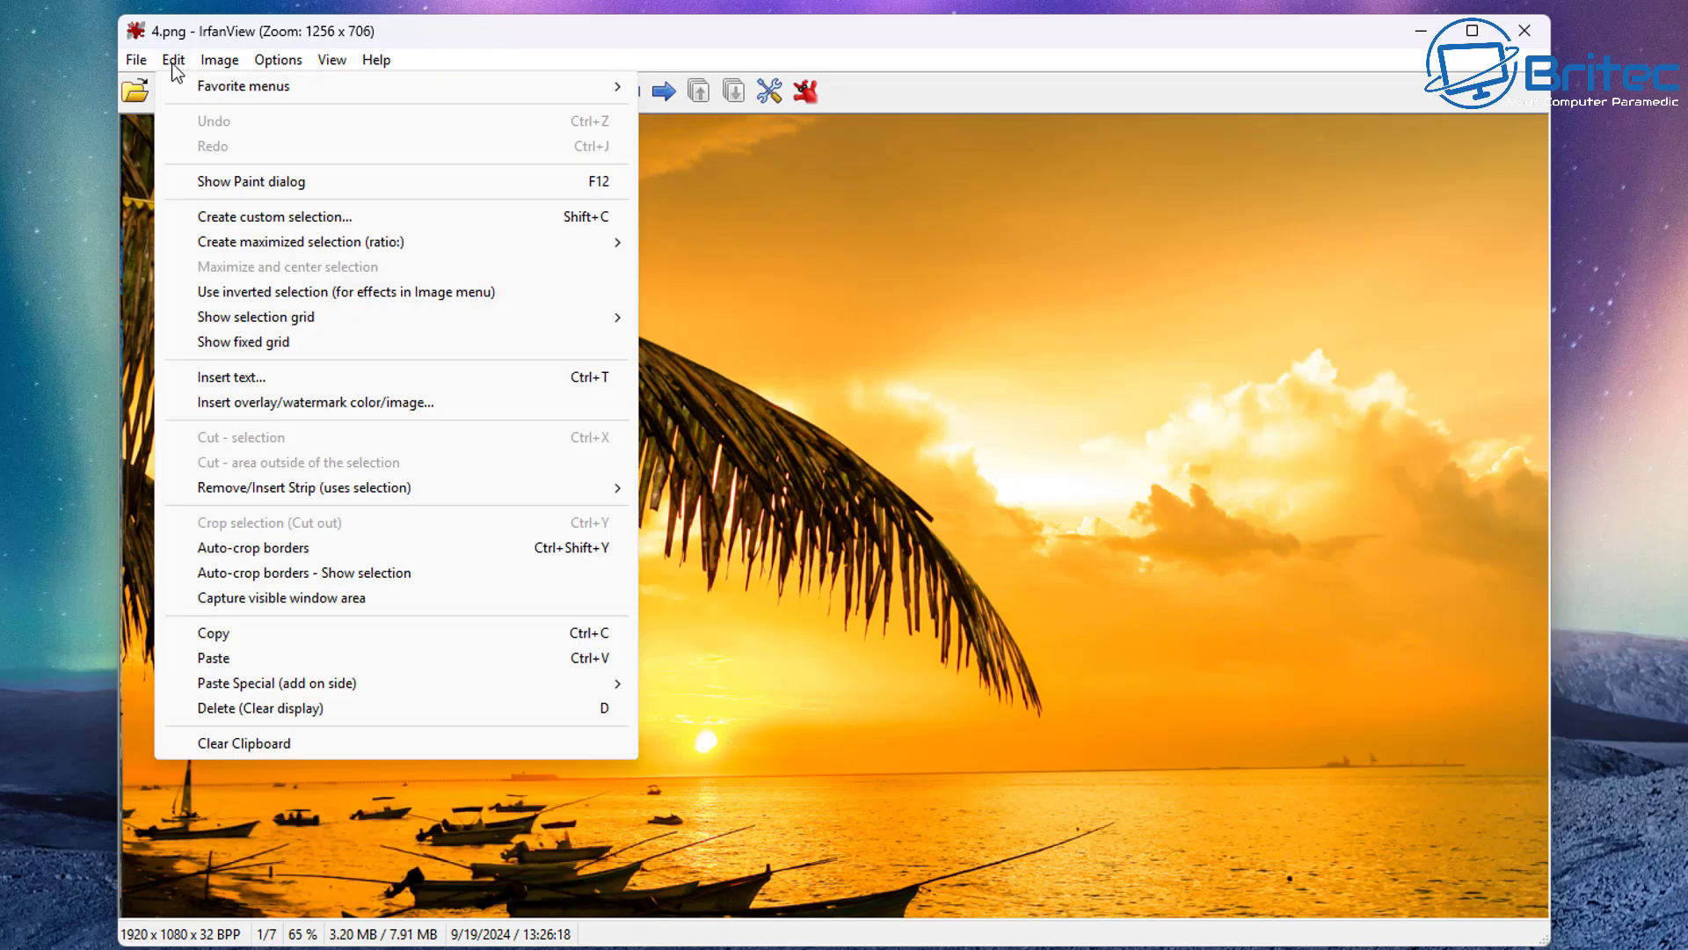
- Show the Paint toolbox via Edit, drag it to the image centre, then close it
{"action": "left_click", "coordinate": [239, 183]}
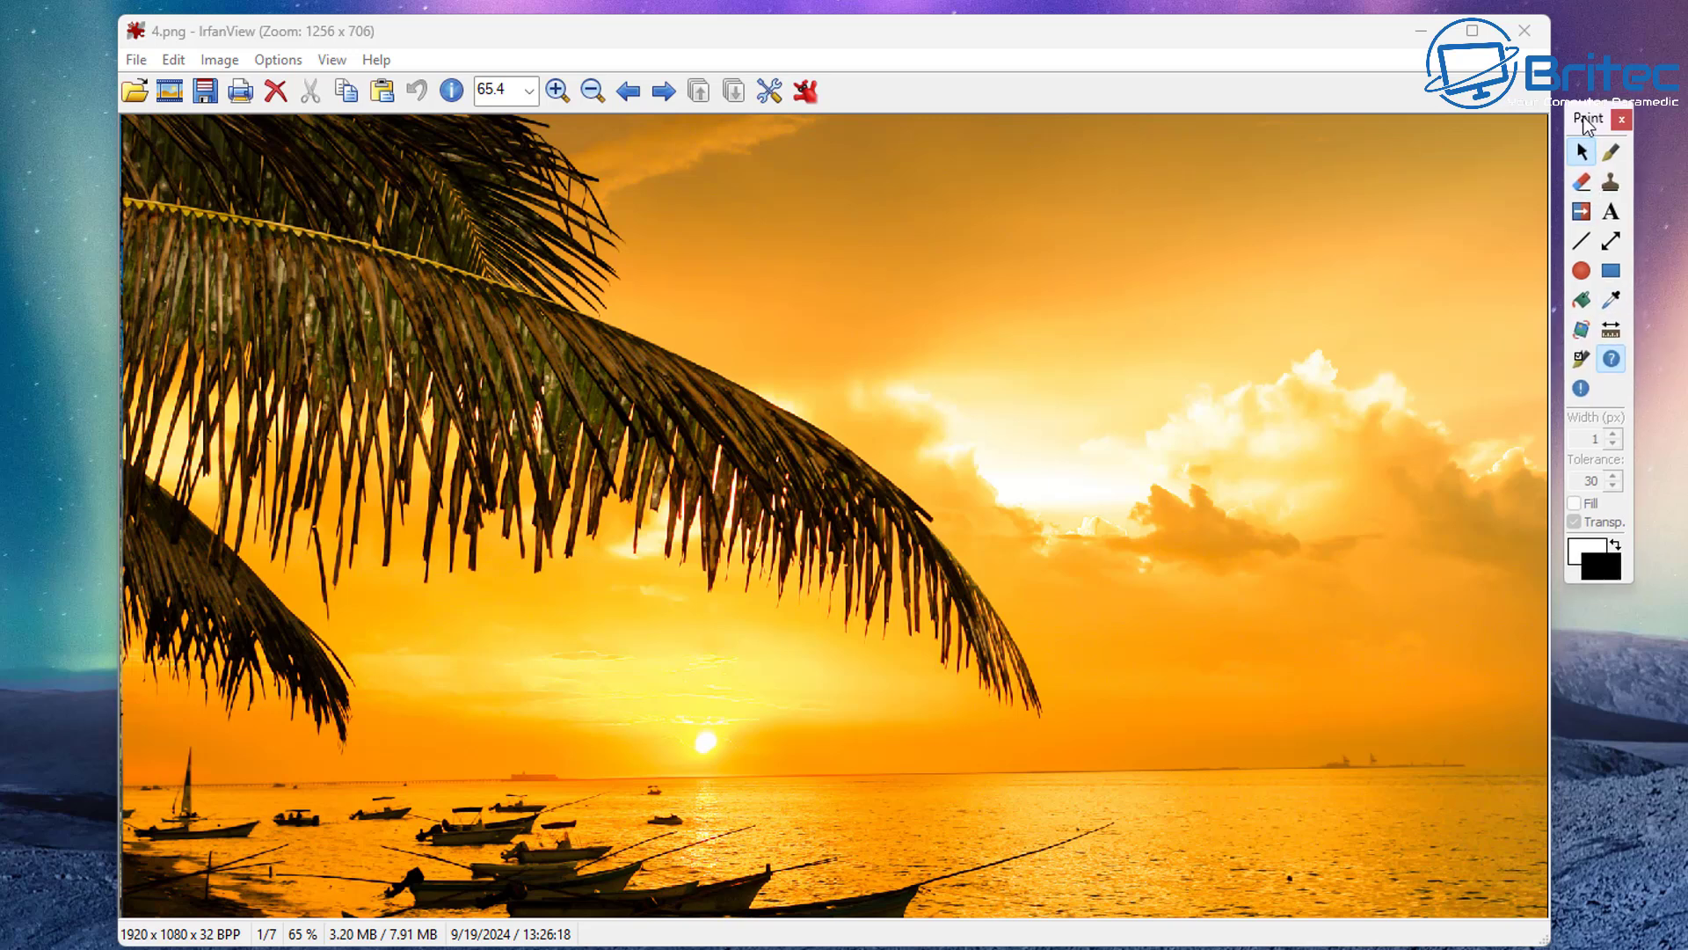
{"action": "mouse_move", "coordinate": [1589, 122]}
{"action": "left_mouse_down"}
{"action": "mouse_move", "coordinate": [1284, 105]}
{"action": "mouse_move", "coordinate": [1099, 60]}
{"action": "mouse_move", "coordinate": [981, 102]}
{"action": "mouse_move", "coordinate": [875, 247]}
{"action": "left_mouse_up"}
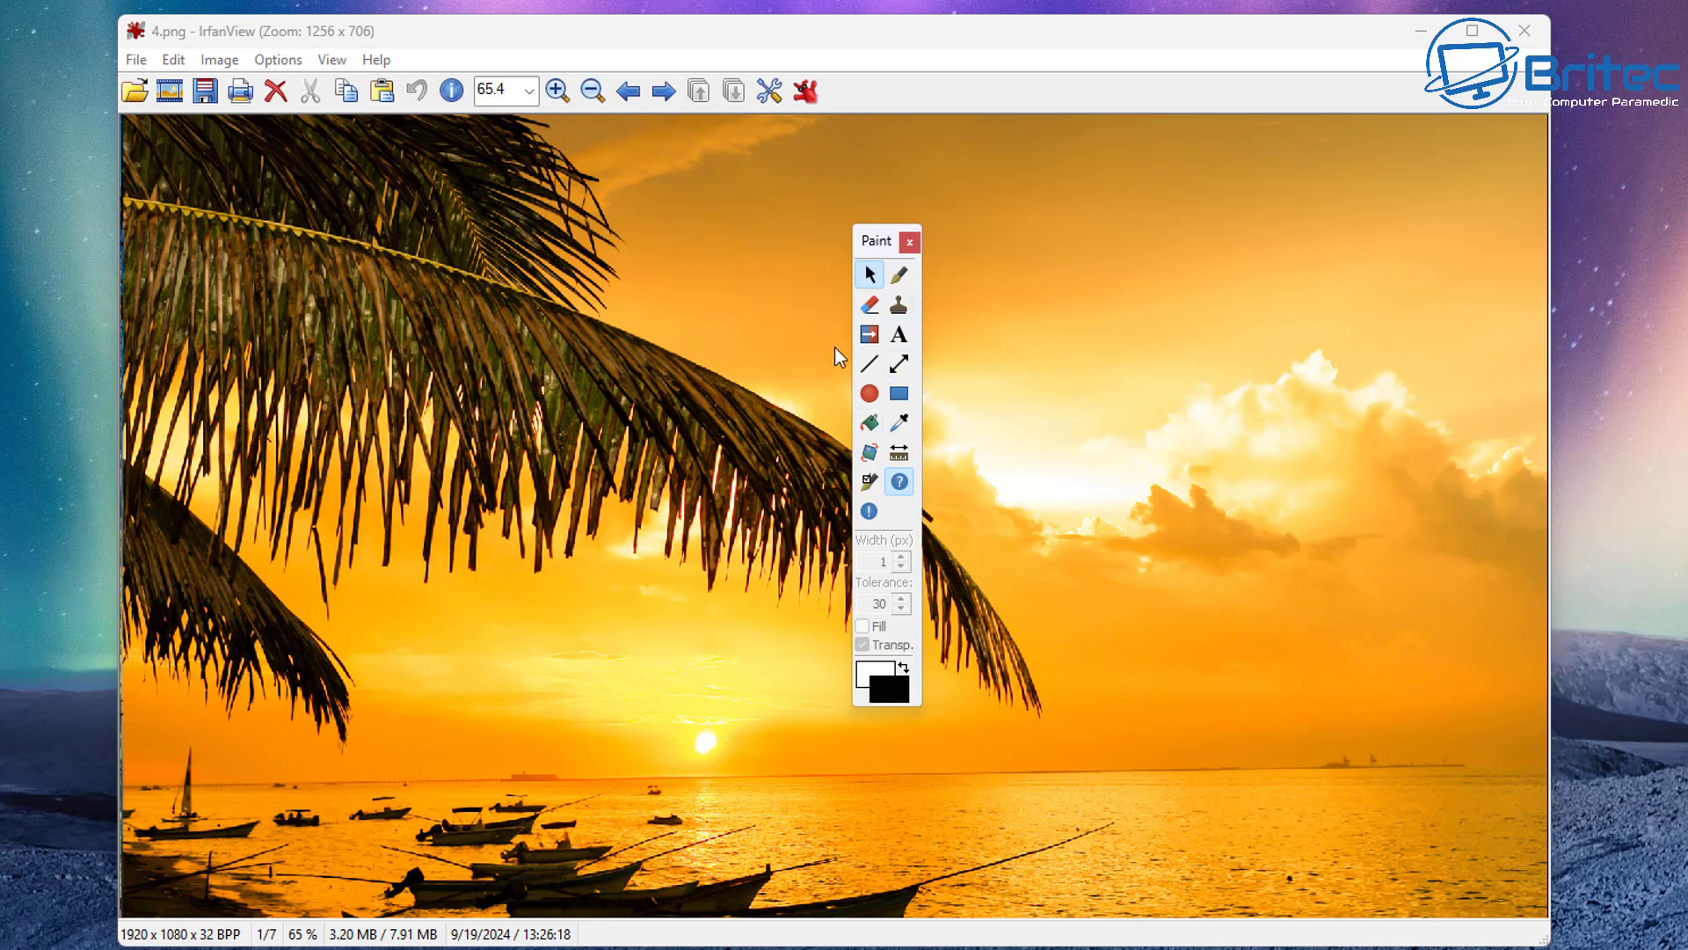
{"action": "left_click", "coordinate": [909, 242]}
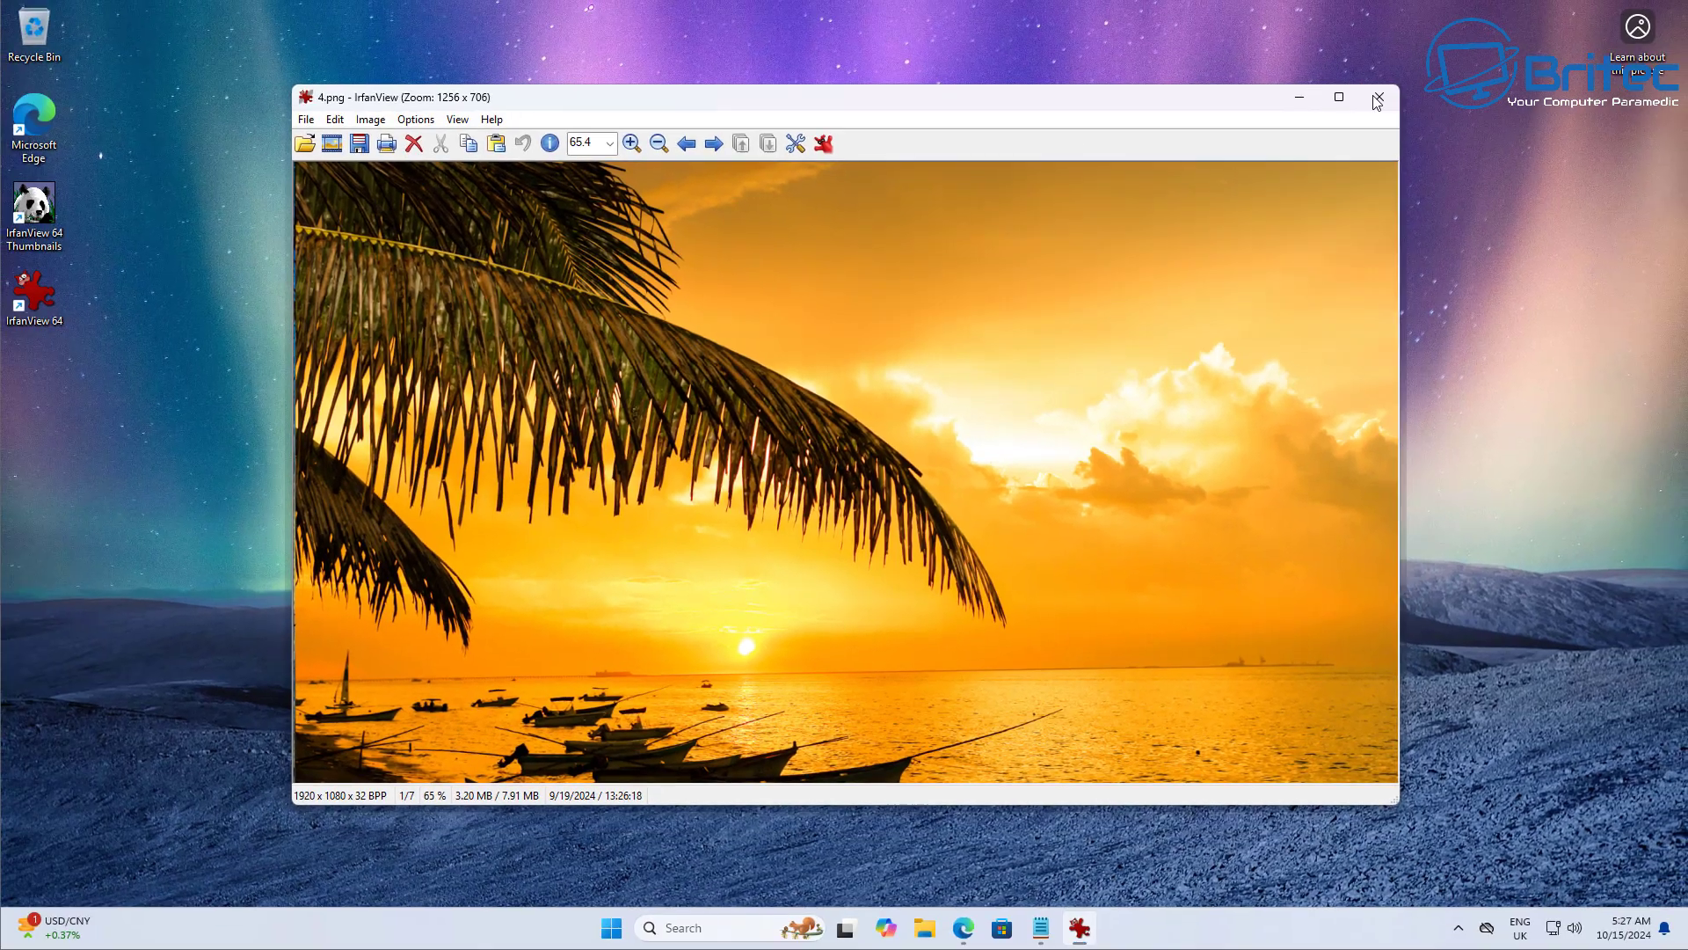
- Close the IrfanView window and deselect the desktop icon
{"action": "left_click", "coordinate": [1525, 31]}
{"action": "left_click", "coordinate": [620, 530]}
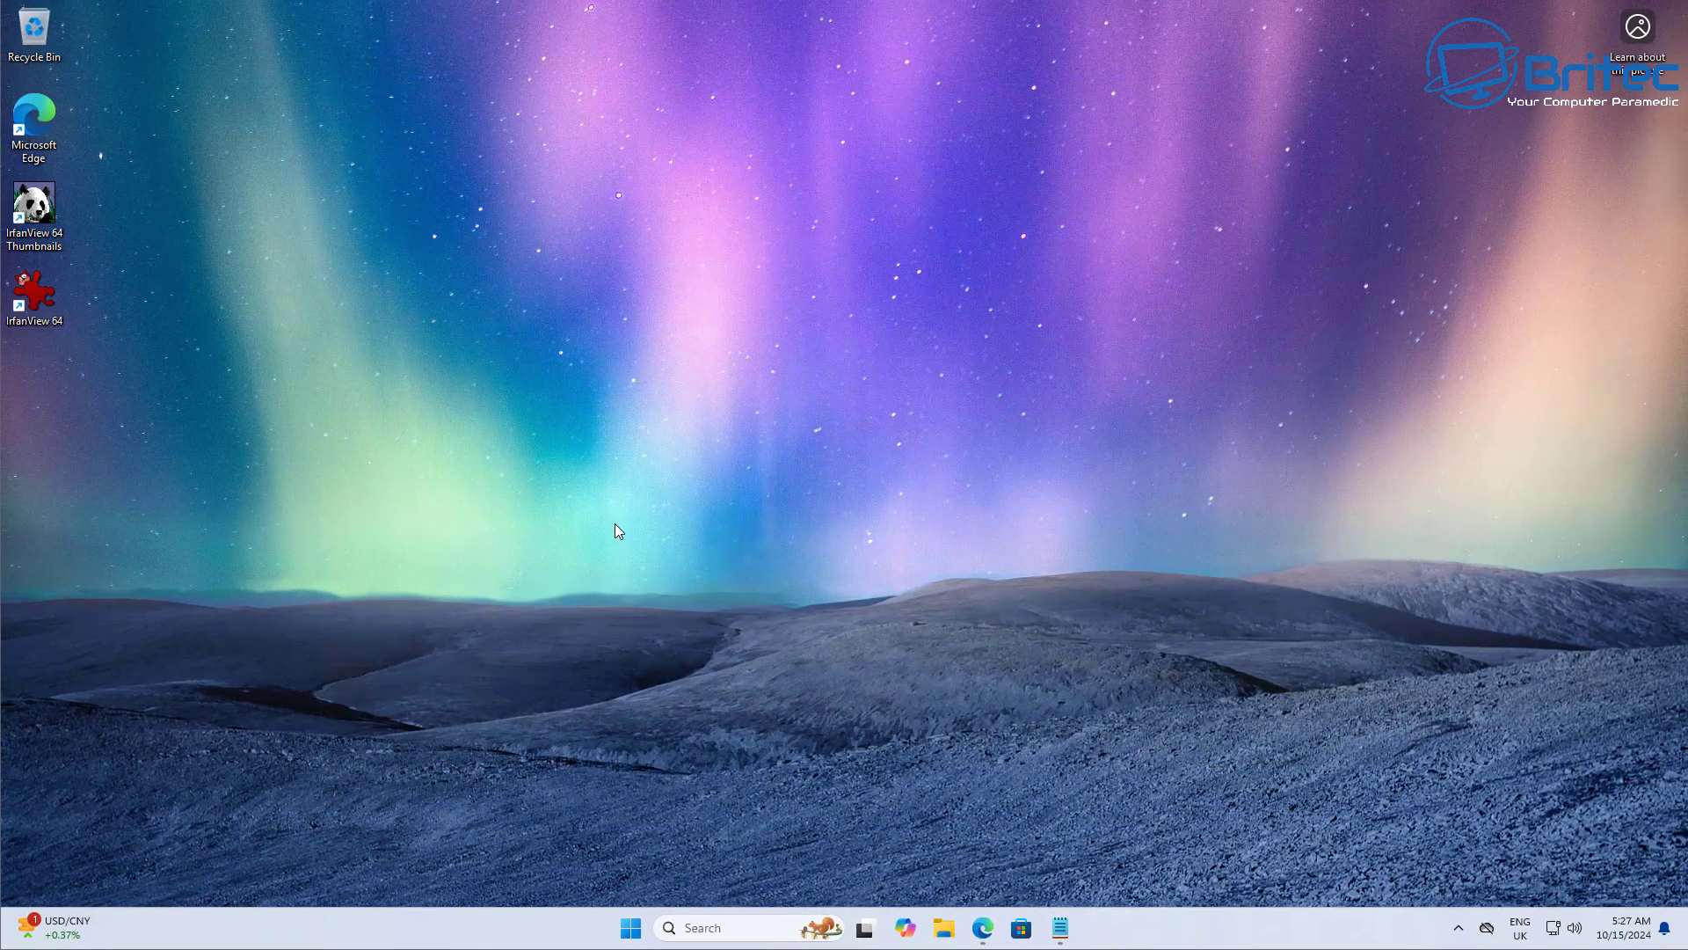